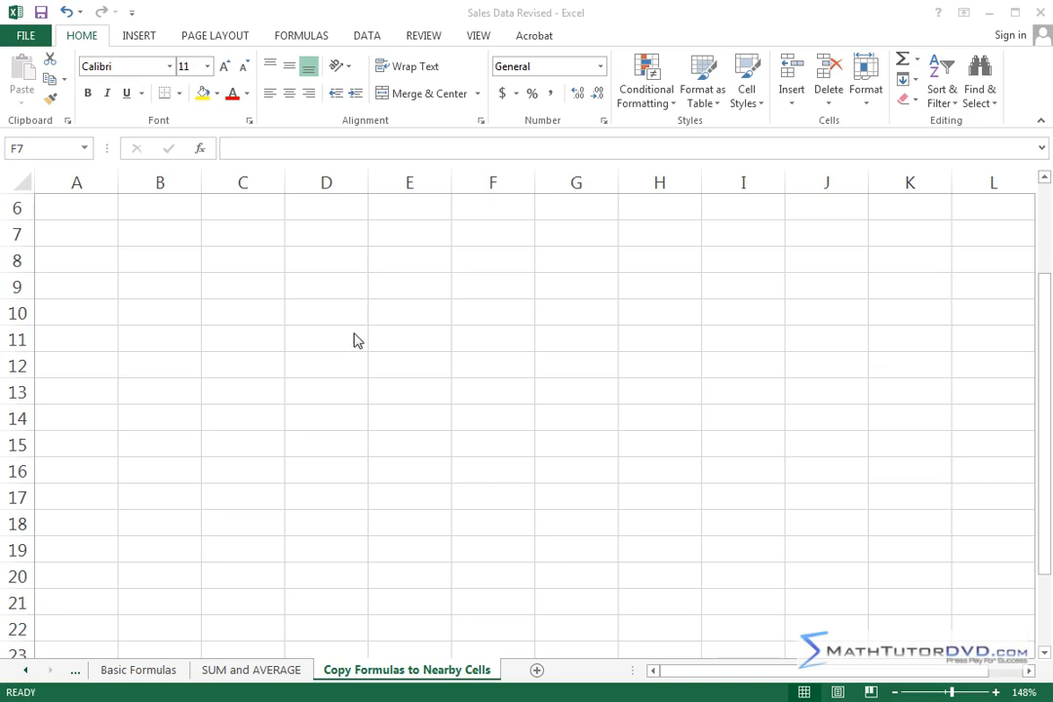
Enter January in cell A2 and fill the month series down to December in A13.
{"action": "left_click", "coordinate": [373, 300]}
{"action": "scroll", "coordinate": [366, 310], "scroll_direction": "up", "scroll_amount": 2}
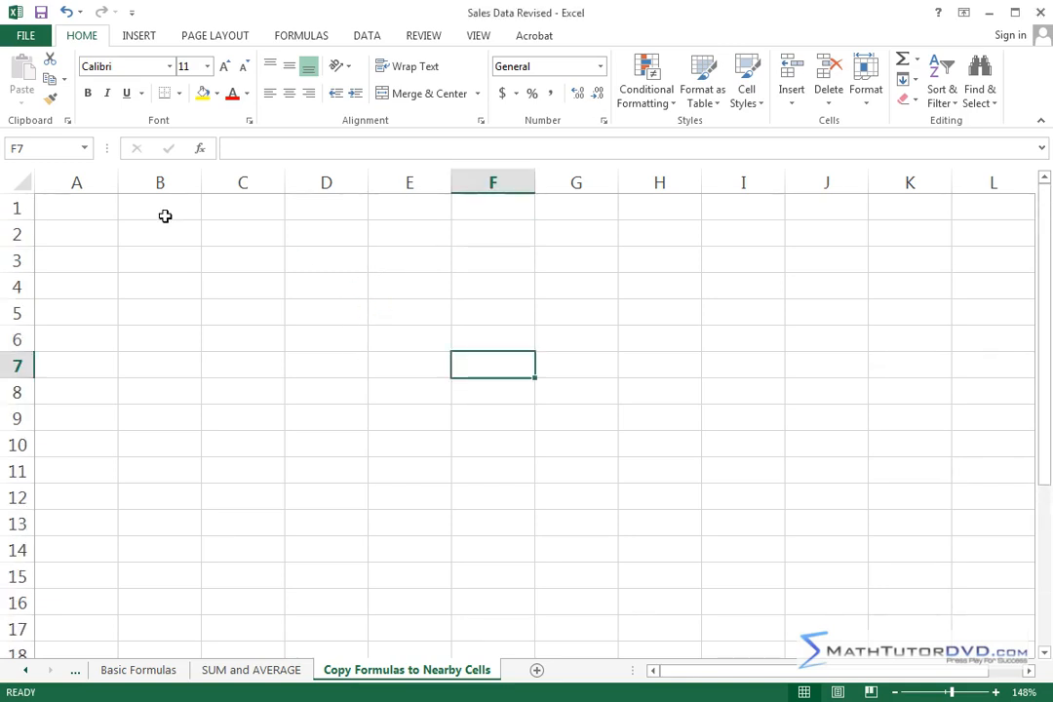
{"action": "left_click", "coordinate": [130, 235]}
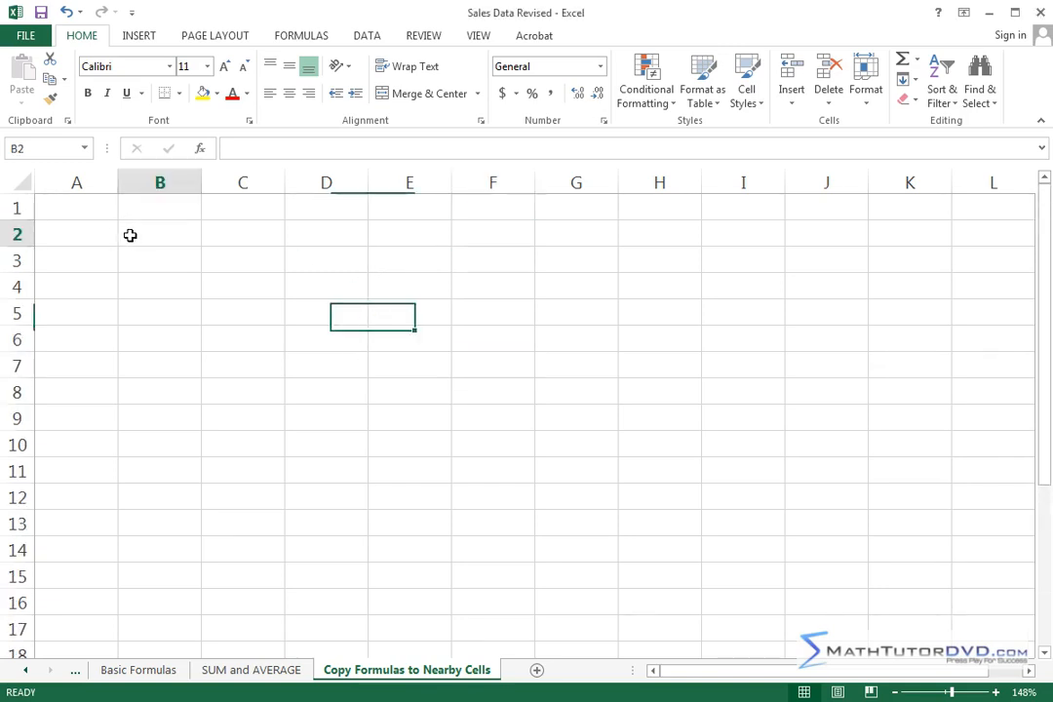
{"action": "left_click", "coordinate": [80, 235]}
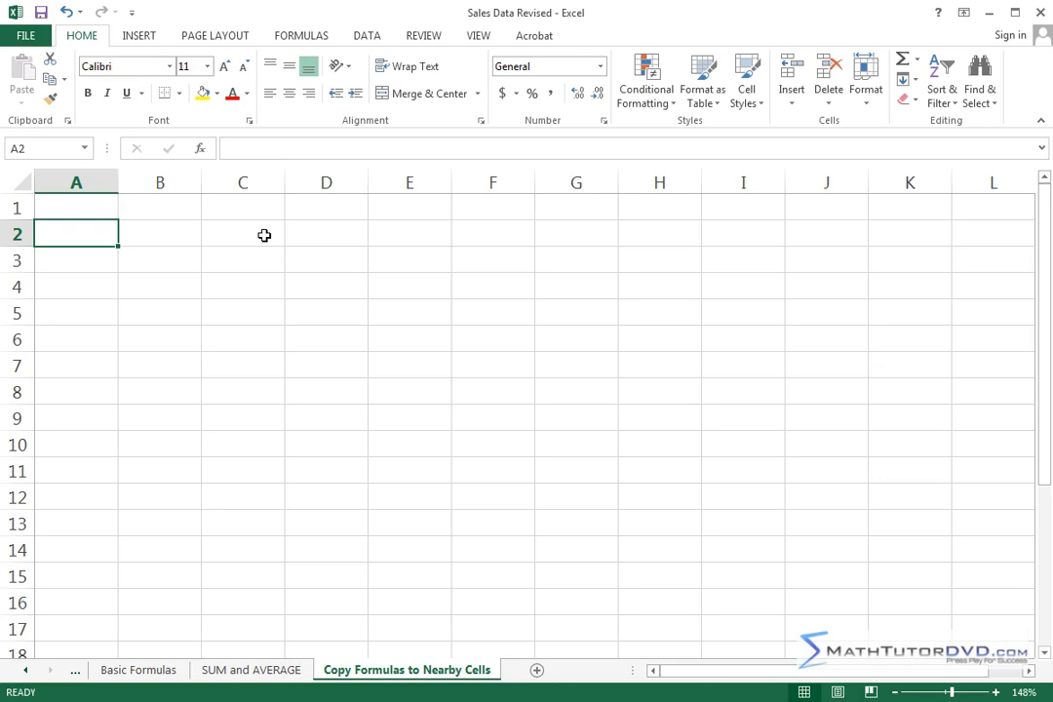
{"action": "type", "text": "J"}
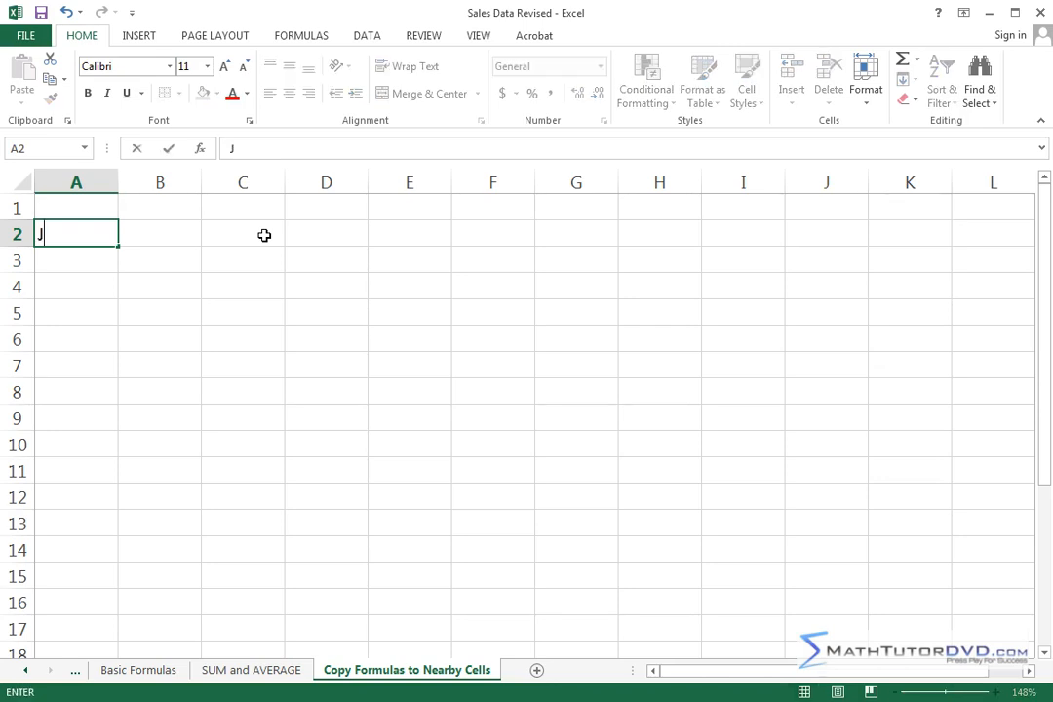
{"action": "type", "text": "anuary"}
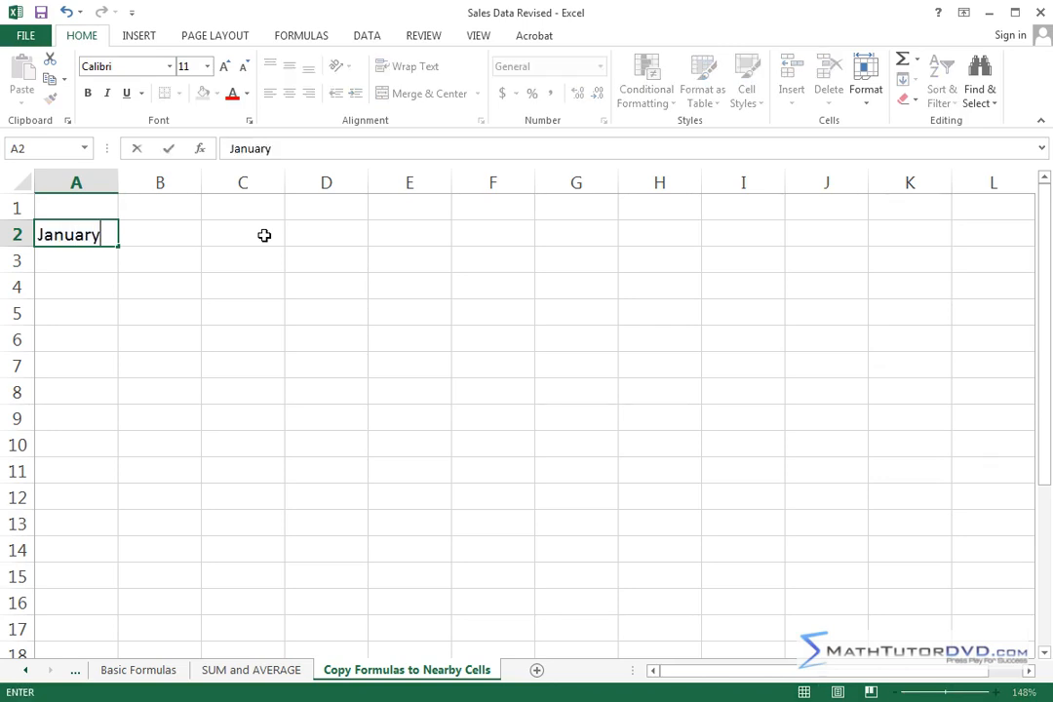
{"action": "key", "text": "Return"}
{"action": "left_click", "coordinate": [97, 234]}
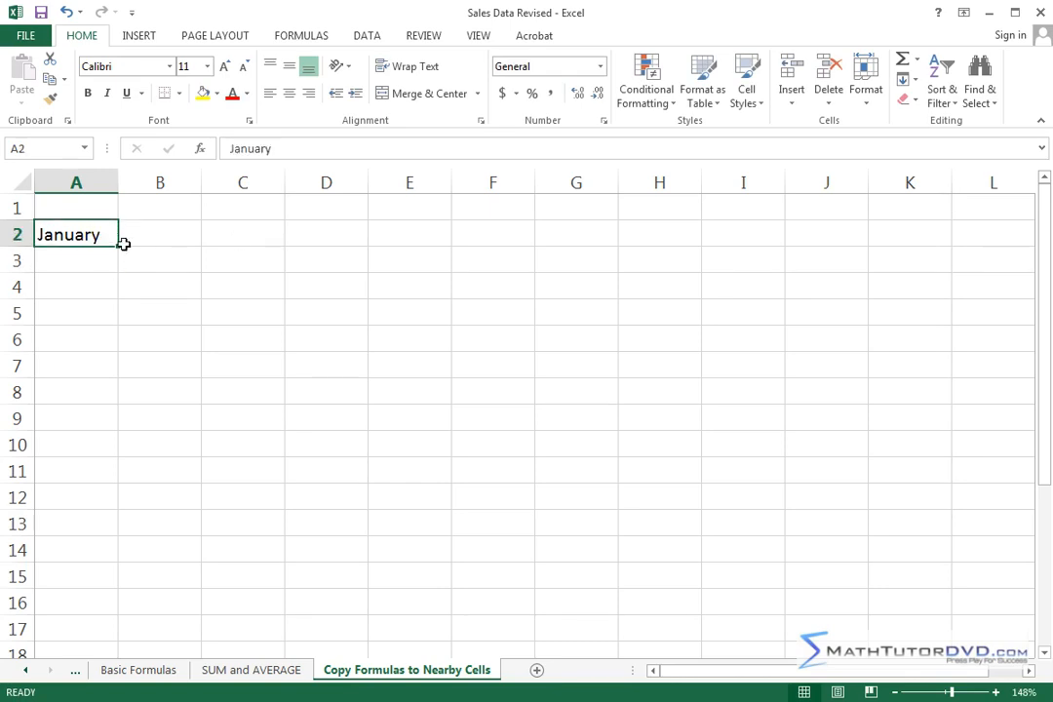
{"action": "left_click_drag", "start_coordinate": [118, 248], "coordinate": [89, 531]}
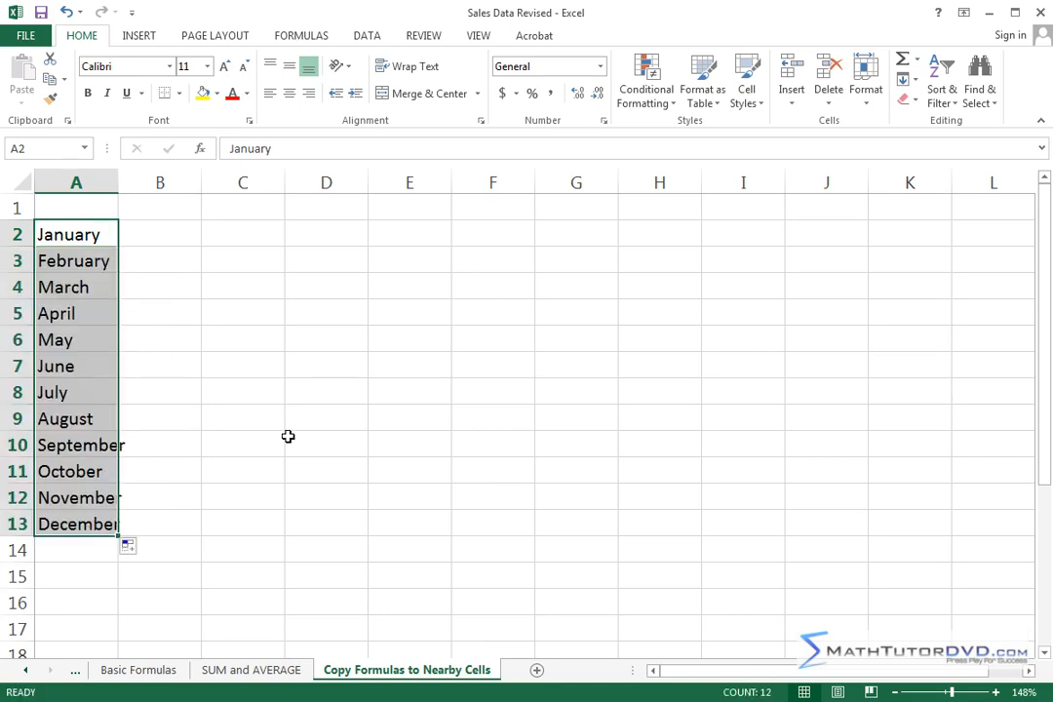
Widen column A so that the longest month names fit.
{"action": "left_click", "coordinate": [185, 362]}
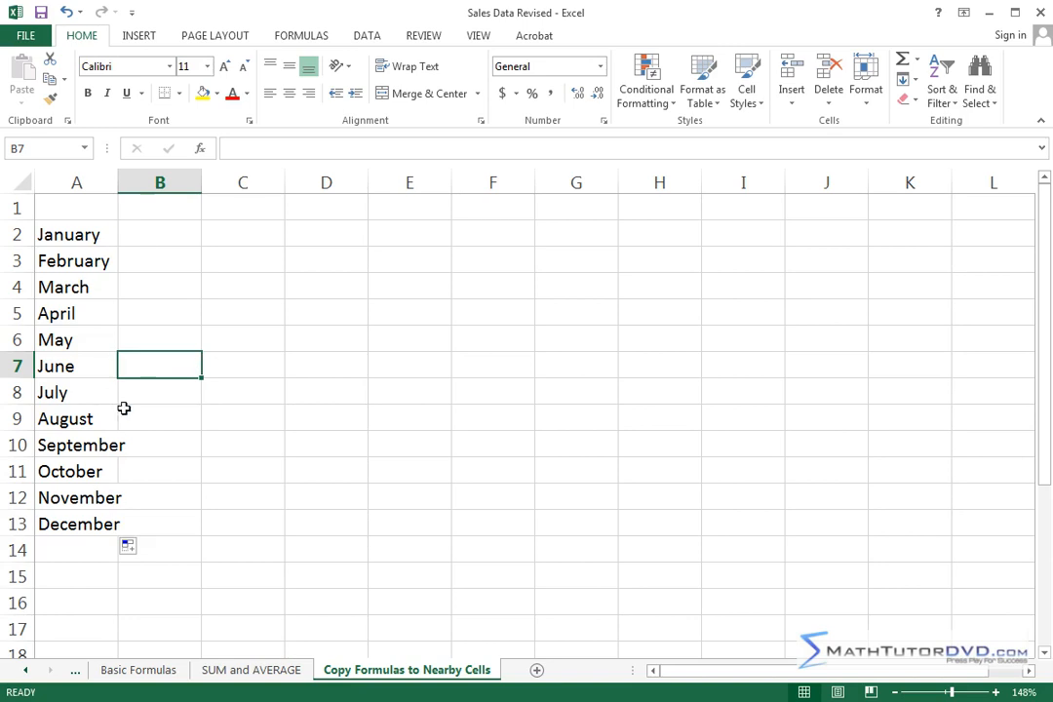
{"action": "left_click_drag", "start_coordinate": [115, 186], "coordinate": [136, 183]}
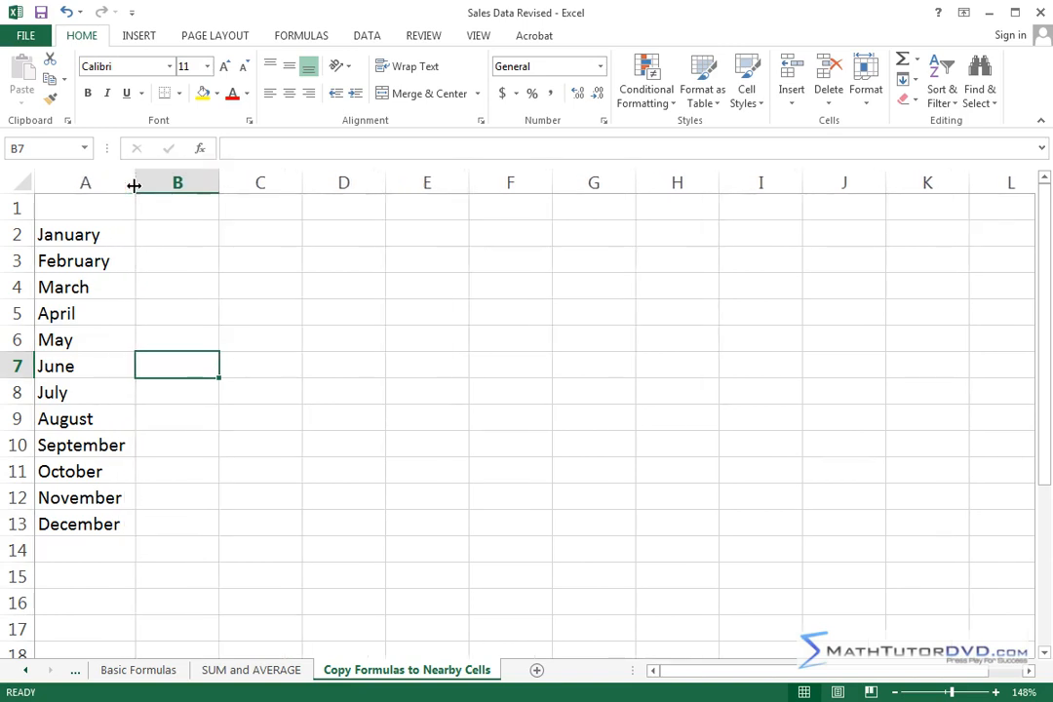
{"action": "left_click", "coordinate": [327, 424]}
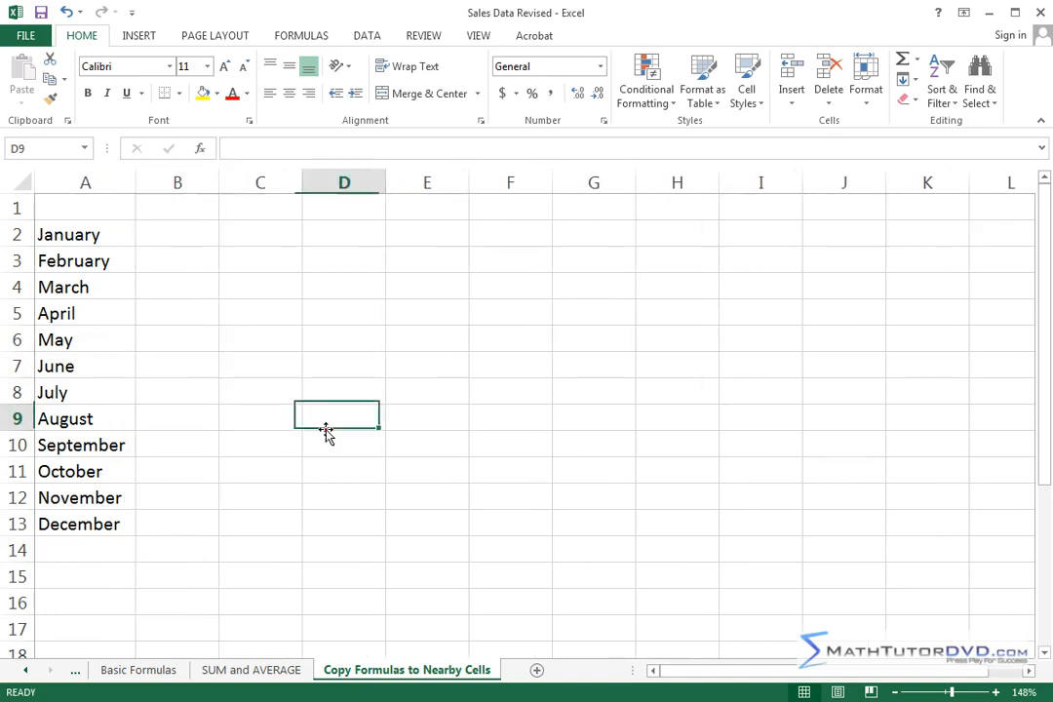
Enter the two-line header "QTY of Green / Shirts Sold" in B1 and widen column B to fit it.
{"action": "left_click", "coordinate": [192, 211]}
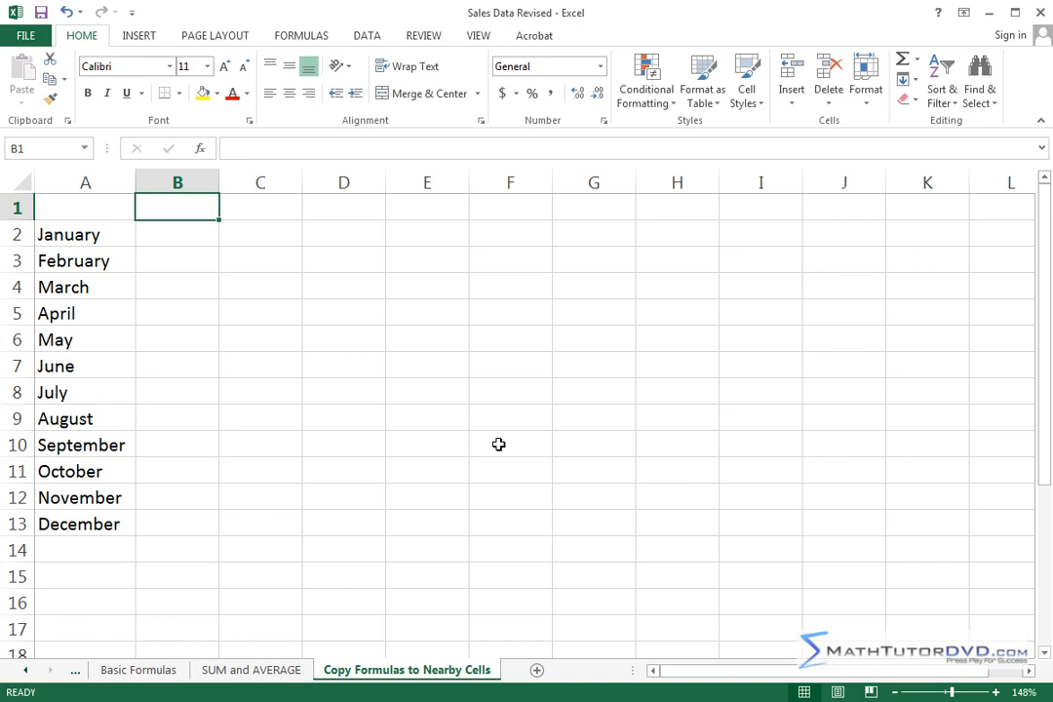
{"action": "type", "text": "QTY of "}
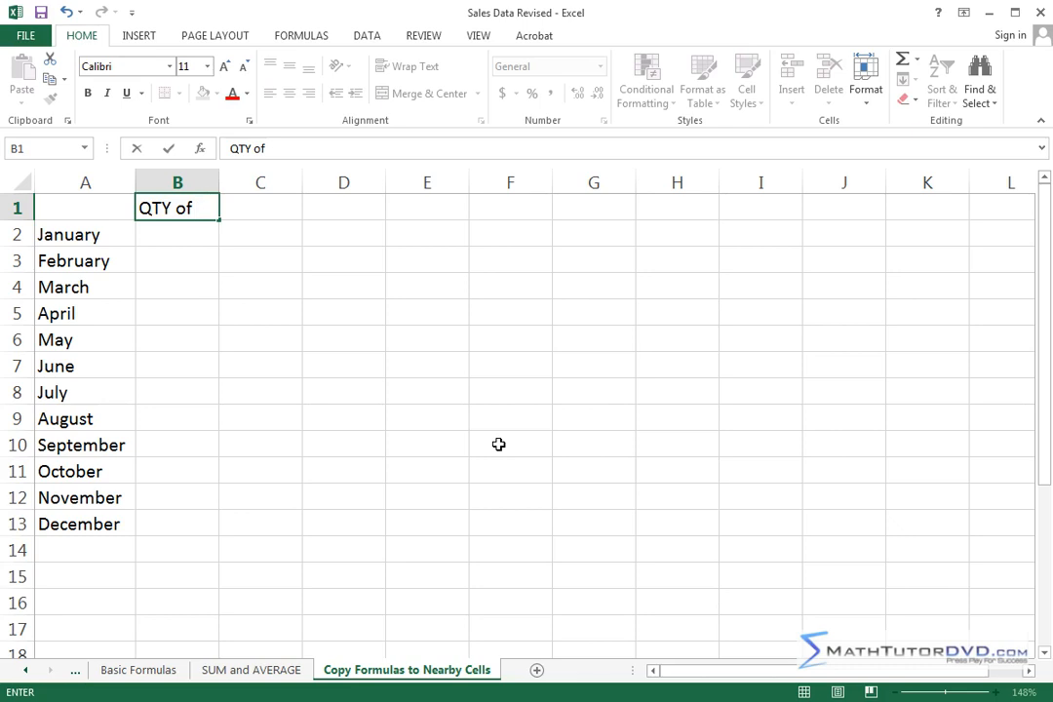
{"action": "type", "text": "Green"}
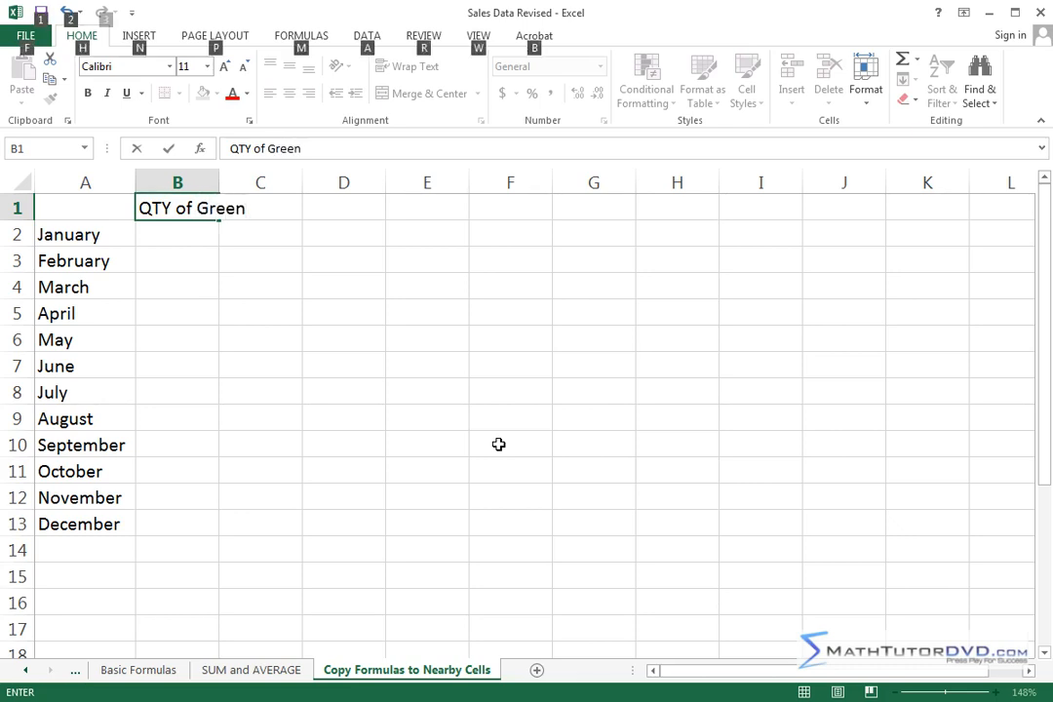
{"action": "key", "text": "Return"}
{"action": "type", "text": "Shirts Sold"}
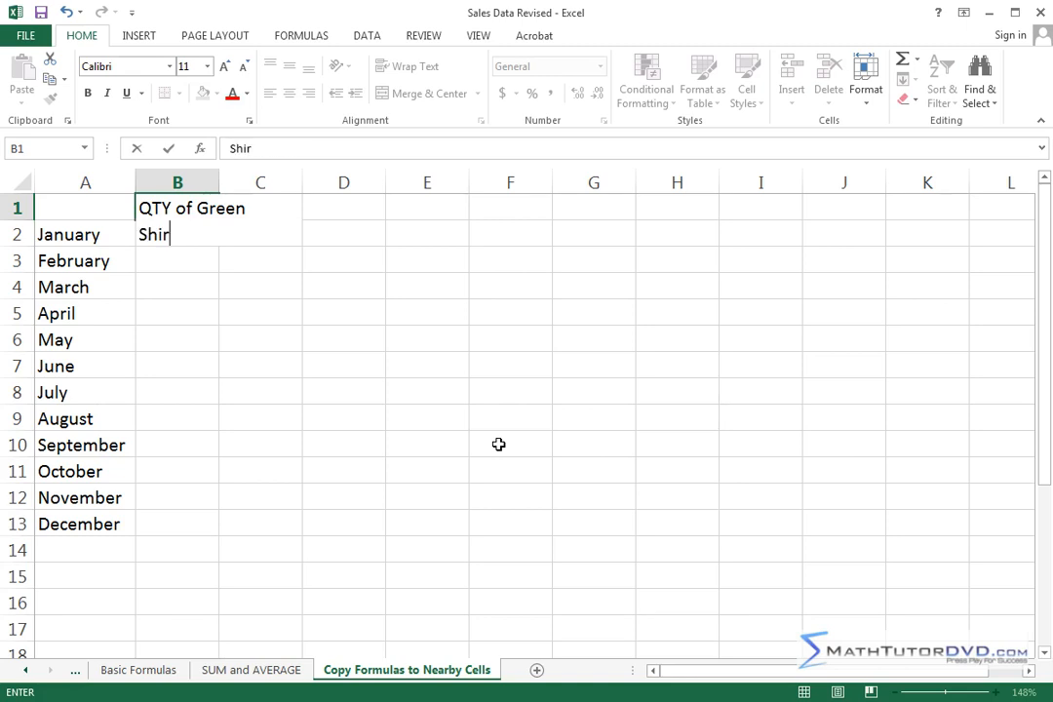
{"action": "key", "text": "Return"}
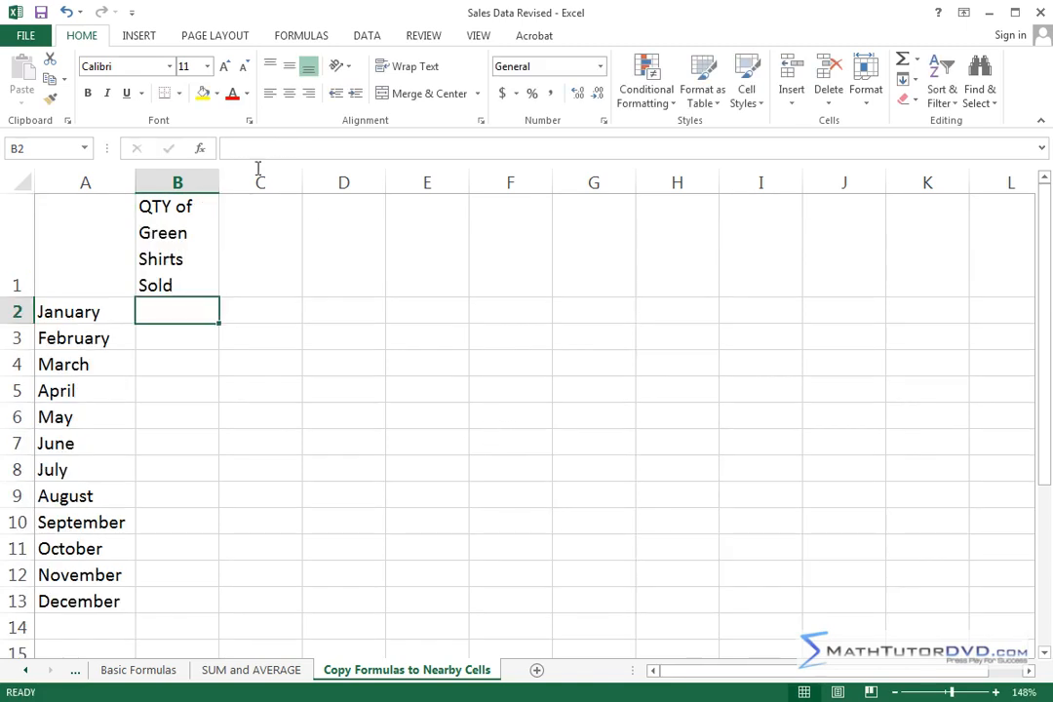
{"action": "left_click_drag", "start_coordinate": [218, 183], "coordinate": [284, 181]}
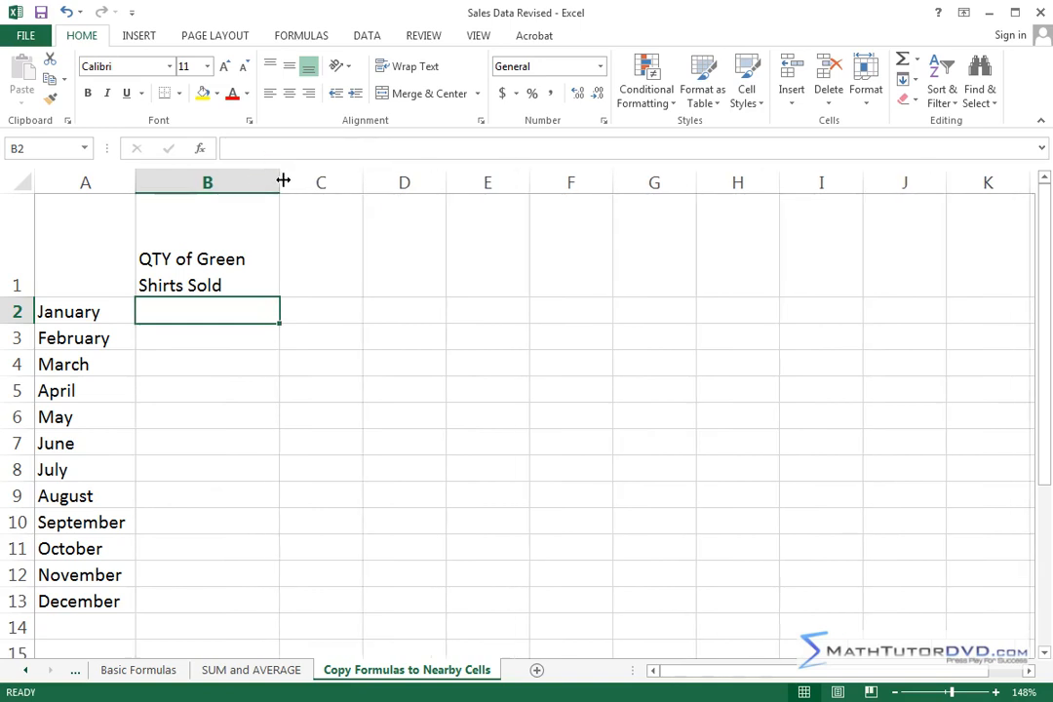
Enter the two-line header "Profit Per / Green Shirt" in C1 and widen column C to fit it.
{"action": "left_click", "coordinate": [328, 265]}
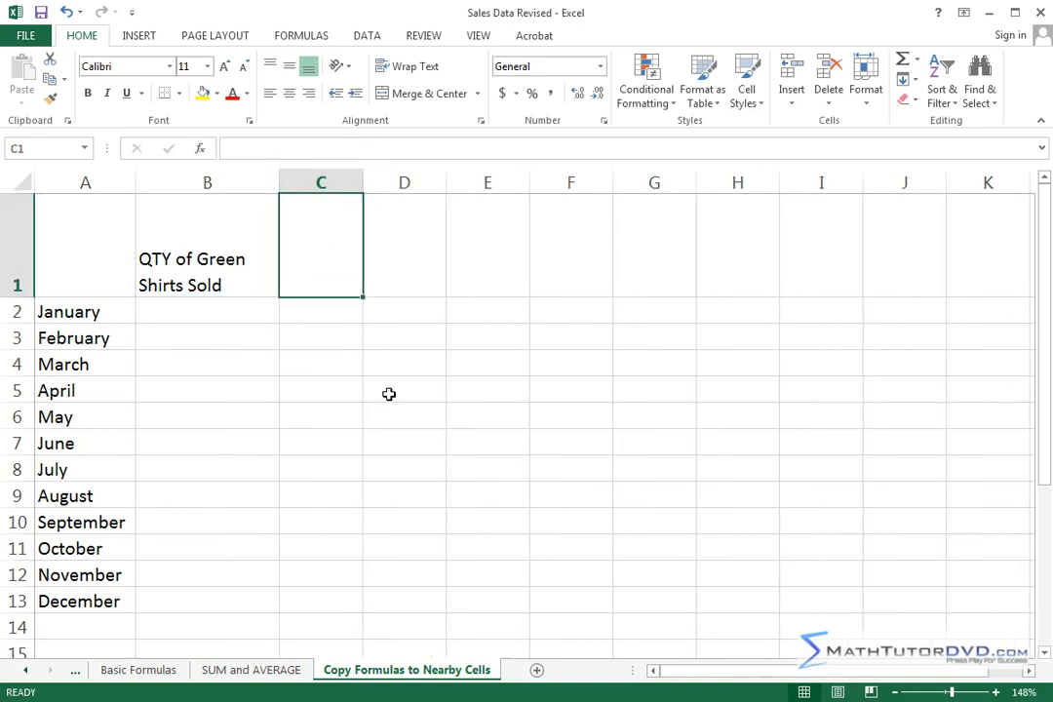
{"action": "type", "text": "PRo"}
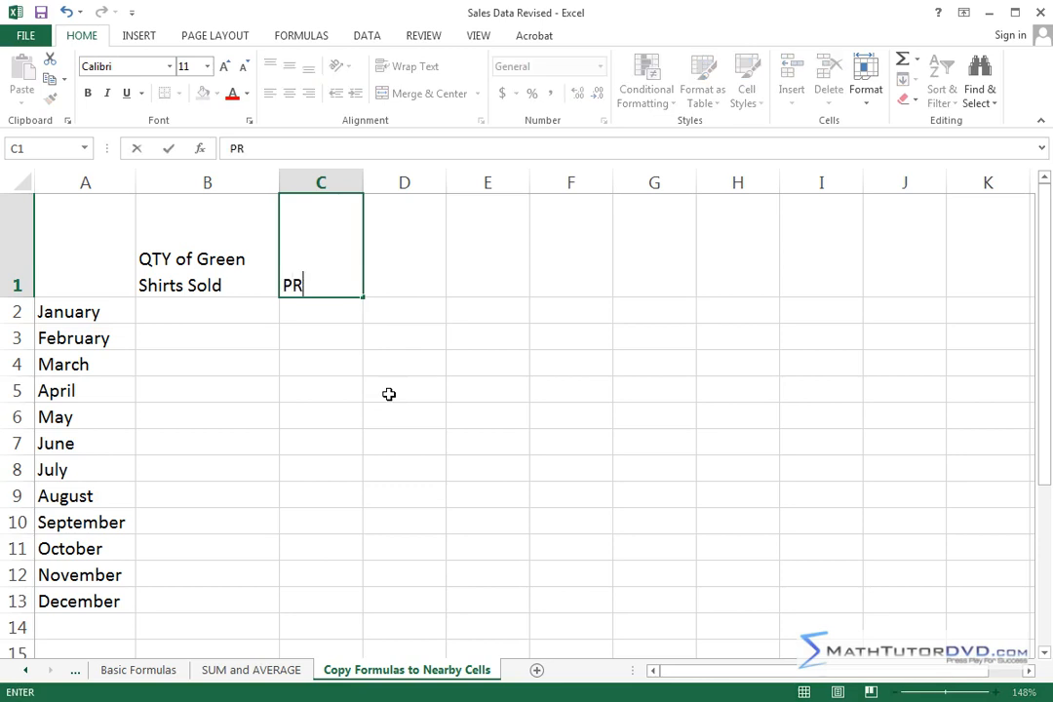
{"action": "key", "text": "BackSpace"}
{"action": "key", "text": "BackSpace"}
{"action": "type", "text": "ofit"}
{"action": "key", "text": "BackSpace"}
{"action": "type", "text": "rofit Per"}
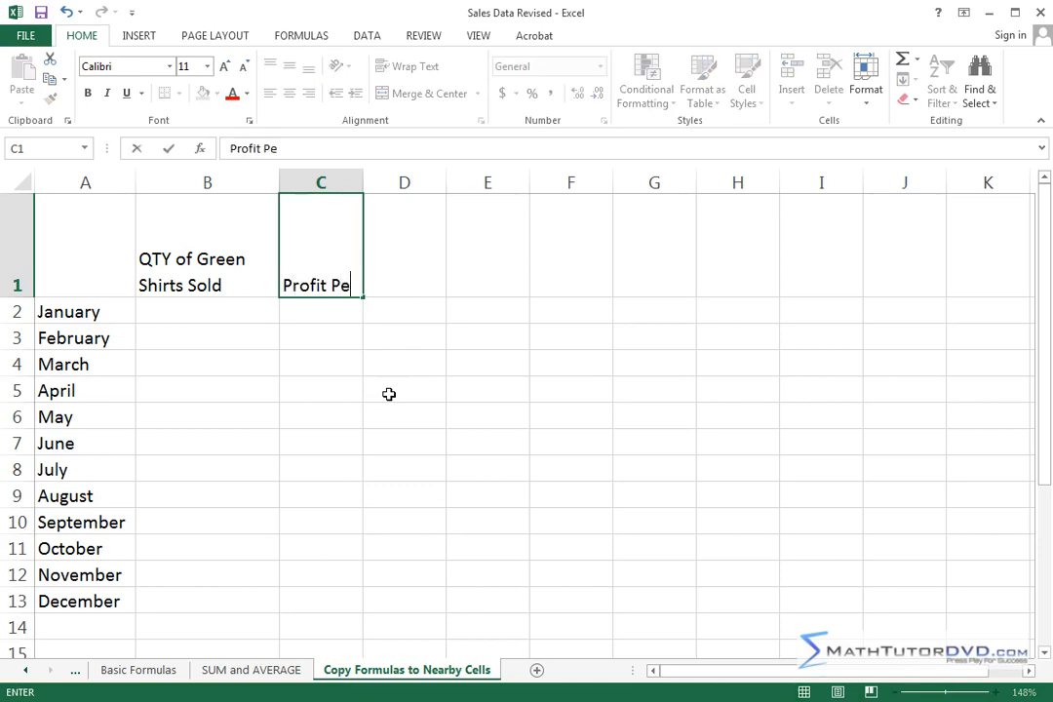
{"action": "key", "text": "alt+Return"}
{"action": "type", "text": "Green Shirt"}
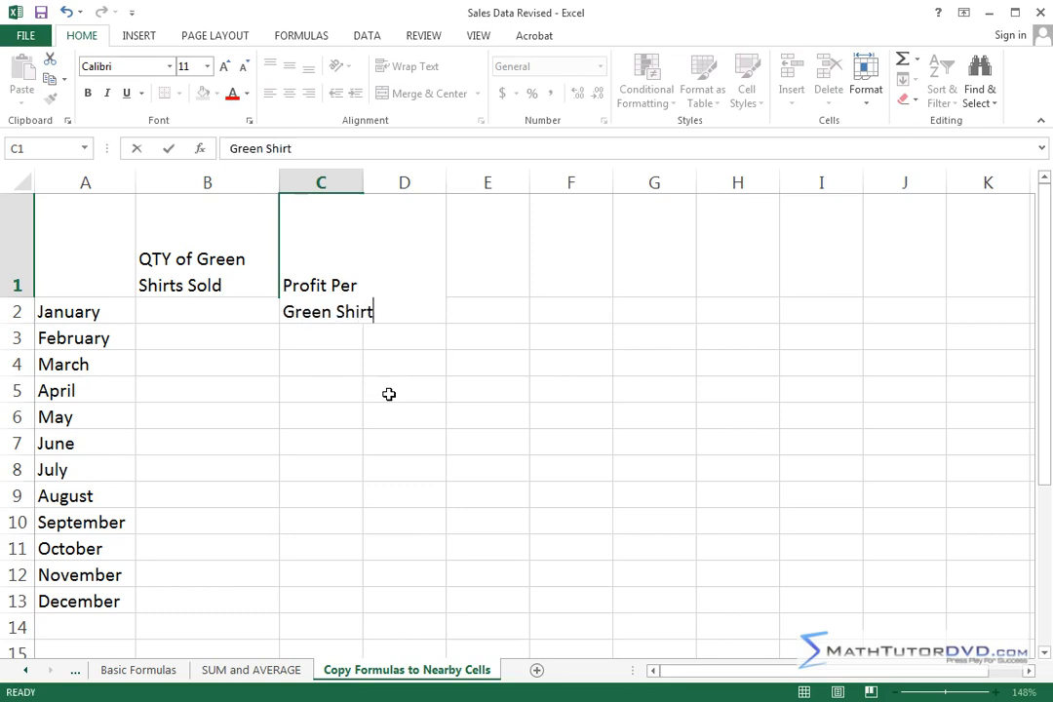
{"action": "key", "text": "Return"}
{"action": "left_click_drag", "start_coordinate": [366, 182], "coordinate": [413, 185]}
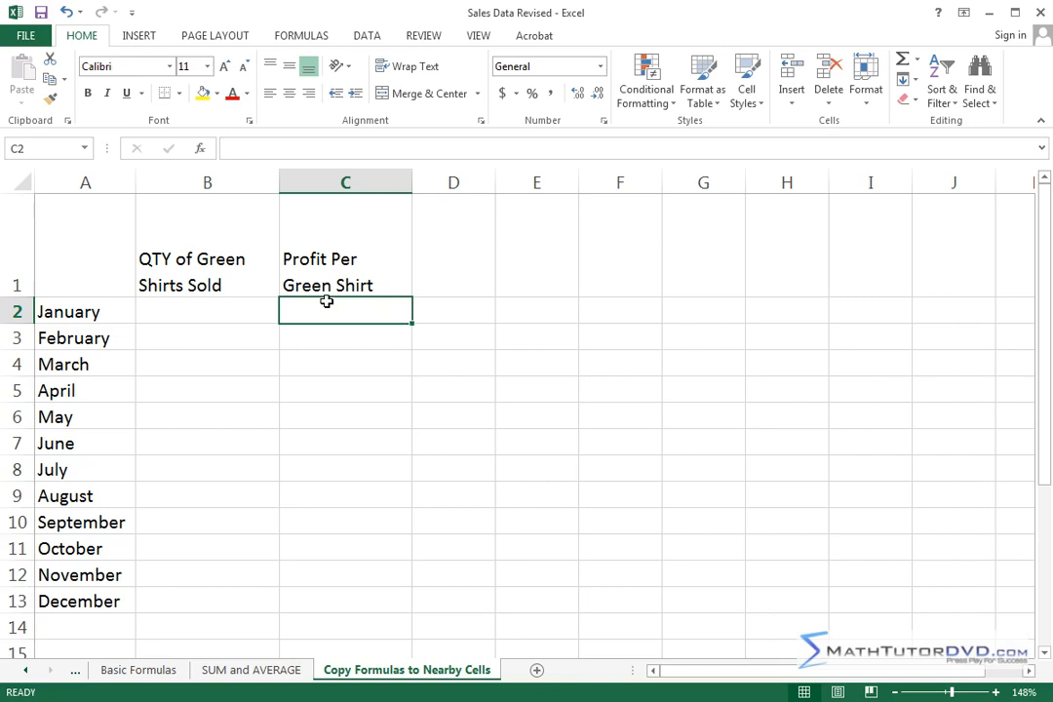
Enter the two-line header "QTY of Red / Shirts Sold" in D1 and widen column D to fit it.
{"action": "left_click", "coordinate": [446, 263]}
{"action": "type", "text": "Q"}
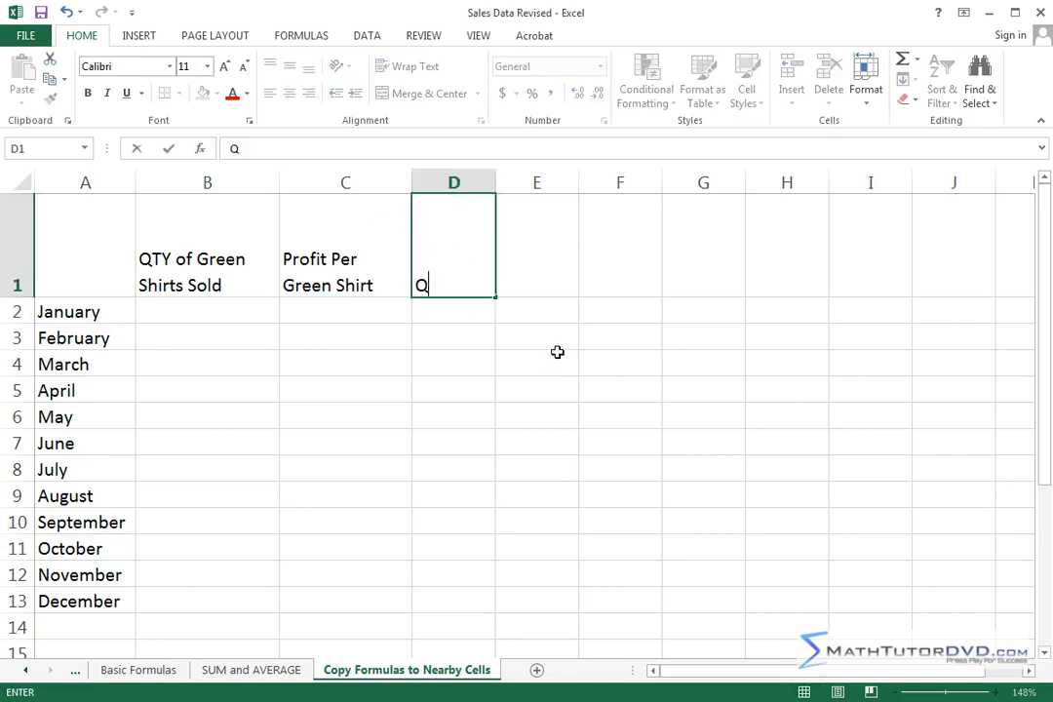
{"action": "type", "text": "TY of RE"}
{"action": "key", "text": "BackSpace"}
{"action": "type", "text": "ed"}
{"action": "key", "text": "alt+Return"}
{"action": "type", "text": "Shirts Sold"}
{"action": "key", "text": "Return"}
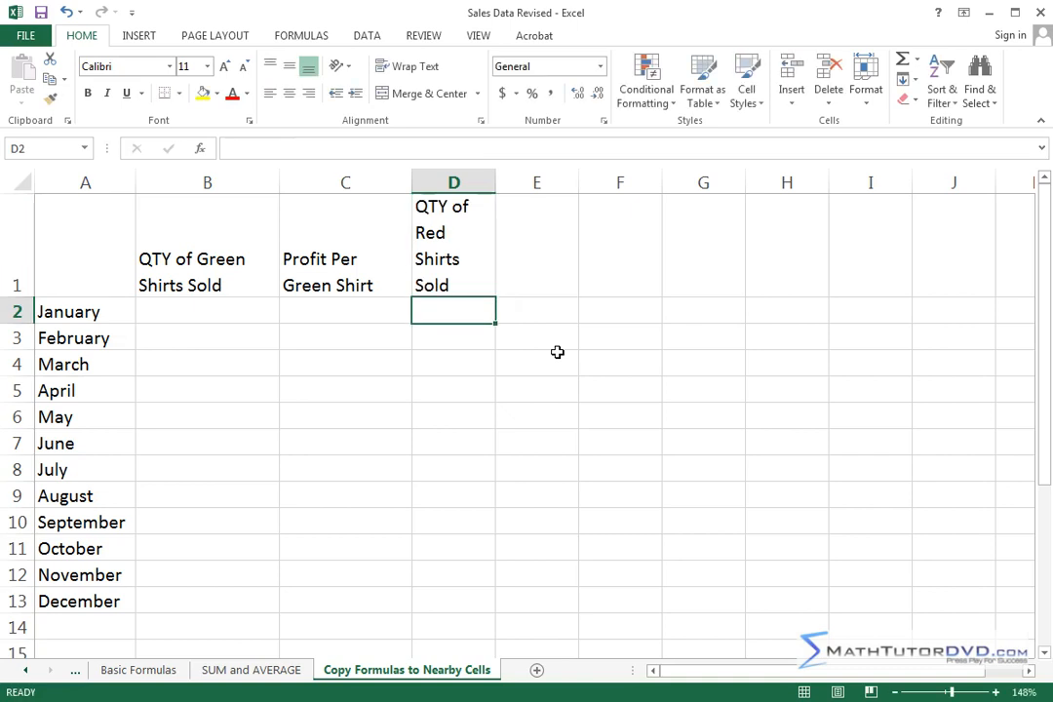
{"action": "left_click_drag", "start_coordinate": [495, 190], "coordinate": [539, 187]}
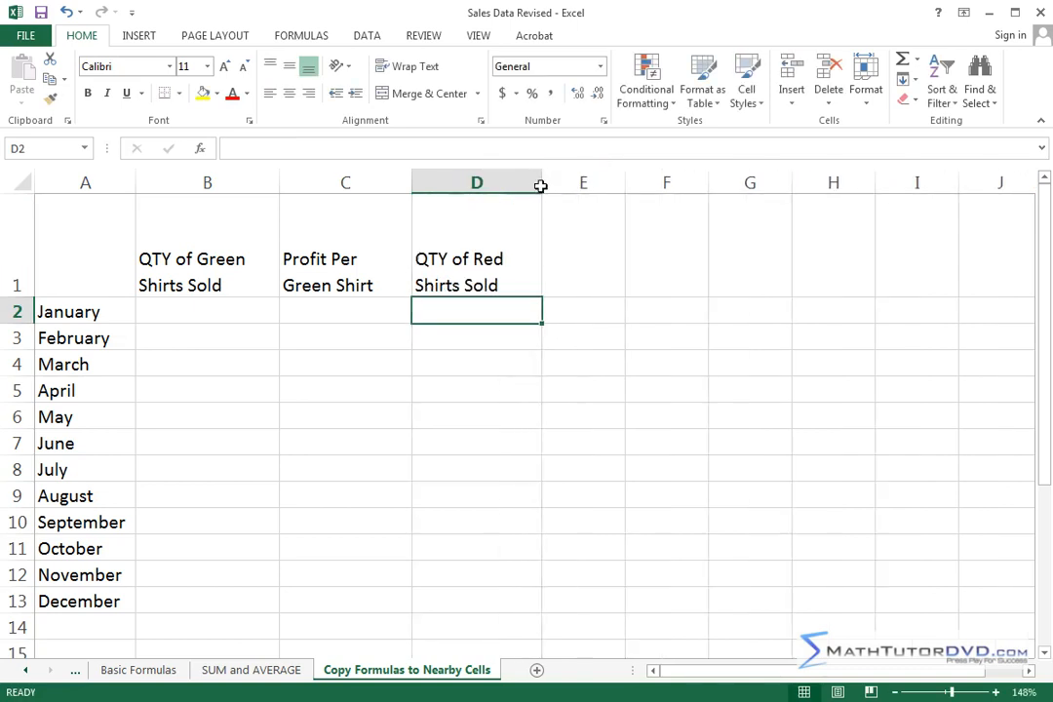
Enter the two-line header "Profit Per / Red Shirt" in E1 and widen column E to fit it.
{"action": "left_click", "coordinate": [563, 265]}
{"action": "type", "text": "Profit Per"}
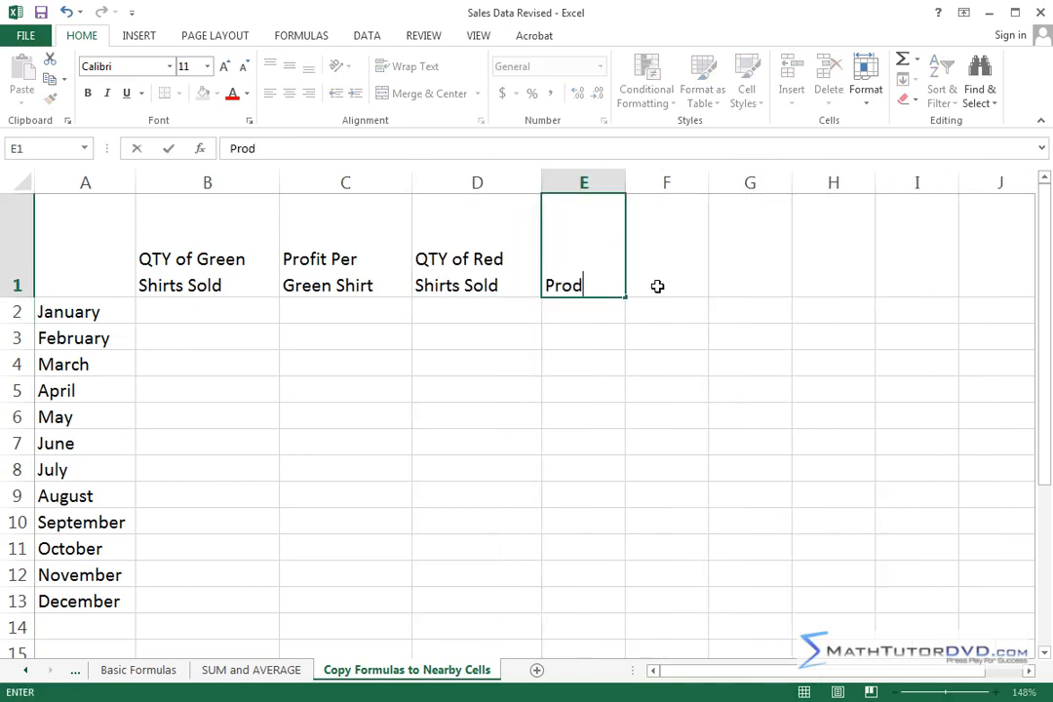
{"action": "type", "text": " Re"}
{"action": "key", "text": "BackSpace"}
{"action": "key", "text": "BackSpace"}
{"action": "key", "text": "BackSpace"}
{"action": "key", "text": "alt+Return"}
{"action": "type", "text": "Red Shirt"}
{"action": "key", "text": "Return"}
{"action": "left_click_drag", "start_coordinate": [625, 183], "coordinate": [646, 185]}
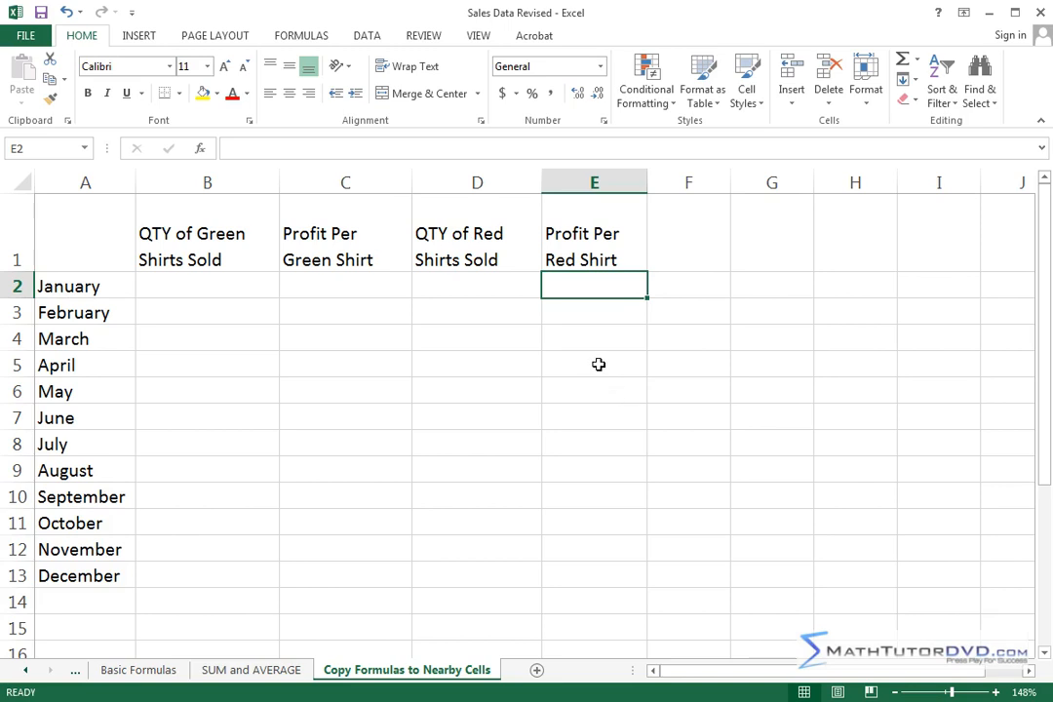
Enter a profit per green shirt of 1.65 in C2 and copy it down to December in C13.
{"action": "left_click", "coordinate": [338, 282]}
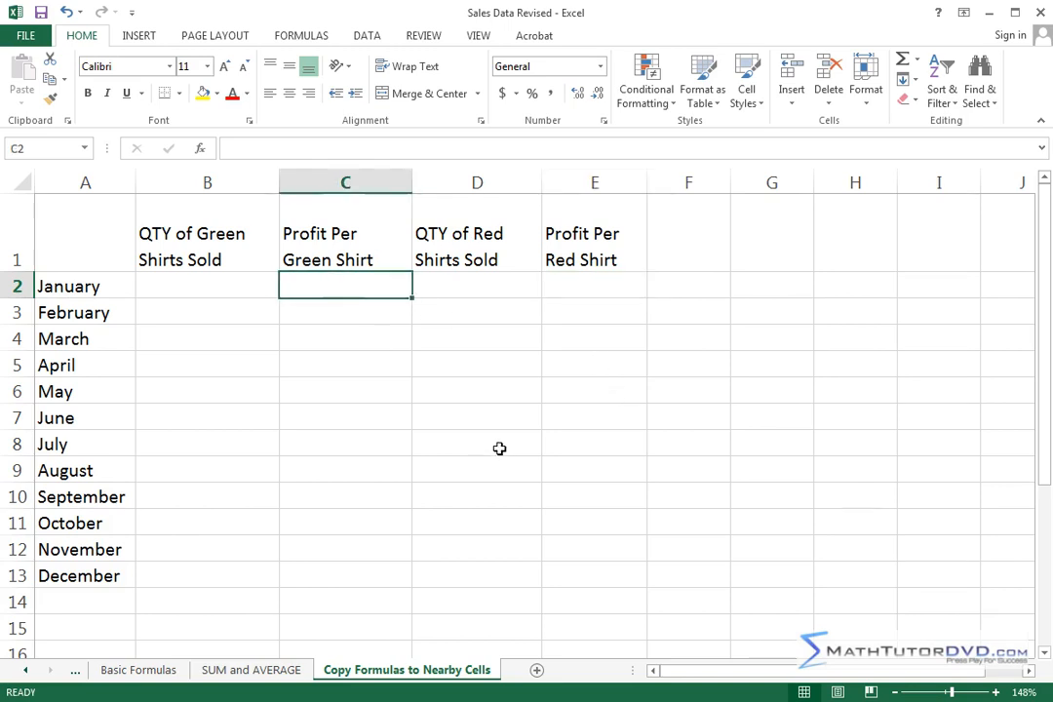
{"action": "type", "text": "1.65"}
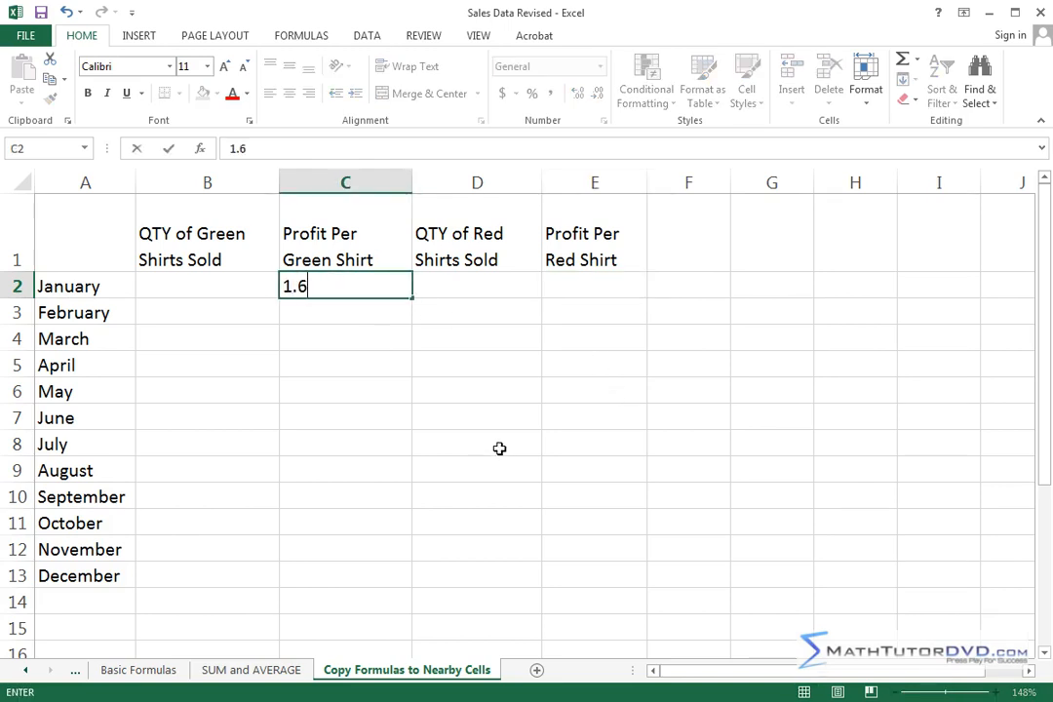
{"action": "key", "text": "Return"}
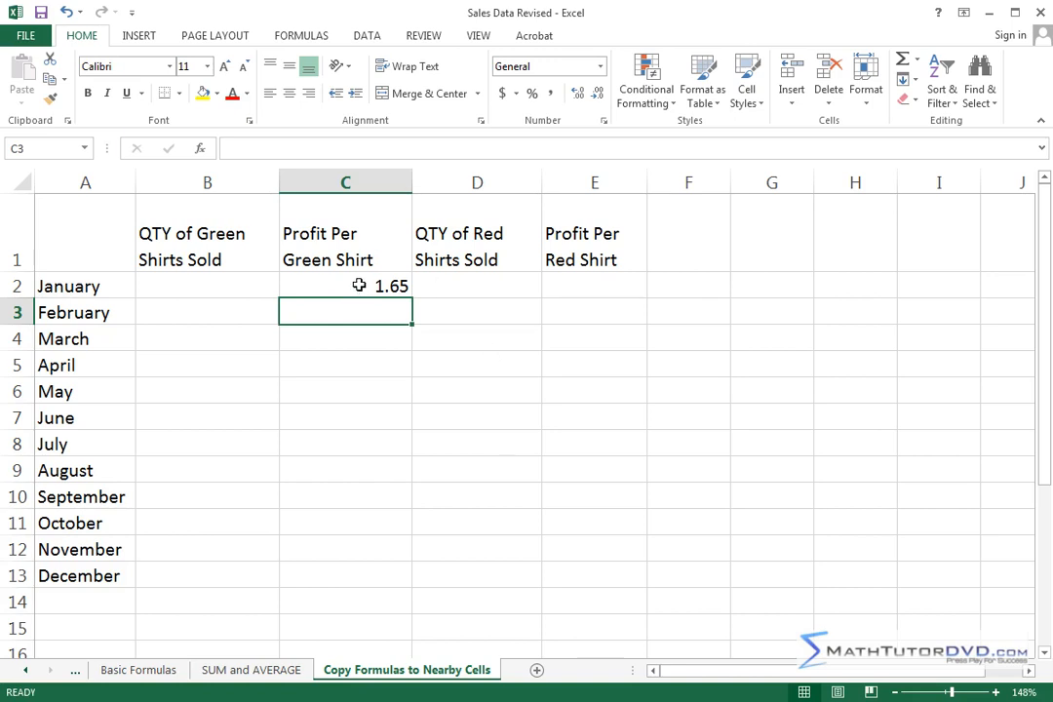
{"action": "left_click", "coordinate": [359, 285]}
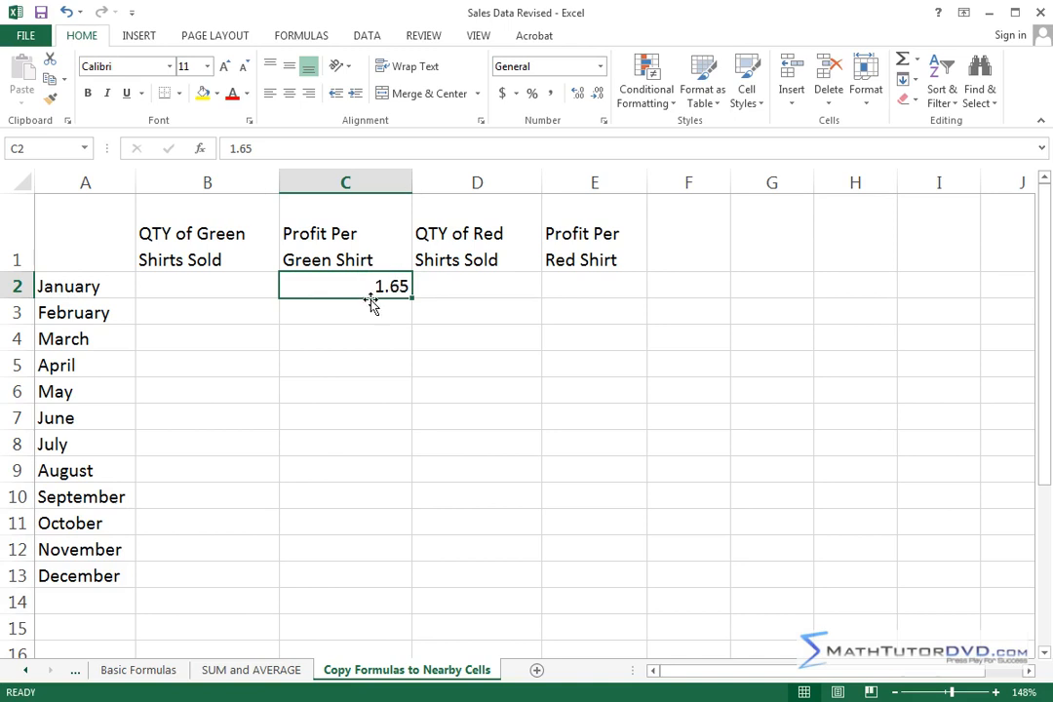
{"action": "left_click_drag", "start_coordinate": [411, 296], "coordinate": [387, 584]}
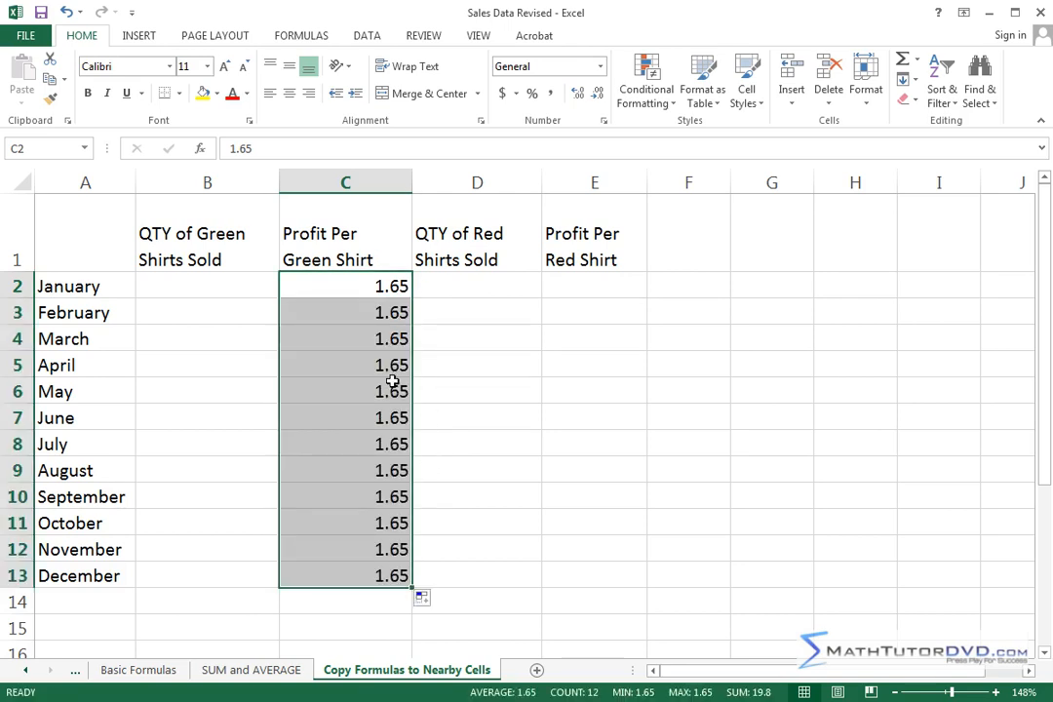
{"action": "left_click", "coordinate": [320, 288]}
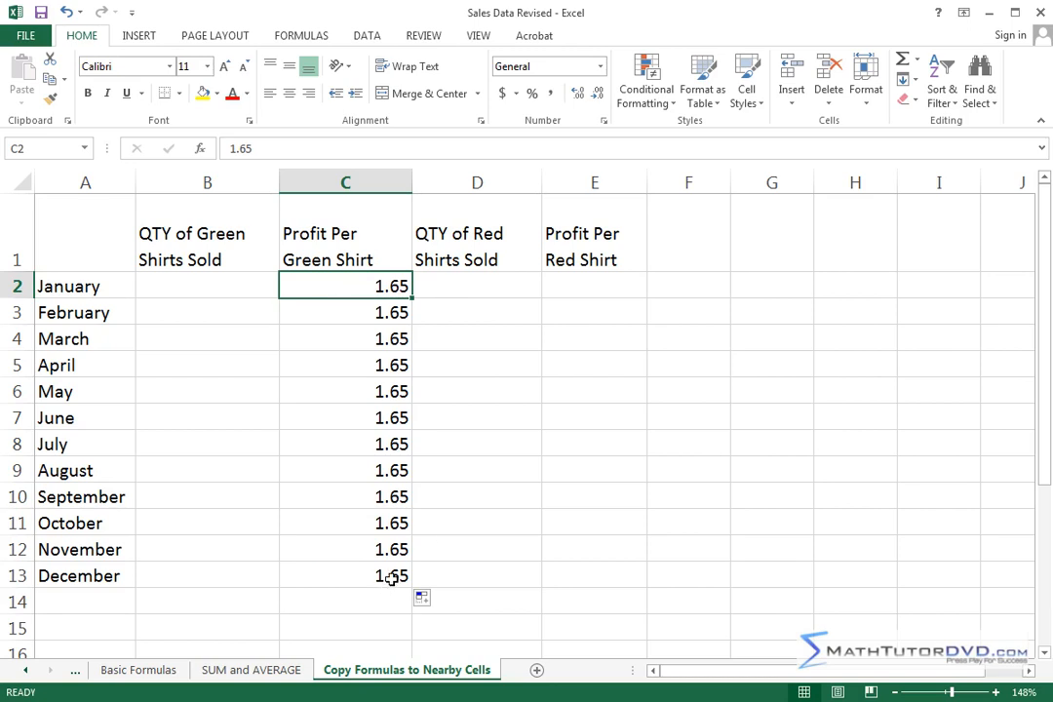
Enter a profit per red shirt of 1.44 in E2 and copy it down to December in E13.
{"action": "left_click", "coordinate": [571, 285]}
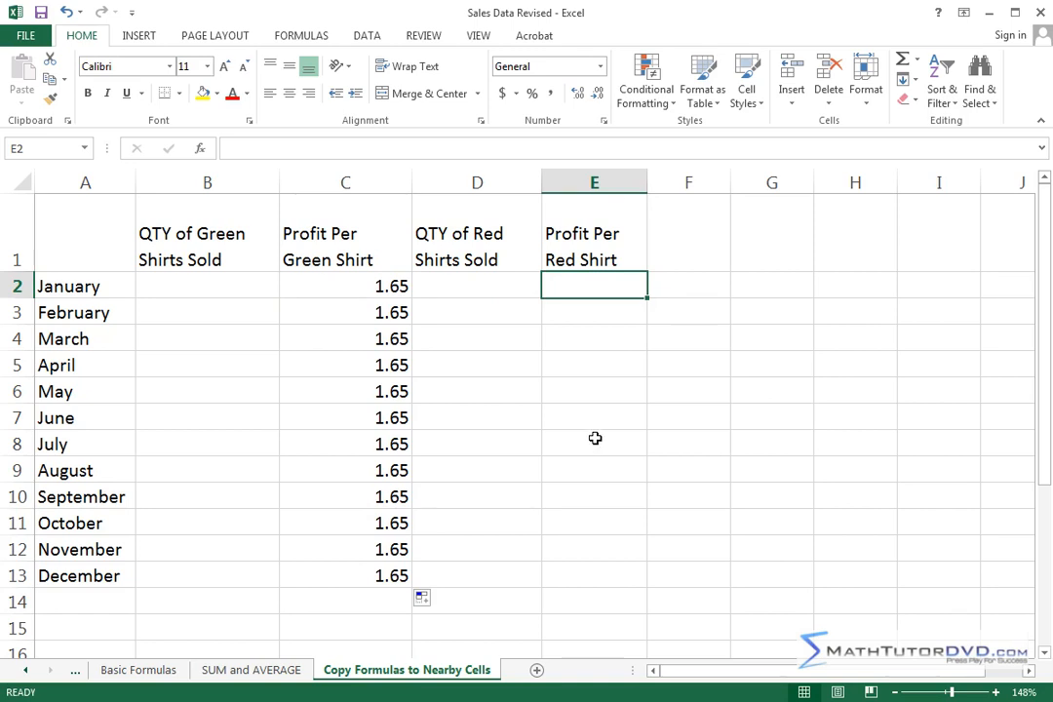
{"action": "type", "text": "1.44"}
{"action": "key", "text": "Return"}
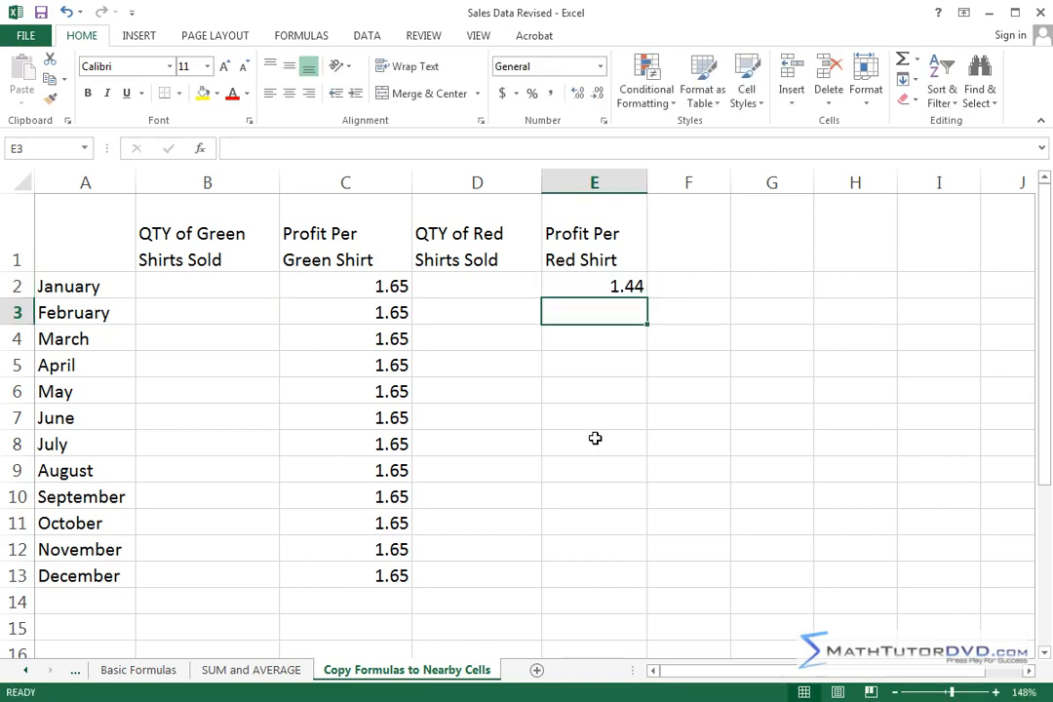
{"action": "left_click", "coordinate": [595, 293]}
{"action": "left_click_drag", "start_coordinate": [647, 299], "coordinate": [646, 571]}
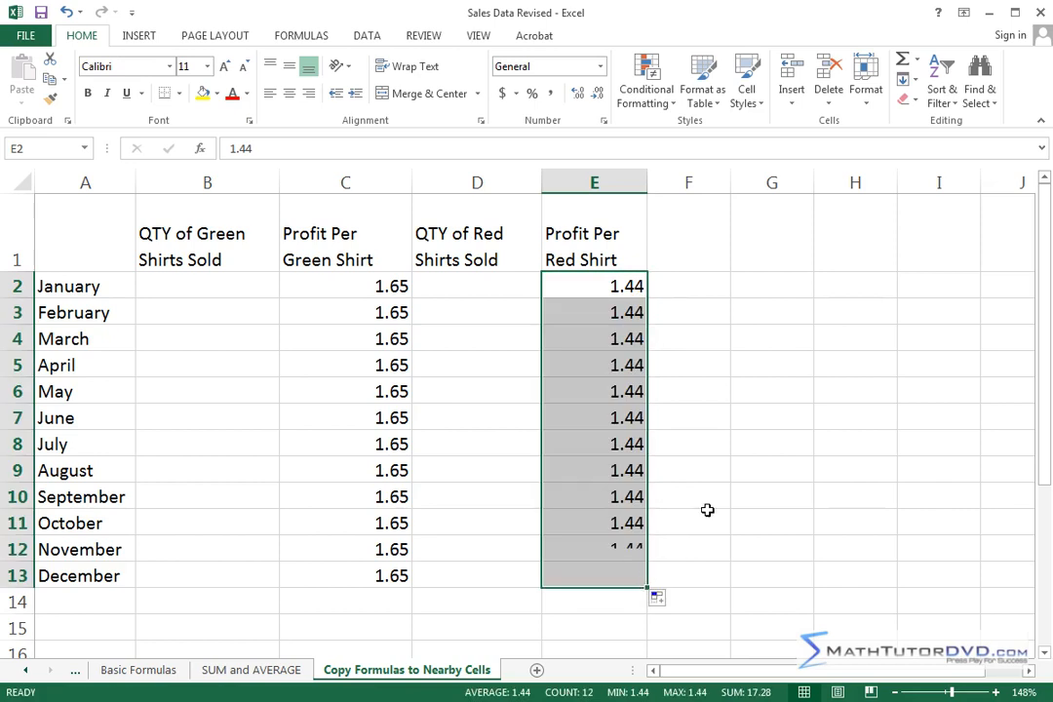
Enter the green shirt quantities 10, 8, 5, 4, 7, 6, 2, 8, 4, 1, 5 and 12 for January to December in B2:B13.
{"action": "left_click", "coordinate": [690, 479]}
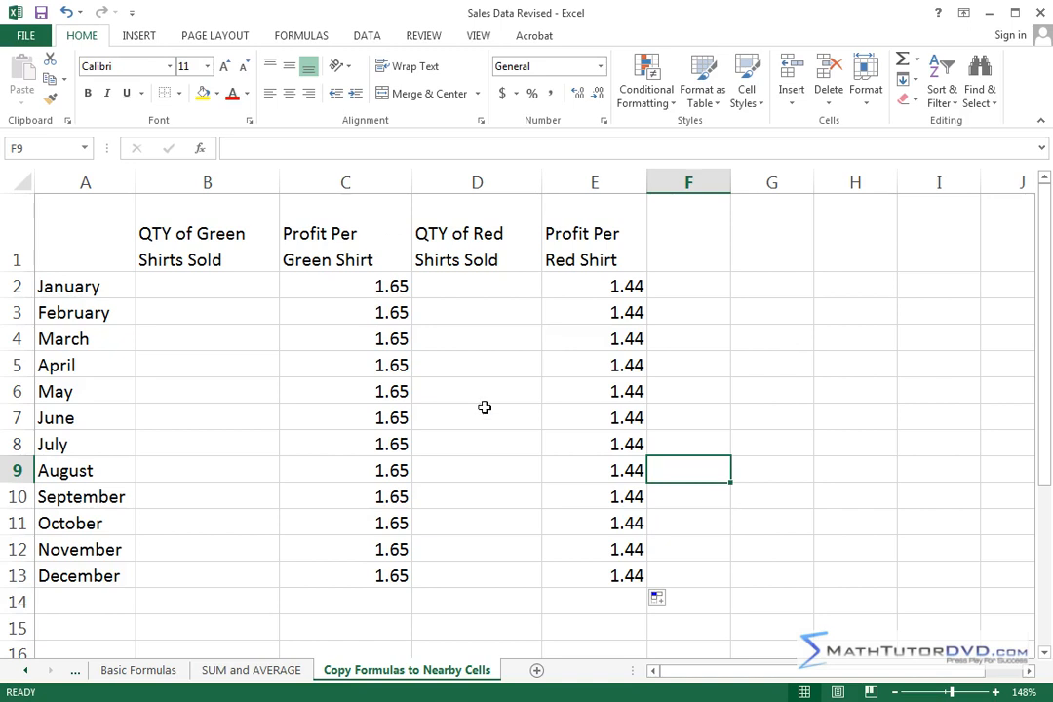
{"action": "left_click", "coordinate": [209, 294]}
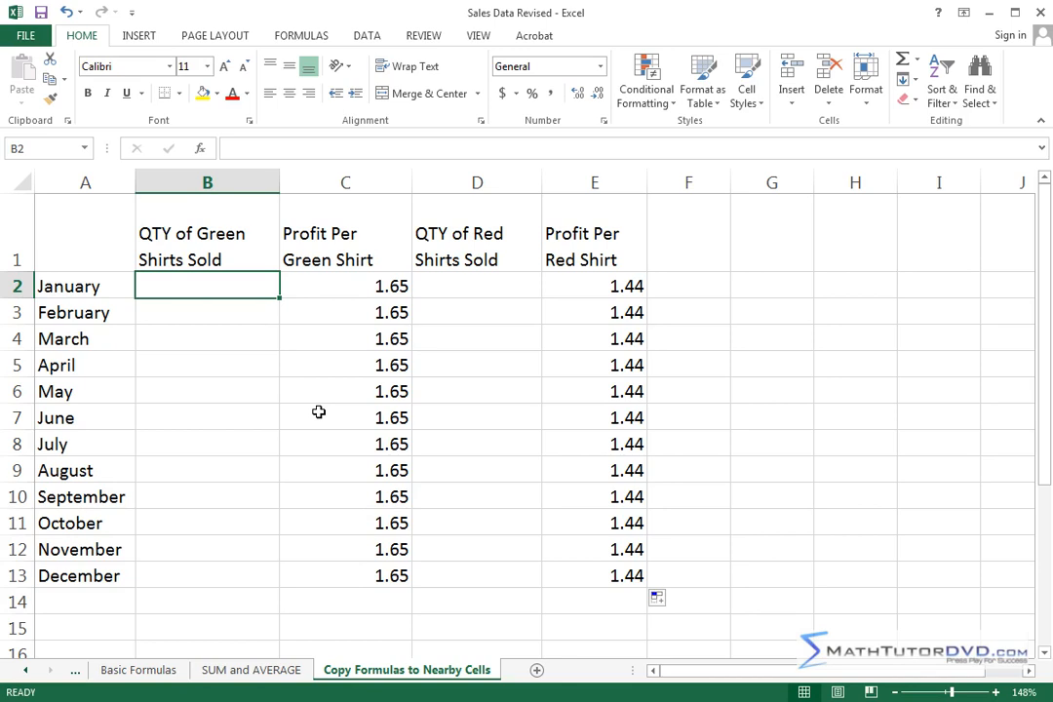
{"action": "type", "text": "10"}
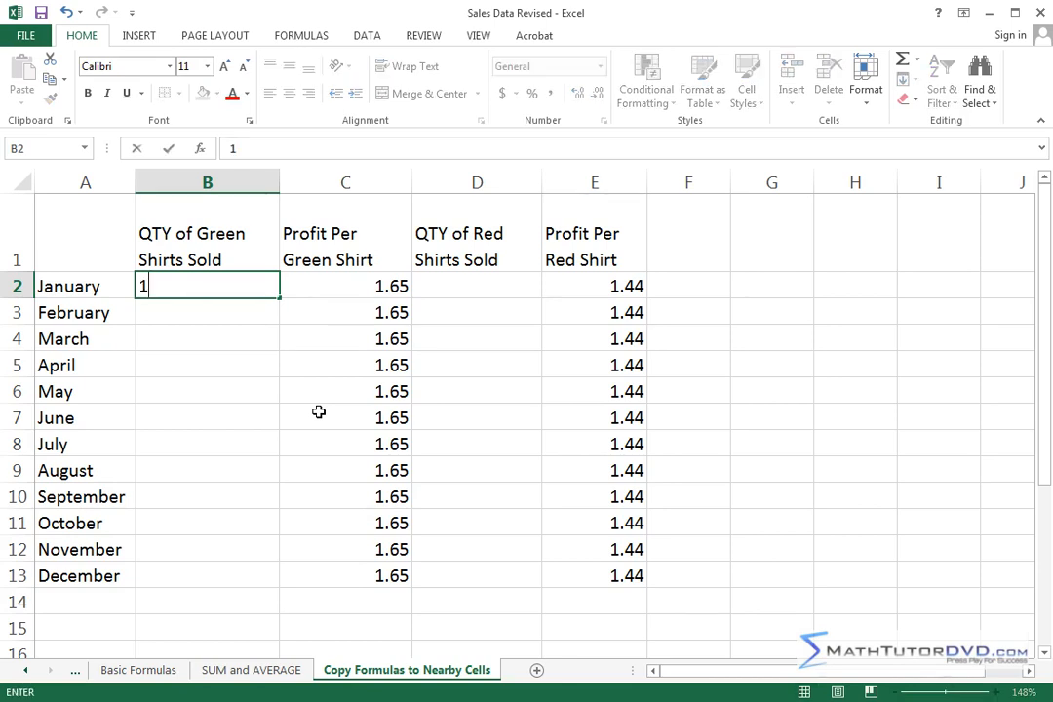
{"action": "key", "text": "Return"}
{"action": "type", "text": "8"}
{"action": "key", "text": "Return"}
{"action": "type", "text": "5"}
{"action": "key", "text": "Return"}
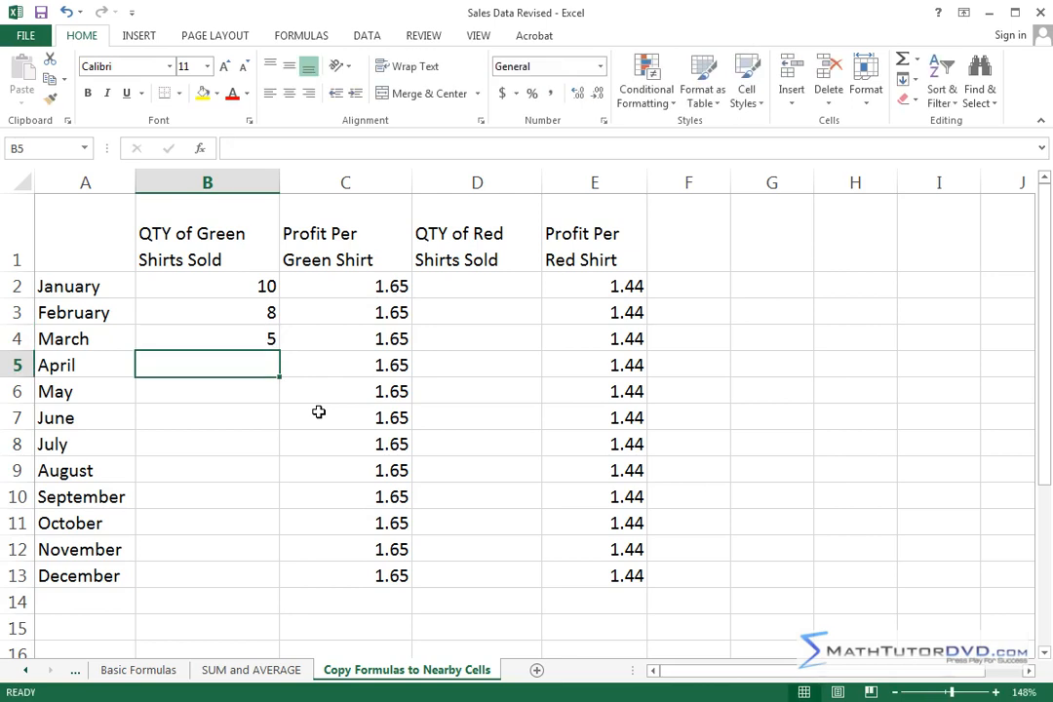
{"action": "type", "text": "4"}
{"action": "key", "text": "Return"}
{"action": "type", "text": "7"}
{"action": "key", "text": "Return"}
{"action": "type", "text": "6"}
{"action": "key", "text": "Return"}
{"action": "type", "text": "2"}
{"action": "key", "text": "Return"}
{"action": "type", "text": "8"}
{"action": "key", "text": "Return"}
{"action": "type", "text": "4"}
{"action": "key", "text": "Return"}
{"action": "type", "text": "1"}
{"action": "key", "text": "Return"}
{"action": "type", "text": "5"}
{"action": "key", "text": "Return"}
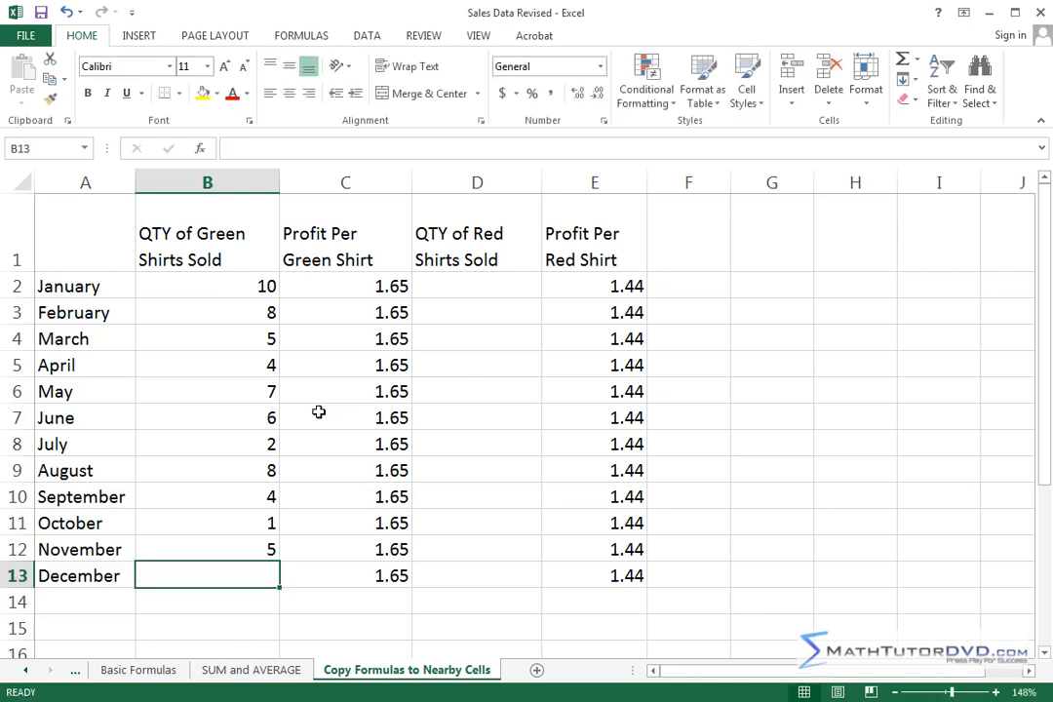
{"action": "type", "text": "12"}
{"action": "key", "text": "Return"}
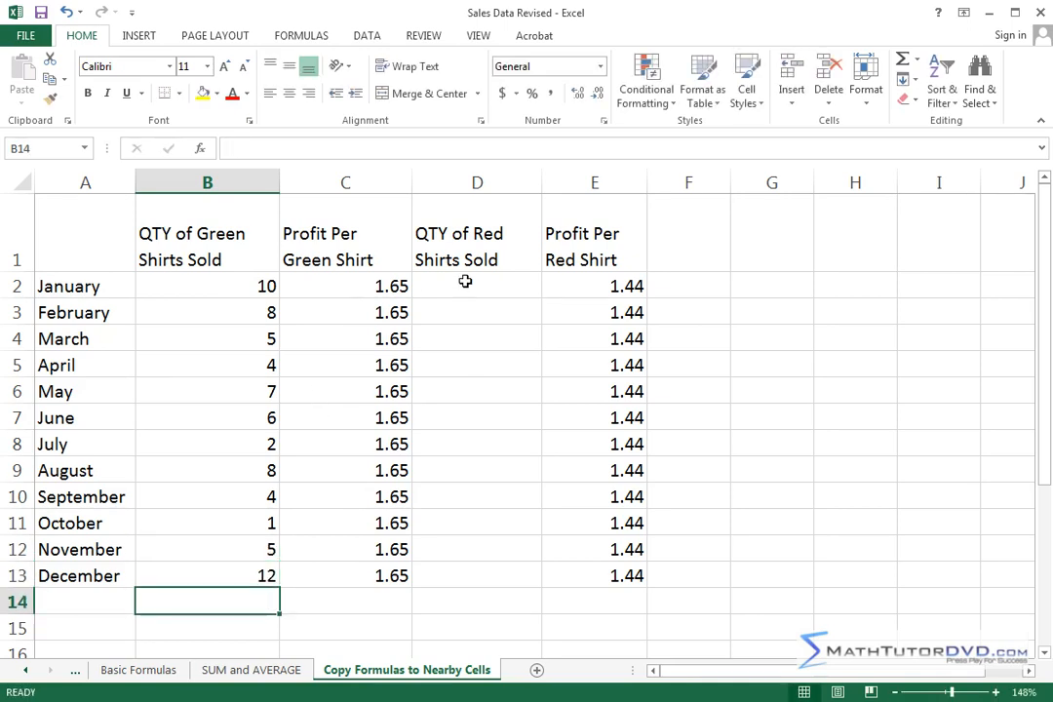
Enter the red shirt quantities 8, 5, 12, 21, 32, 14, 12, 5, 4, 5, 3 and 1 for January to December in D2:D13.
{"action": "left_click", "coordinate": [466, 285]}
{"action": "type", "text": "8"}
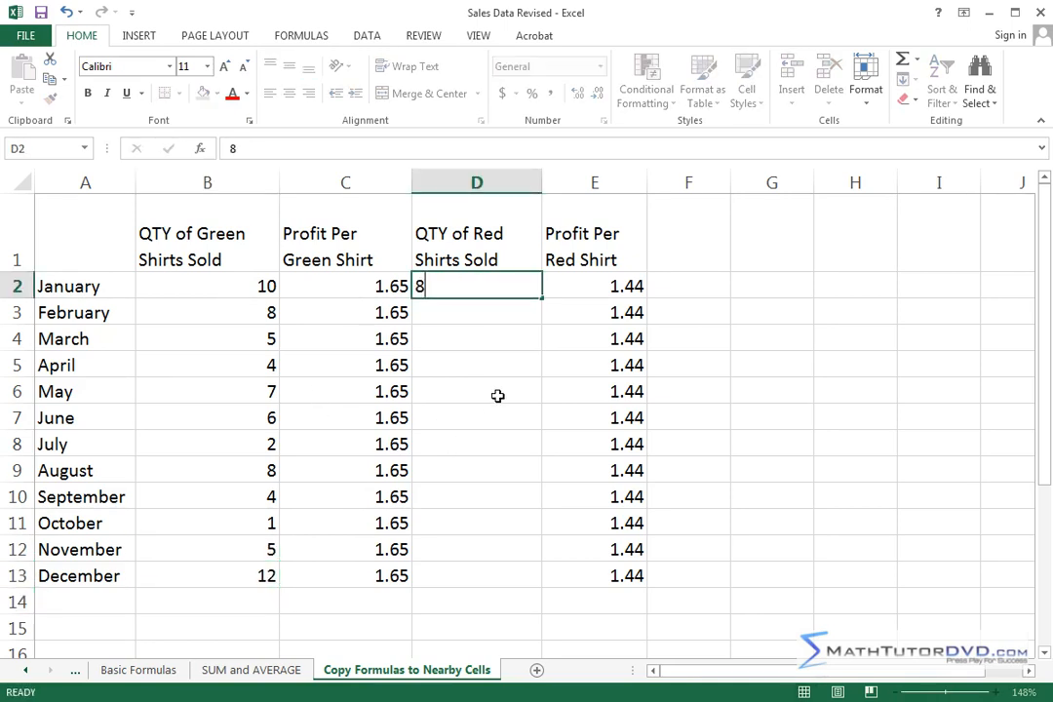
{"action": "key", "text": "Return"}
{"action": "type", "text": "5"}
{"action": "key", "text": "Return"}
{"action": "type", "text": "12"}
{"action": "key", "text": "Return"}
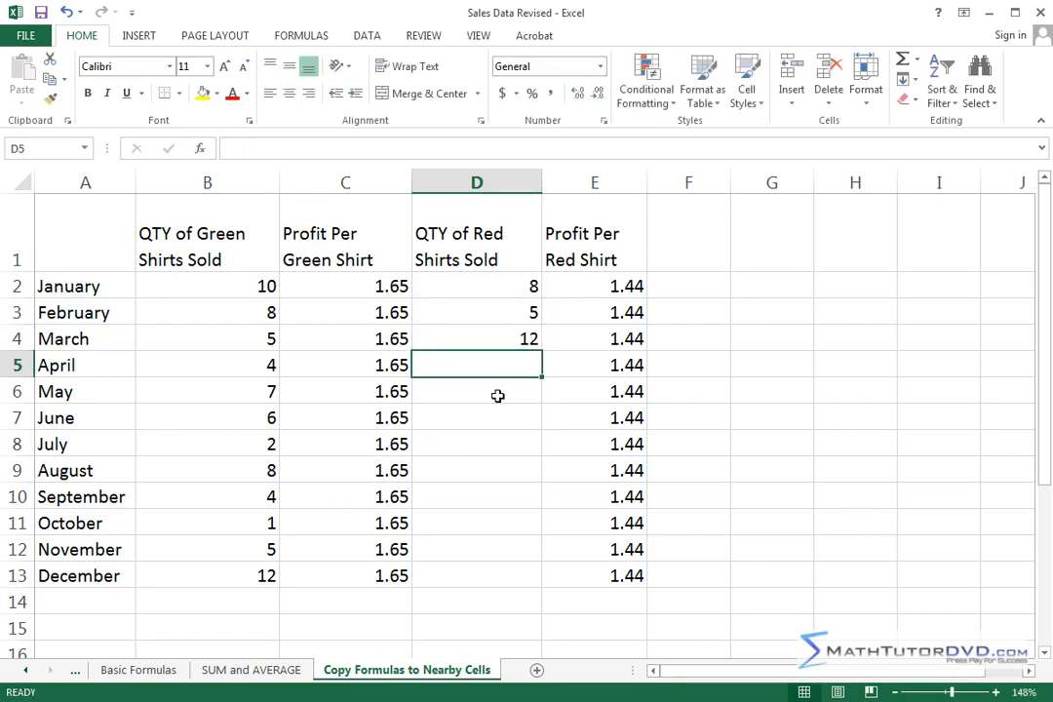
{"action": "type", "text": "21"}
{"action": "key", "text": "Return"}
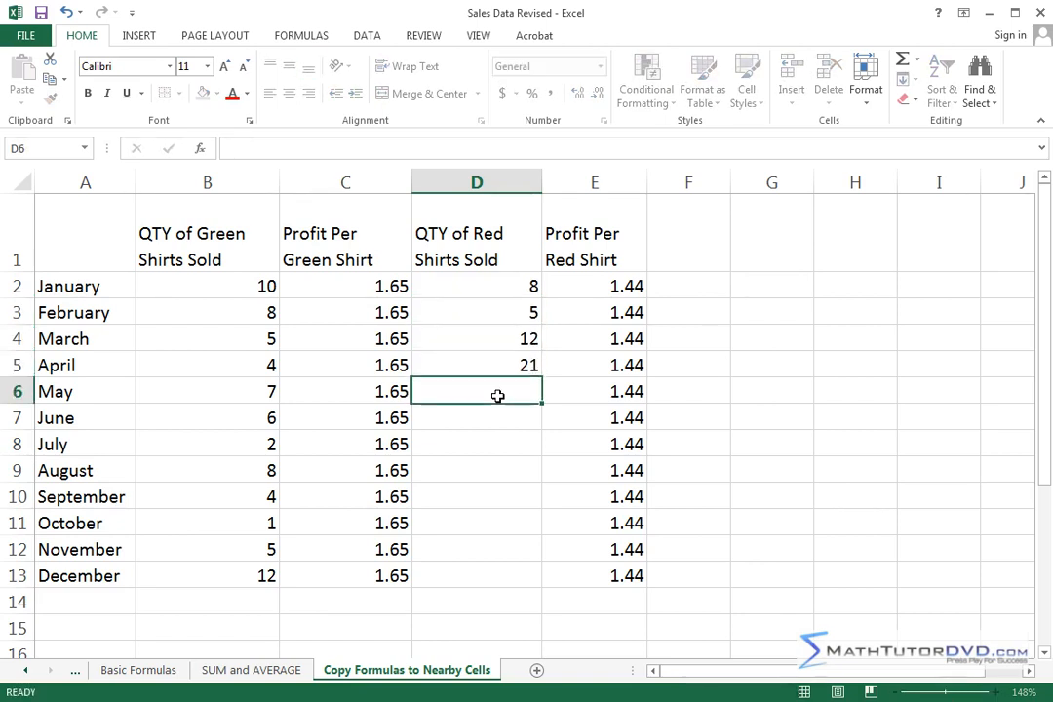
{"action": "type", "text": "32"}
{"action": "key", "text": "Return"}
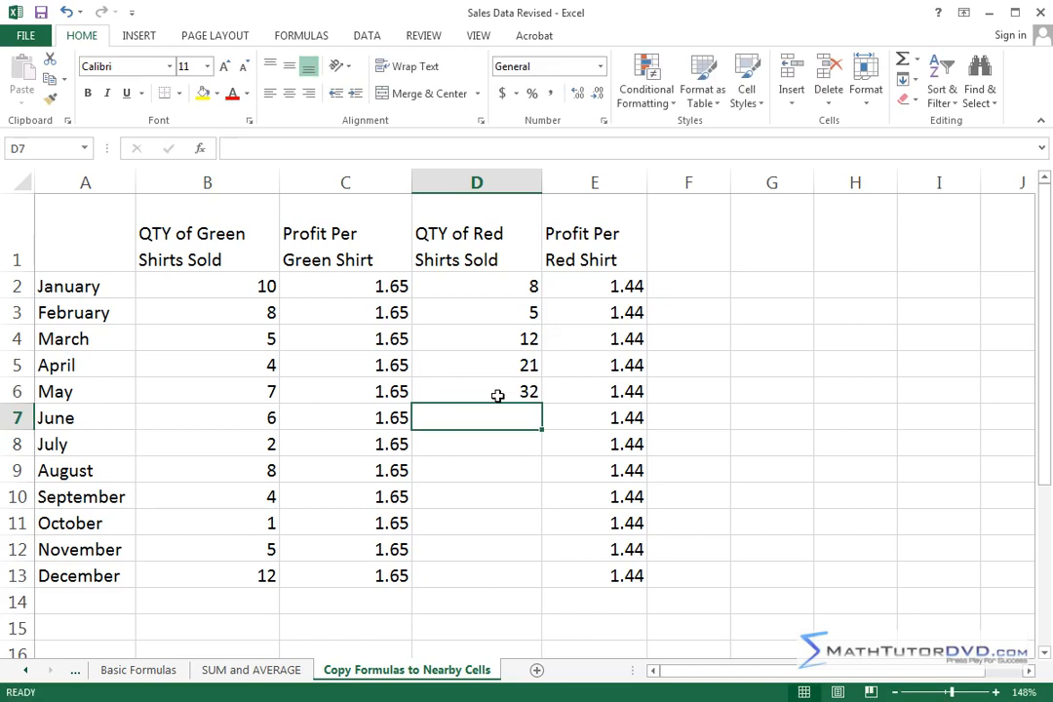
{"action": "type", "text": "14"}
{"action": "key", "text": "Return"}
{"action": "type", "text": "12"}
{"action": "key", "text": "Return"}
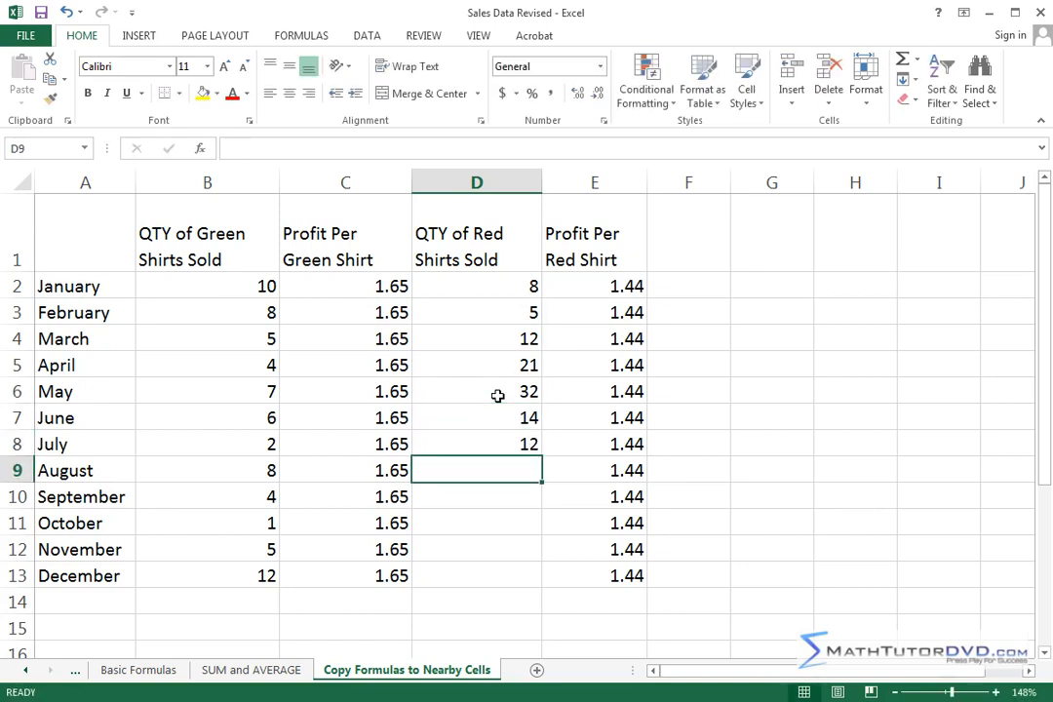
{"action": "type", "text": "5"}
{"action": "key", "text": "Return"}
{"action": "type", "text": "4"}
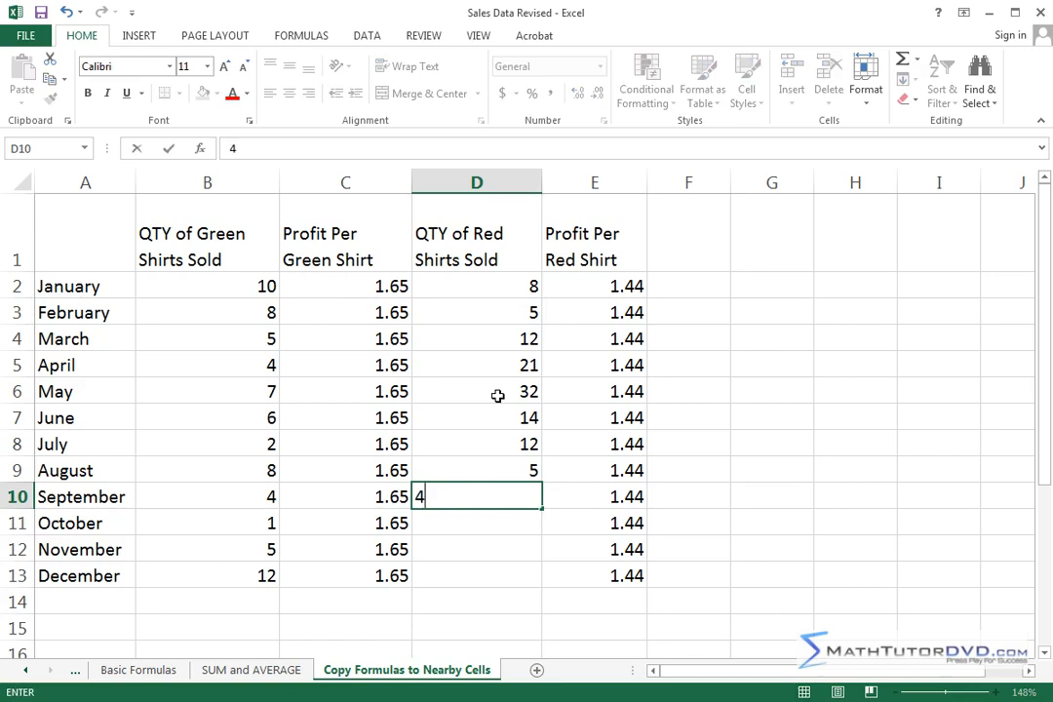
{"action": "key", "text": "Return"}
{"action": "type", "text": "5"}
{"action": "key", "text": "Return"}
{"action": "type", "text": "3"}
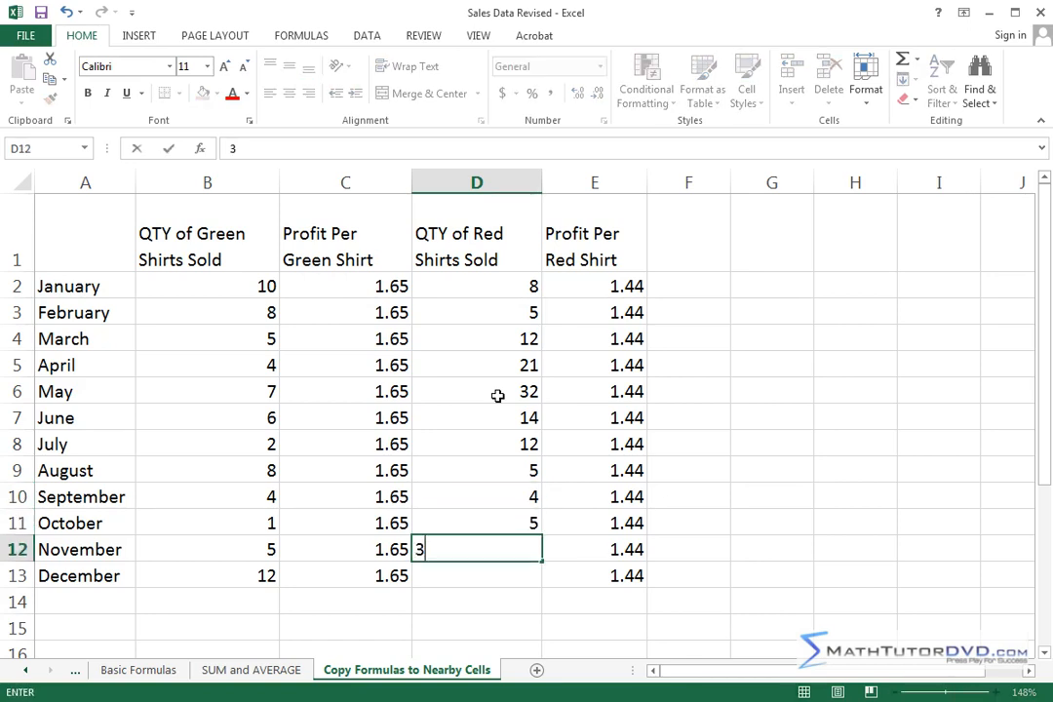
{"action": "key", "text": "Return"}
{"action": "type", "text": "1"}
{"action": "key", "text": "Return"}
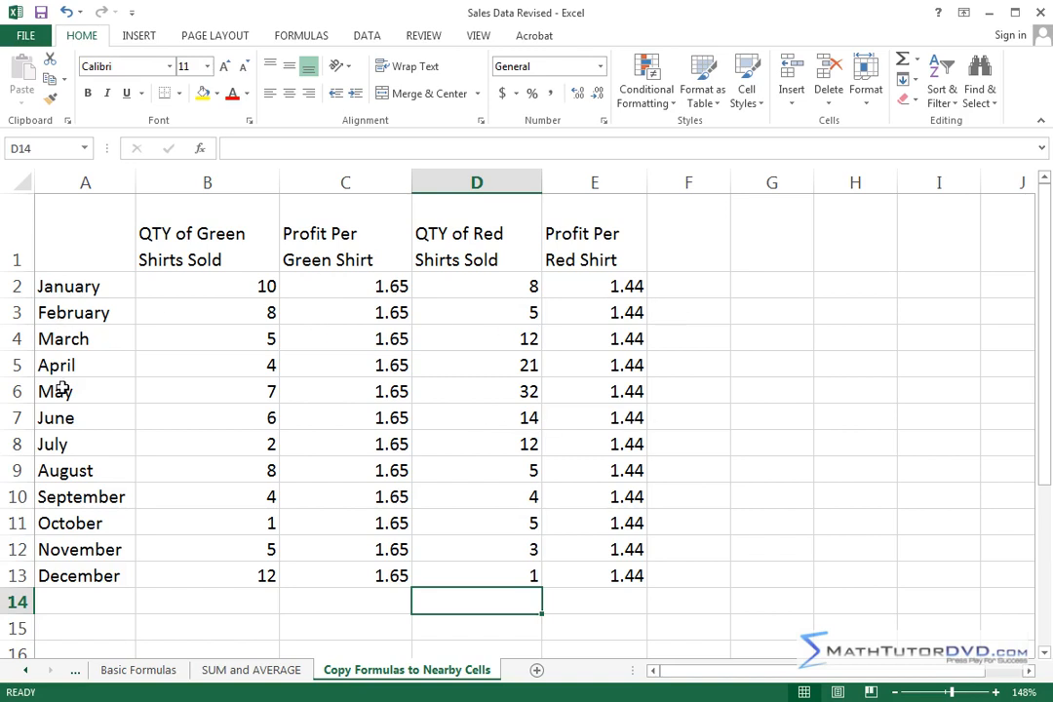
Enter the two-line header "Montly / Profit" in G1, leaving column F empty beside the table.
{"action": "left_click_drag", "start_coordinate": [76, 288], "coordinate": [589, 290]}
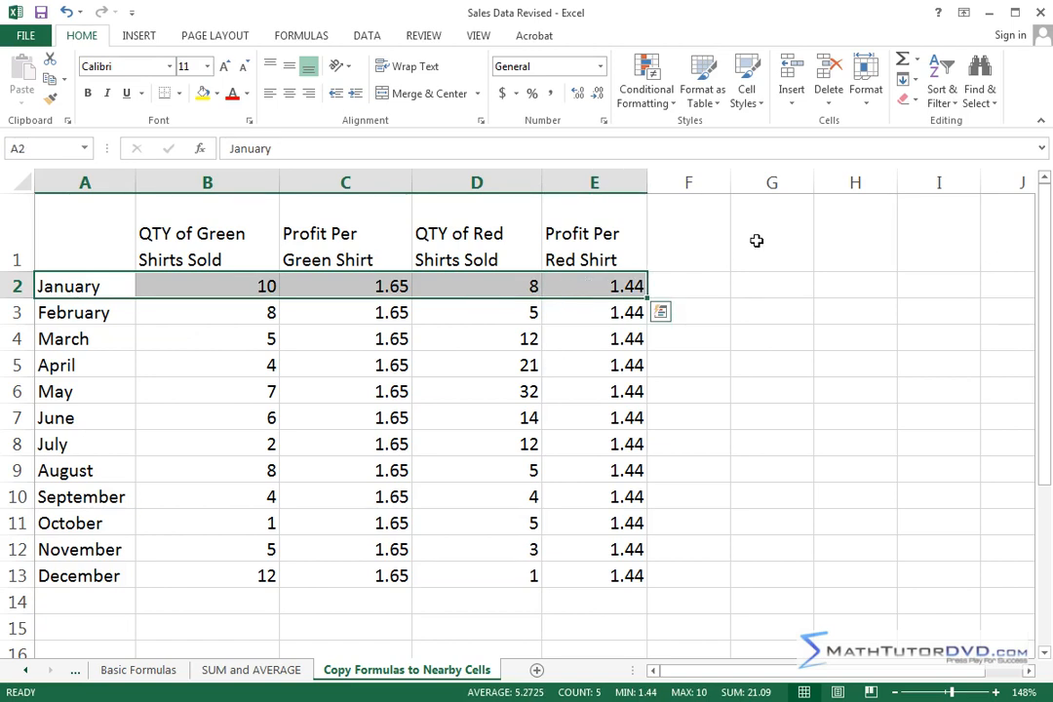
{"action": "left_click", "coordinate": [754, 239]}
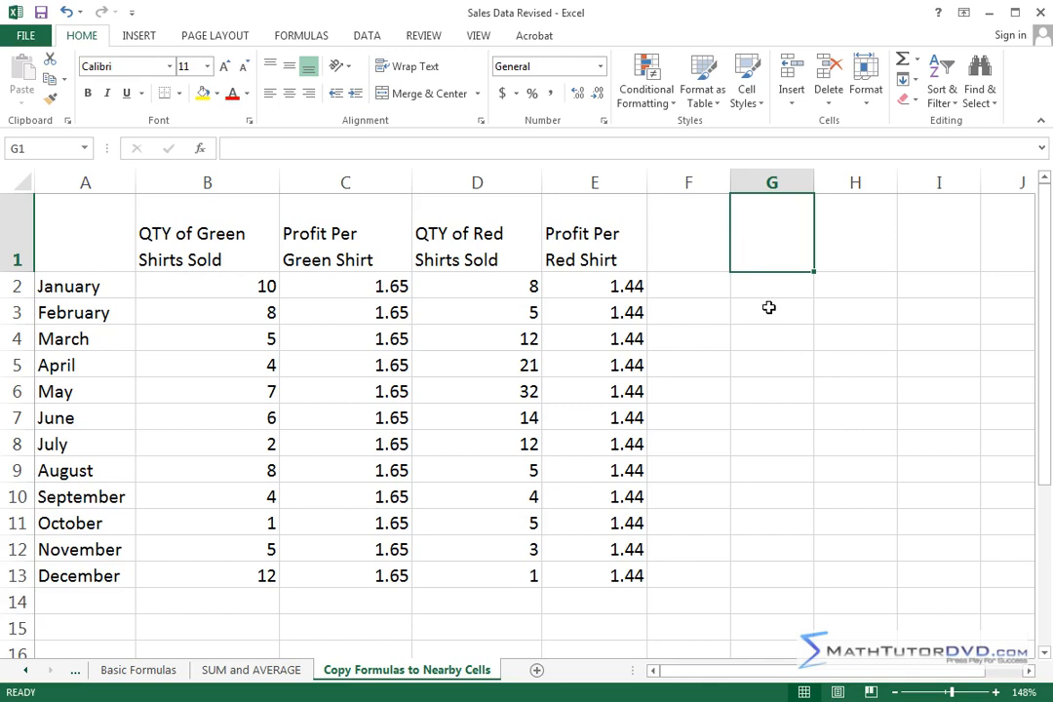
{"action": "type", "text": "Montly"}
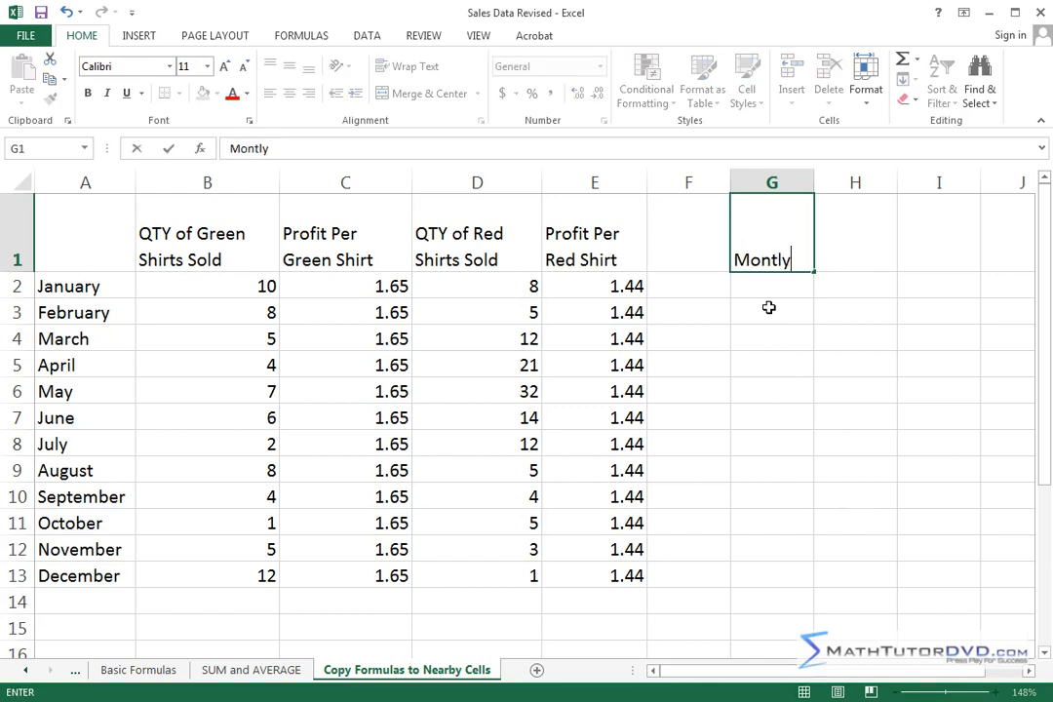
{"action": "key", "text": "alt+Return"}
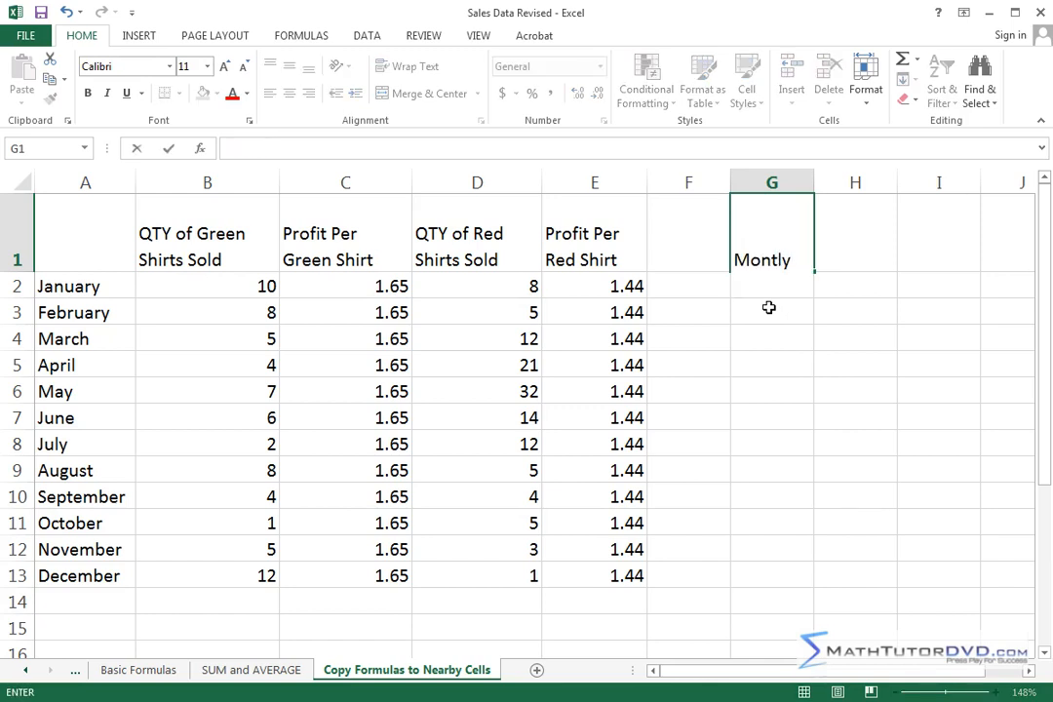
{"action": "type", "text": "Profit"}
{"action": "key", "text": "Return"}
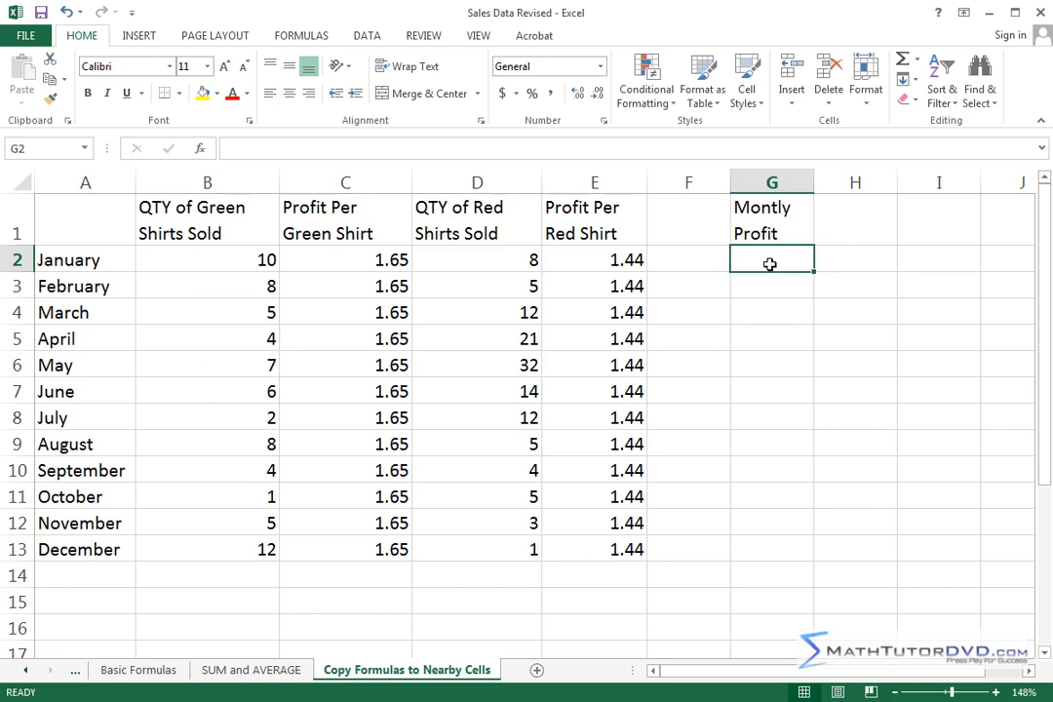
Calculate January's total shirt profit in G2 with the formula =B2*C2+D2*E2.
{"action": "type", "text": "="}
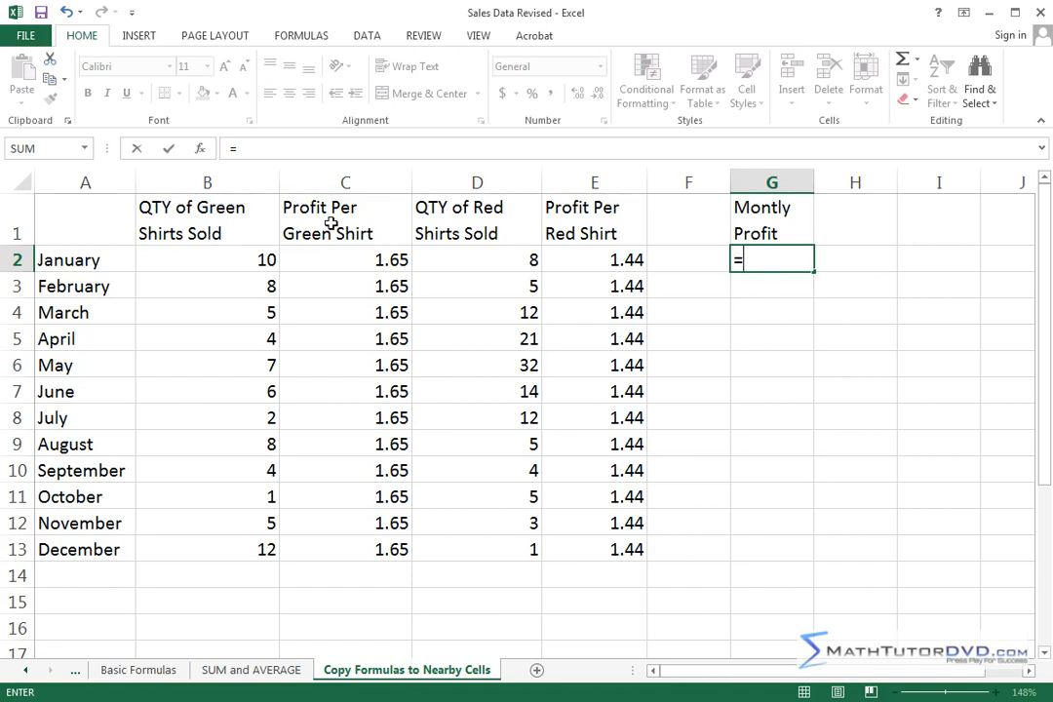
{"action": "left_click", "coordinate": [248, 259]}
{"action": "type", "text": "*"}
{"action": "left_click", "coordinate": [351, 259]}
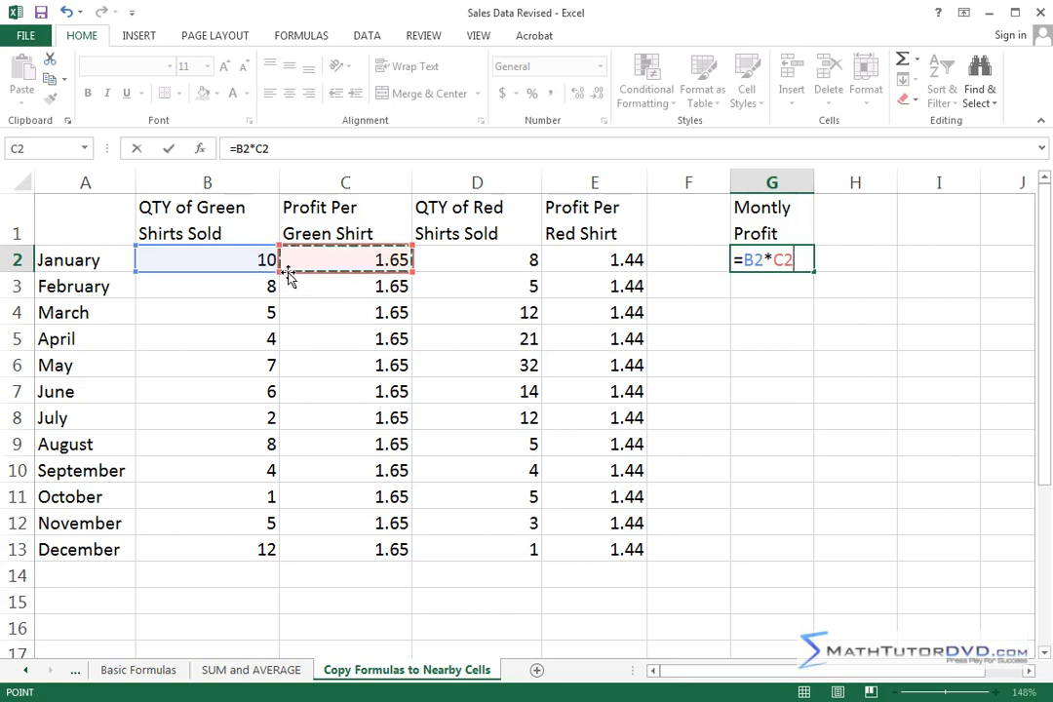
{"action": "type", "text": "+"}
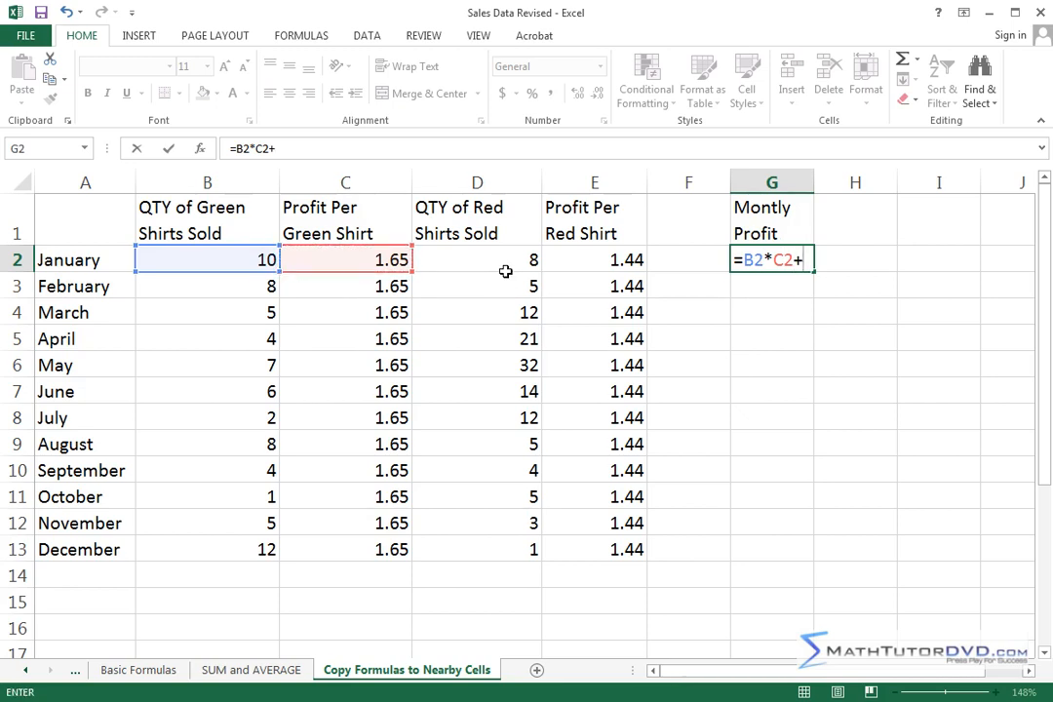
{"action": "left_click", "coordinate": [506, 262]}
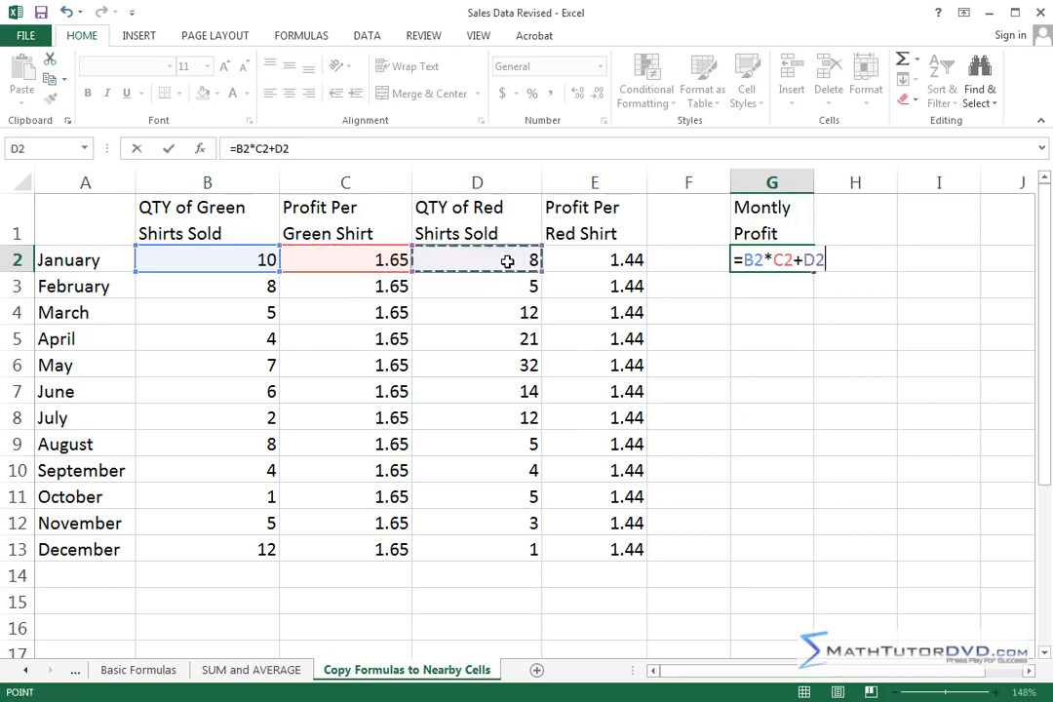
{"action": "type", "text": "*"}
{"action": "left_click", "coordinate": [563, 263]}
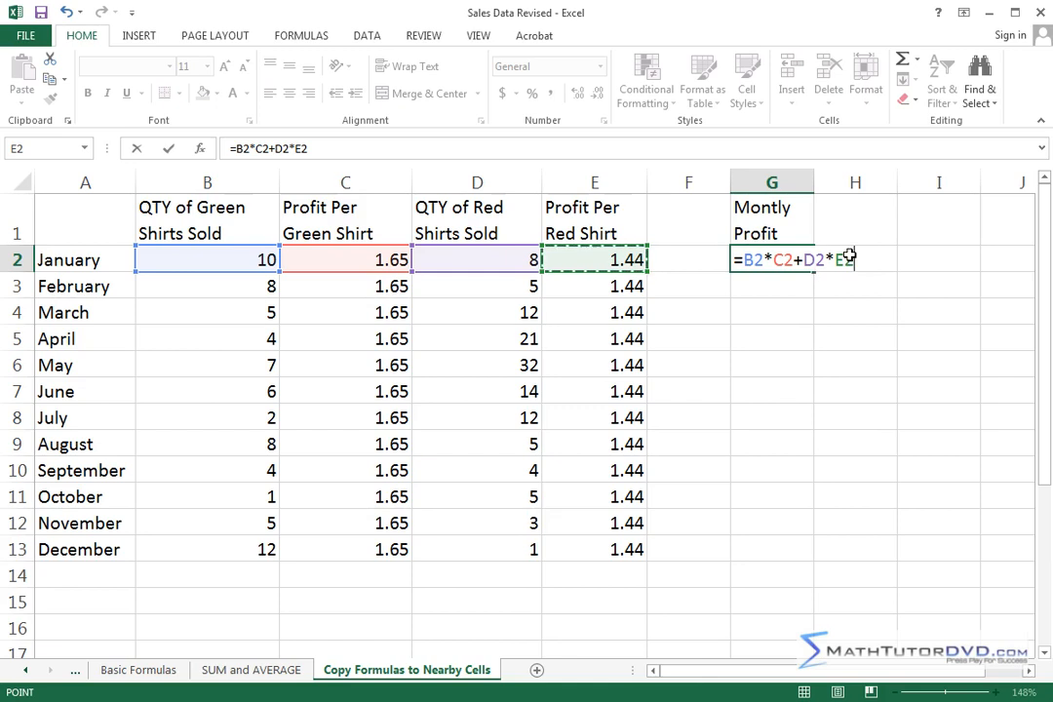
{"action": "key", "text": "Return"}
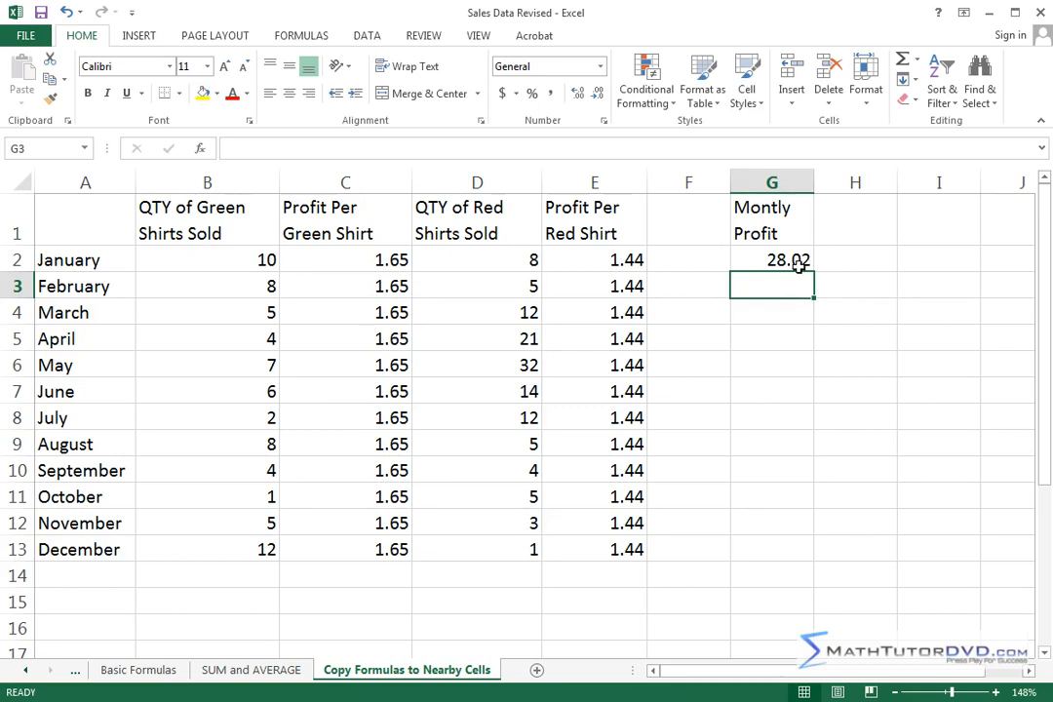
Apply the dollar Accounting number format to both per-shirt profit columns, C2:C13 and E2:E13, and to the monthly profit range G2:G13.
{"action": "left_click", "coordinate": [349, 258]}
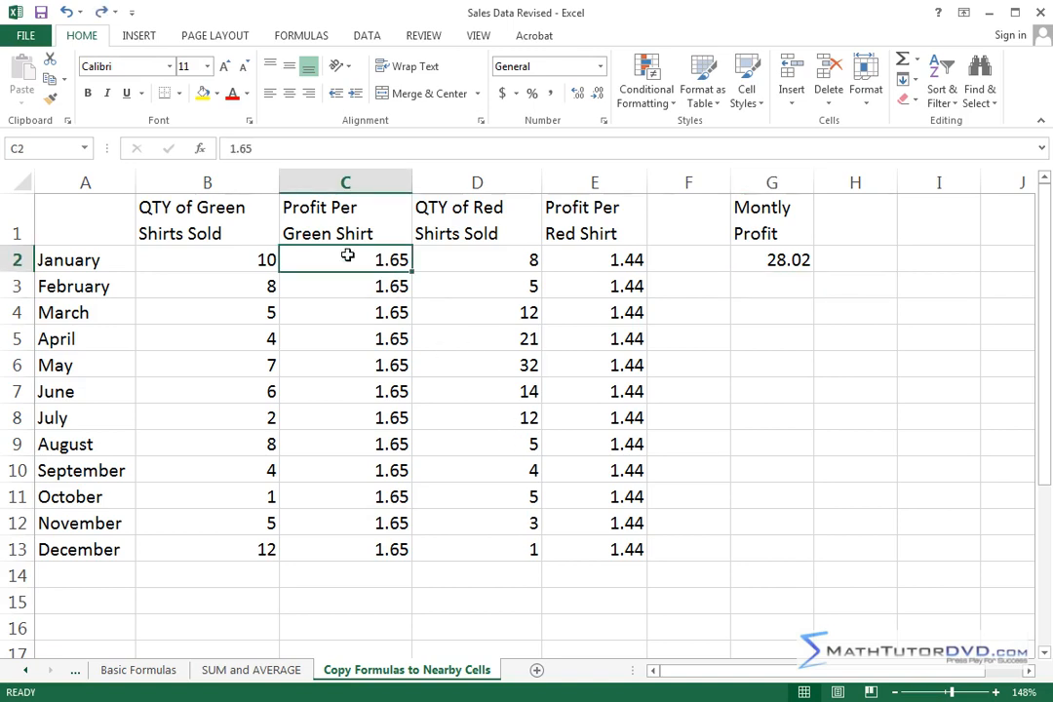
{"action": "left_click_drag", "start_coordinate": [347, 256], "coordinate": [348, 544]}
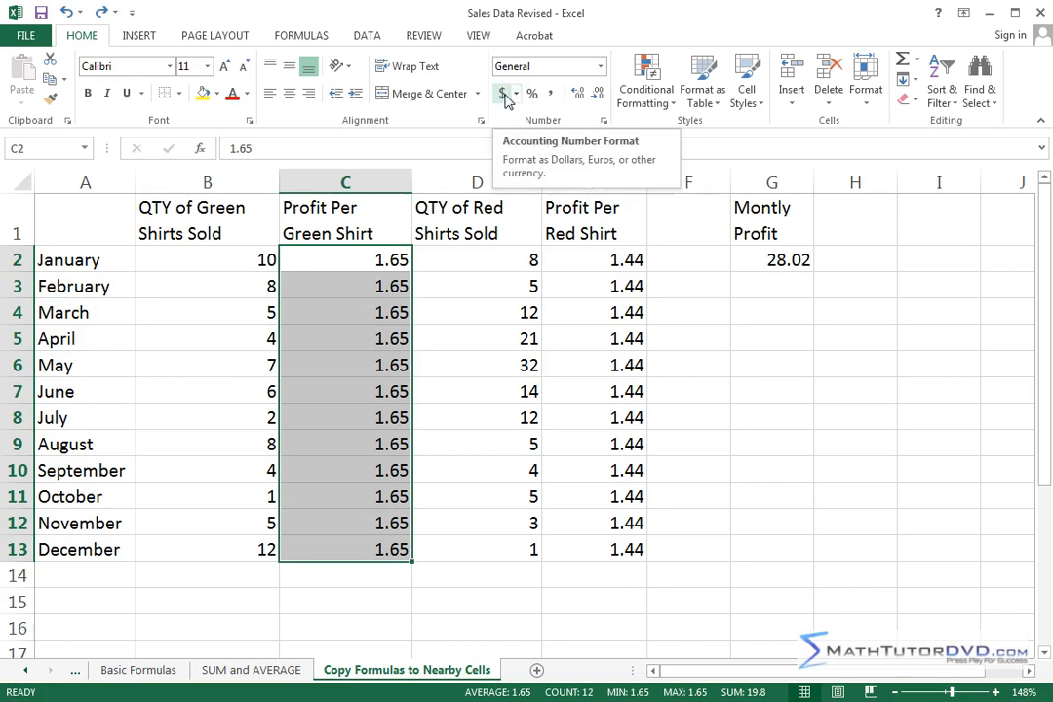
{"action": "left_click", "coordinate": [504, 95]}
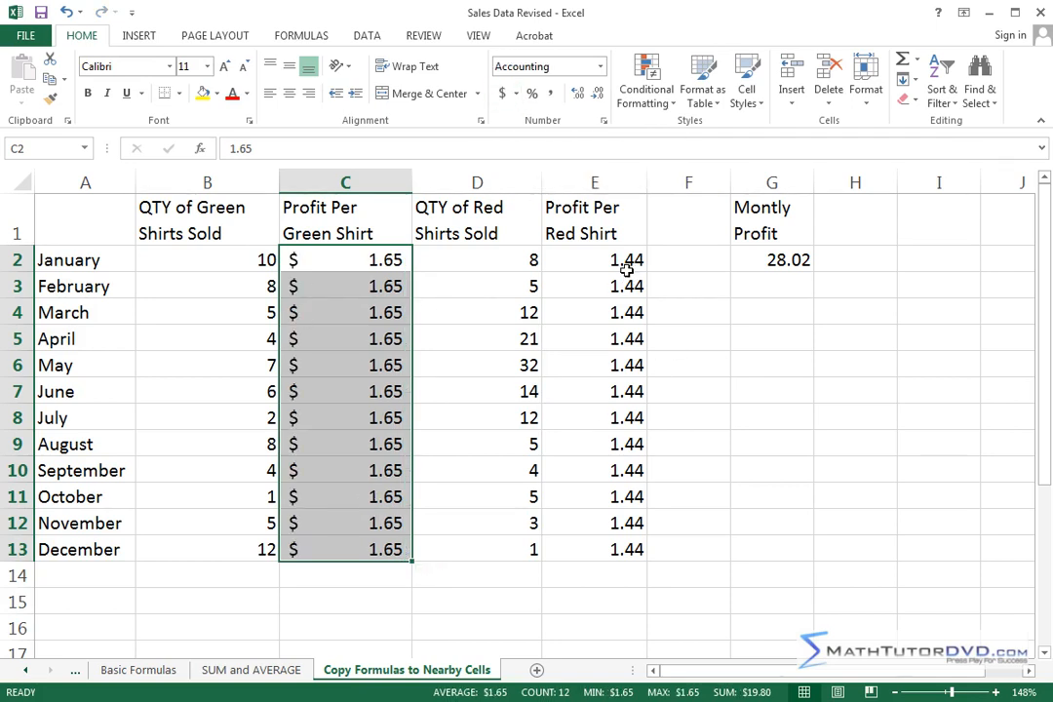
{"action": "left_click_drag", "start_coordinate": [627, 260], "coordinate": [624, 549]}
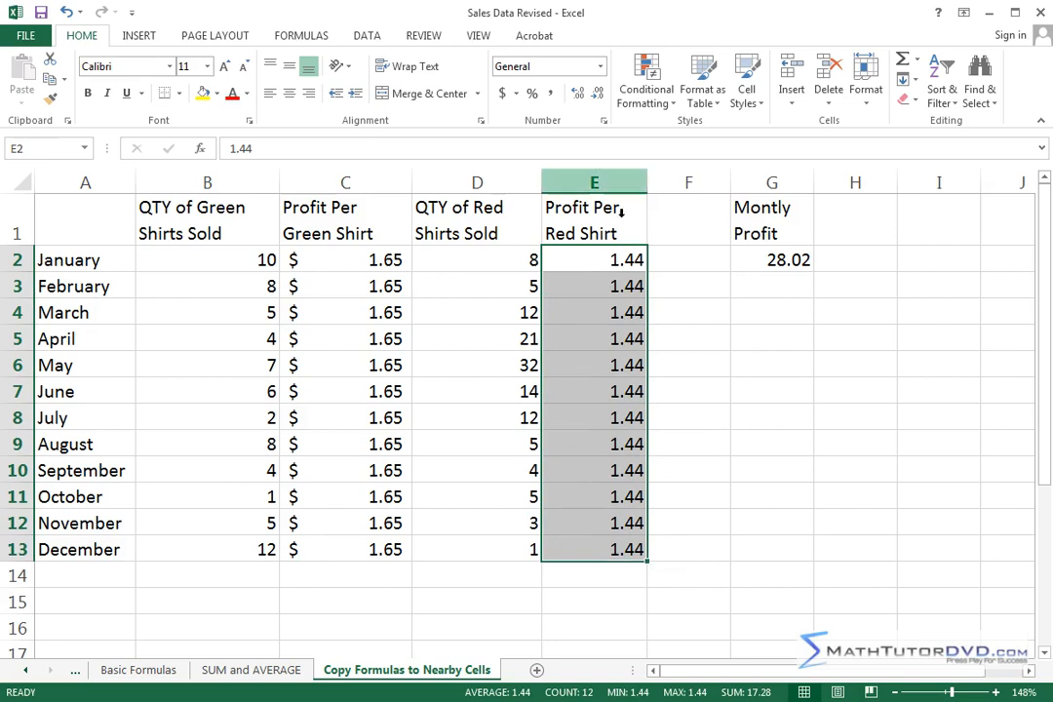
{"action": "left_click", "coordinate": [516, 94]}
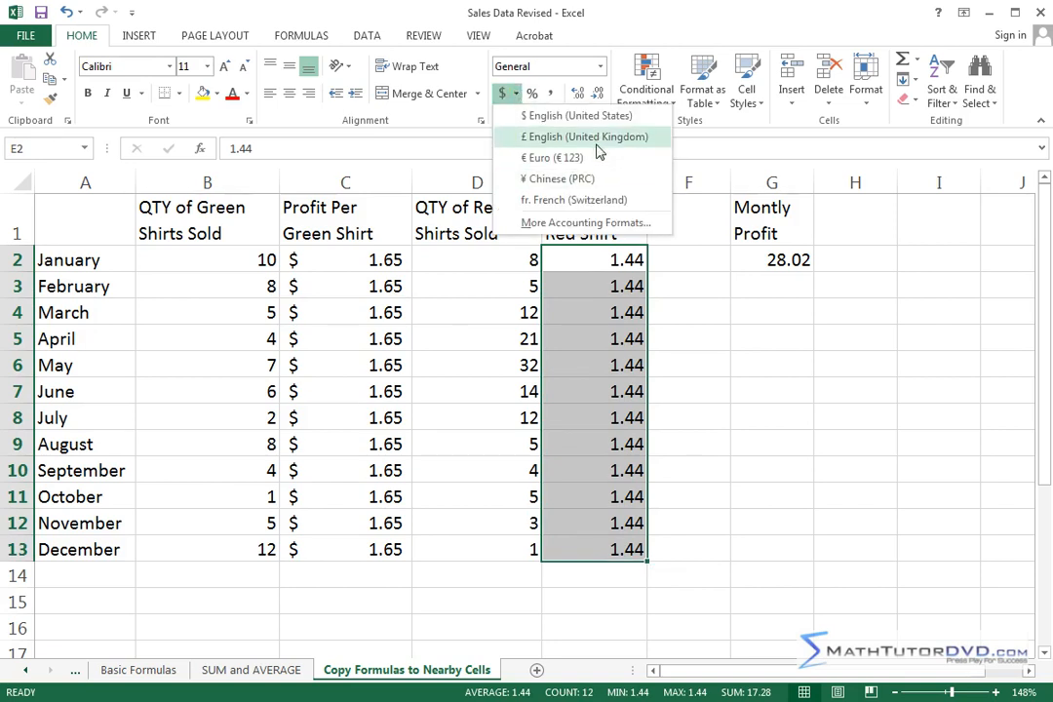
{"action": "left_click", "coordinate": [500, 93]}
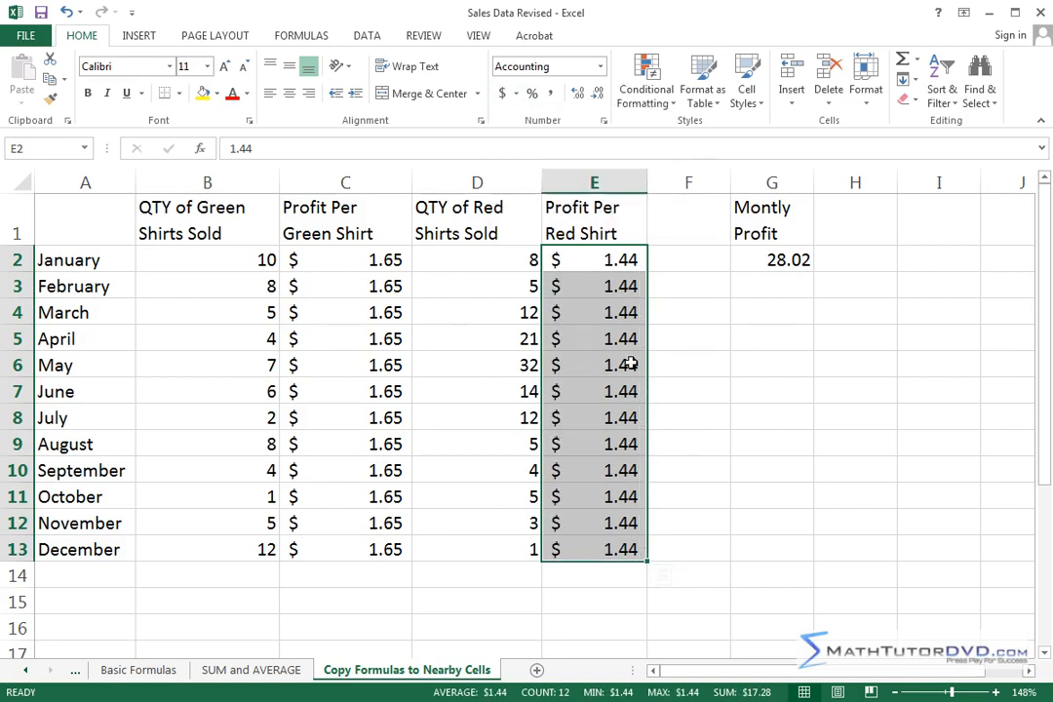
{"action": "left_click_drag", "start_coordinate": [746, 261], "coordinate": [760, 545]}
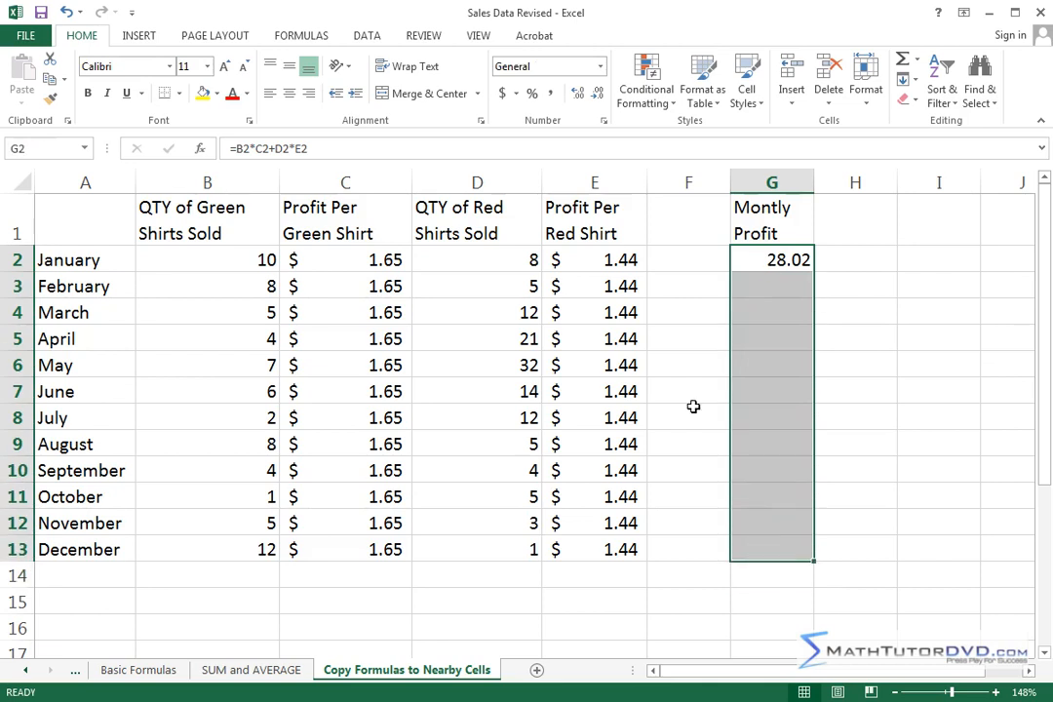
{"action": "left_click", "coordinate": [502, 93]}
{"action": "left_click", "coordinate": [843, 342]}
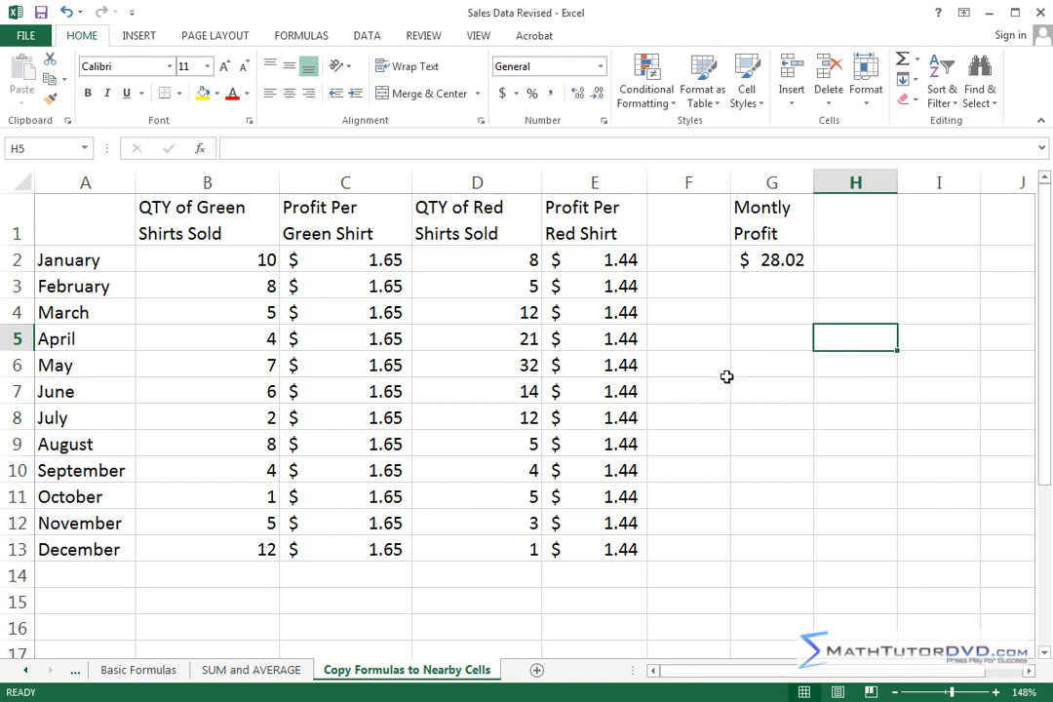
{"action": "left_click", "coordinate": [770, 260]}
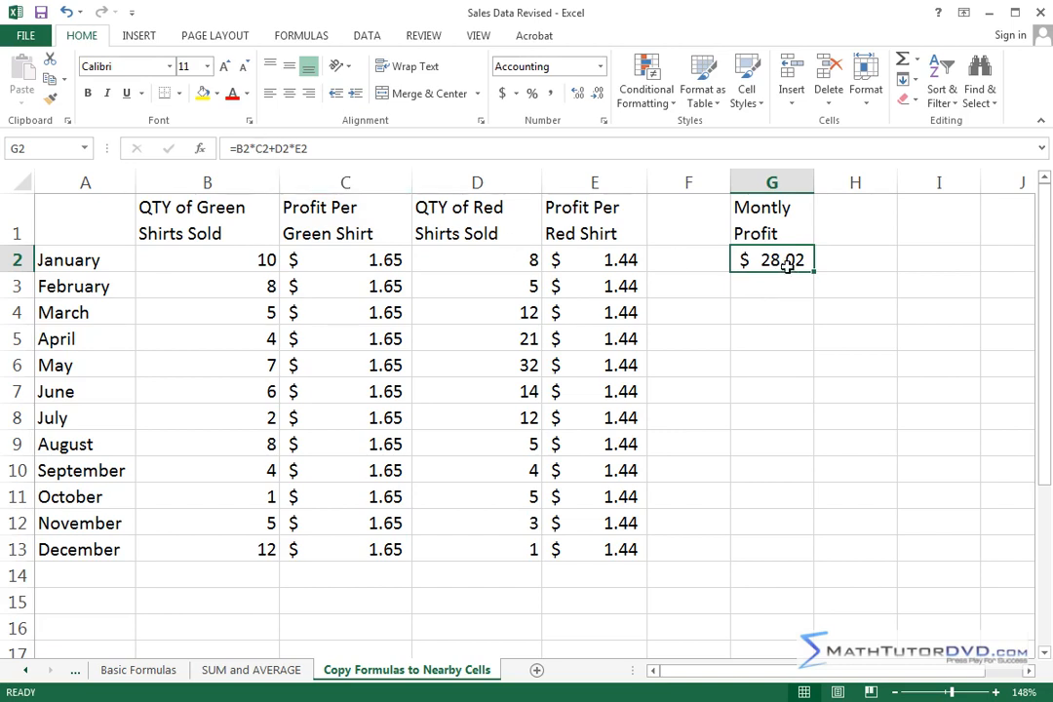
{"action": "left_click", "coordinate": [774, 287]}
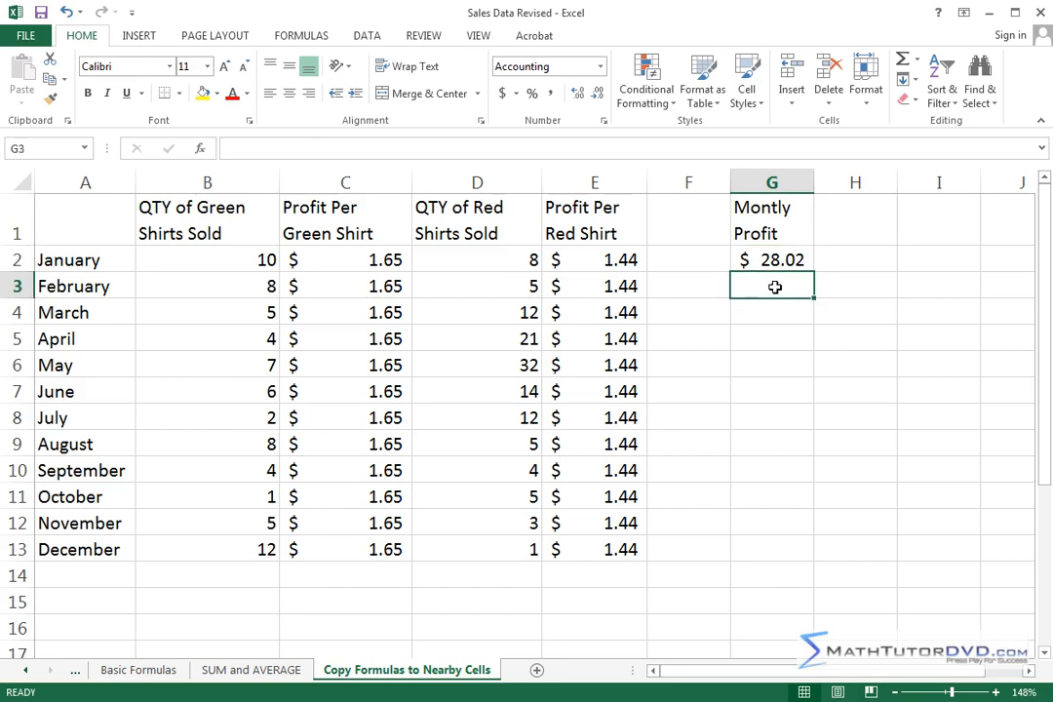
{"action": "type", "text": "="}
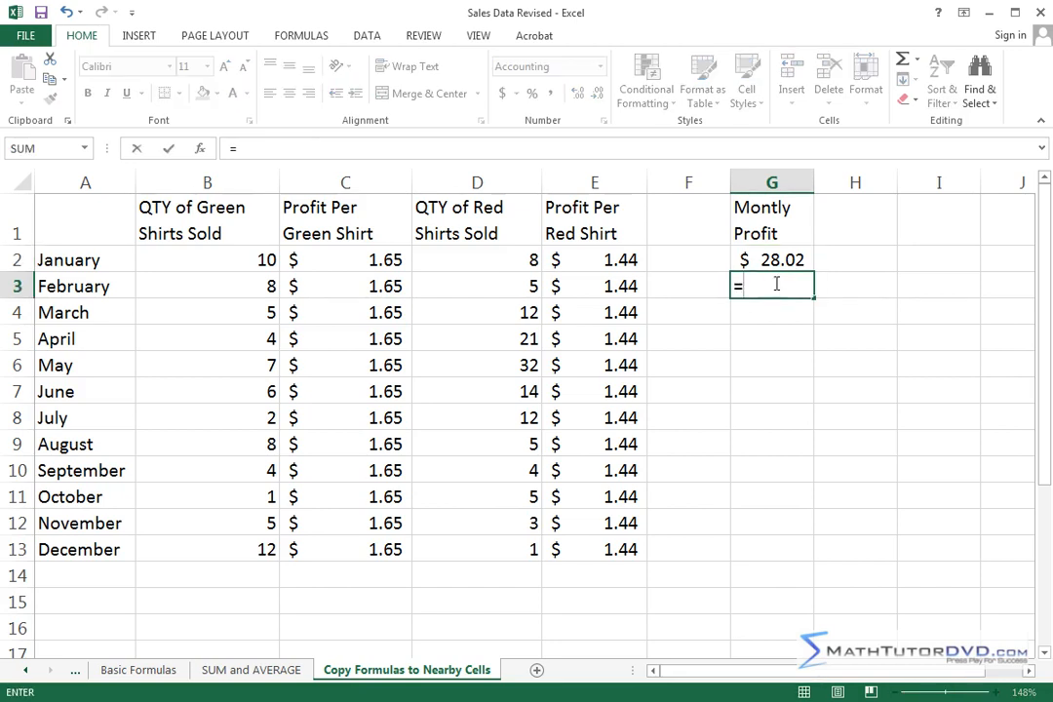
{"action": "key", "text": "Escape"}
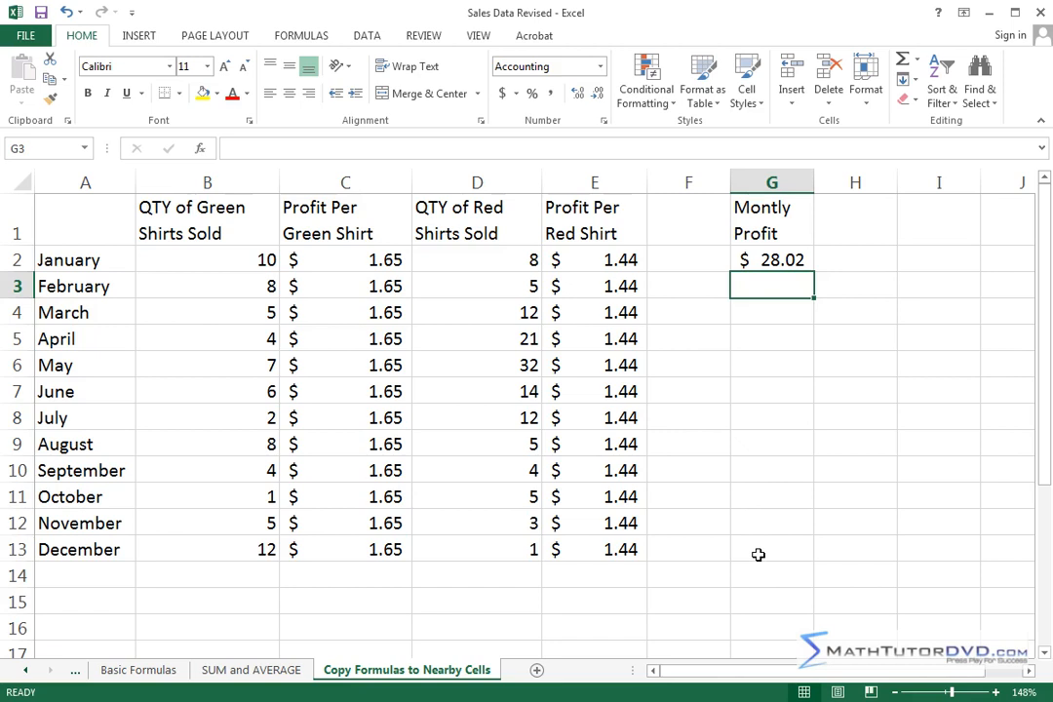
Fill January's profit formula from G2 down into G3 and compare the cell references in the two formulas.
{"action": "left_click", "coordinate": [791, 260]}
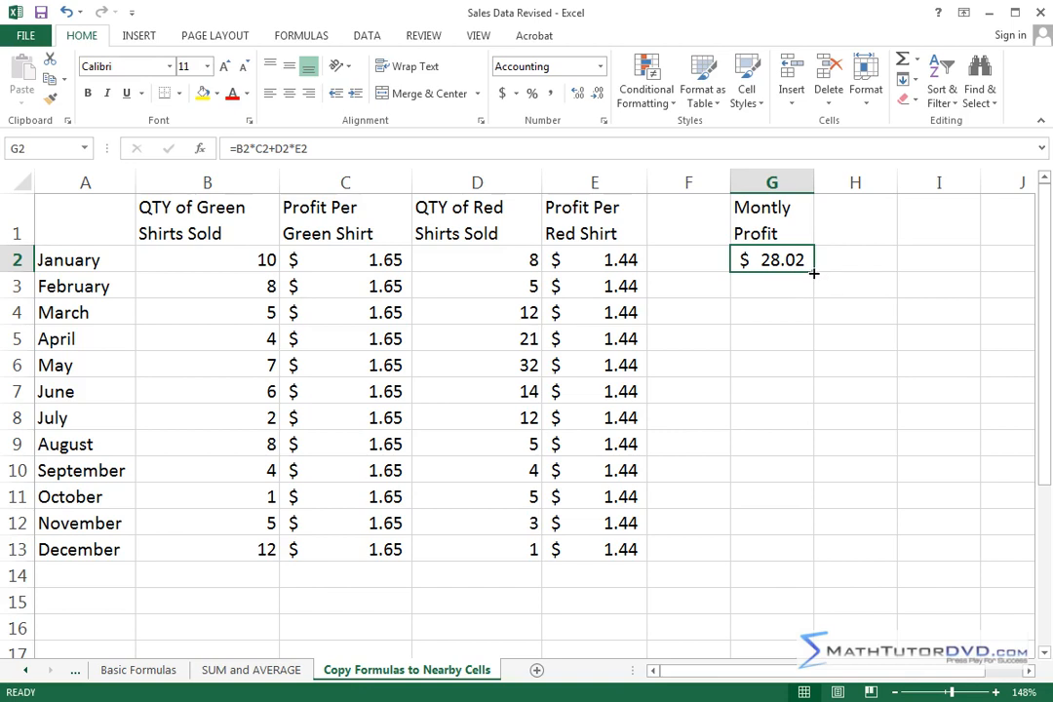
{"action": "left_click_drag", "start_coordinate": [813, 272], "coordinate": [812, 298]}
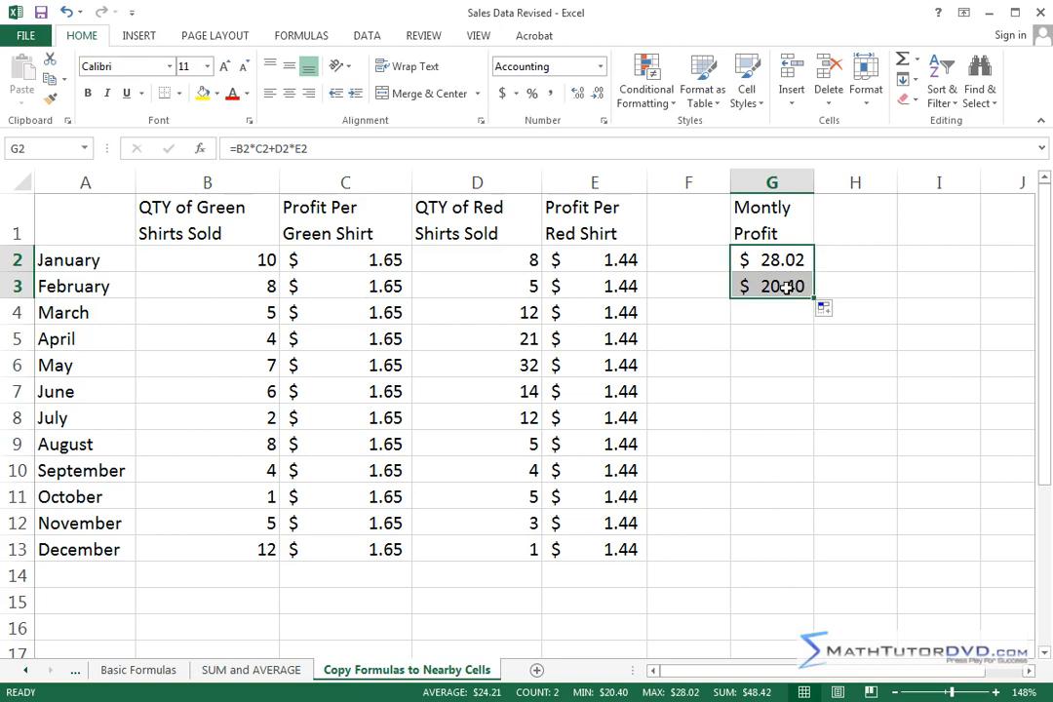
{"action": "left_click", "coordinate": [839, 283]}
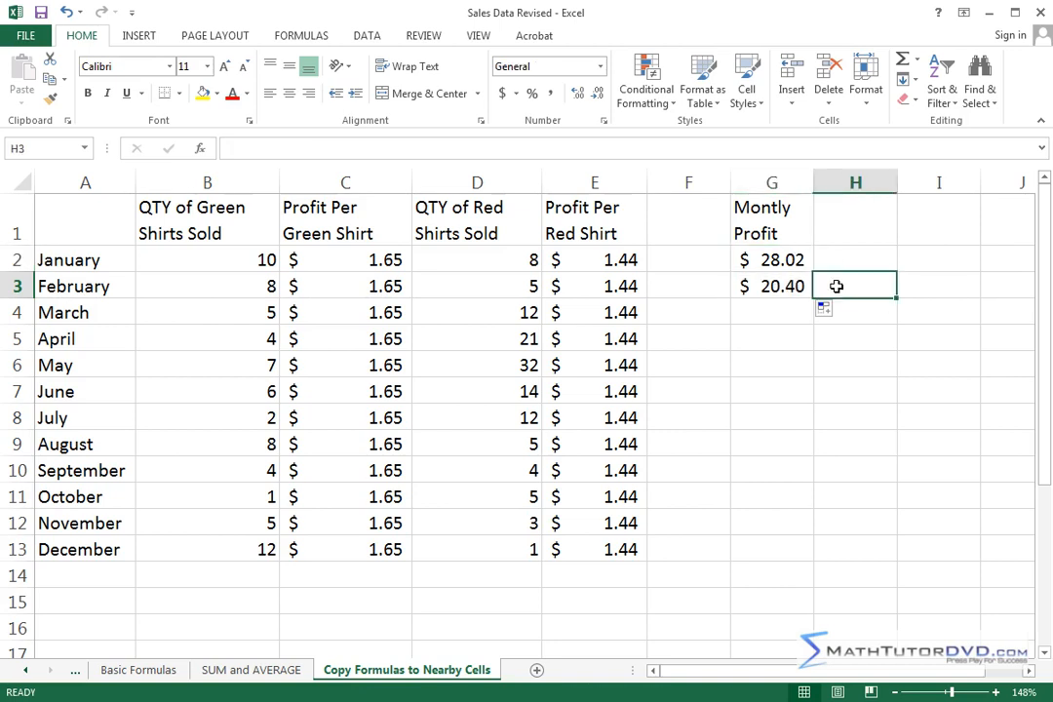
{"action": "left_click", "coordinate": [794, 263]}
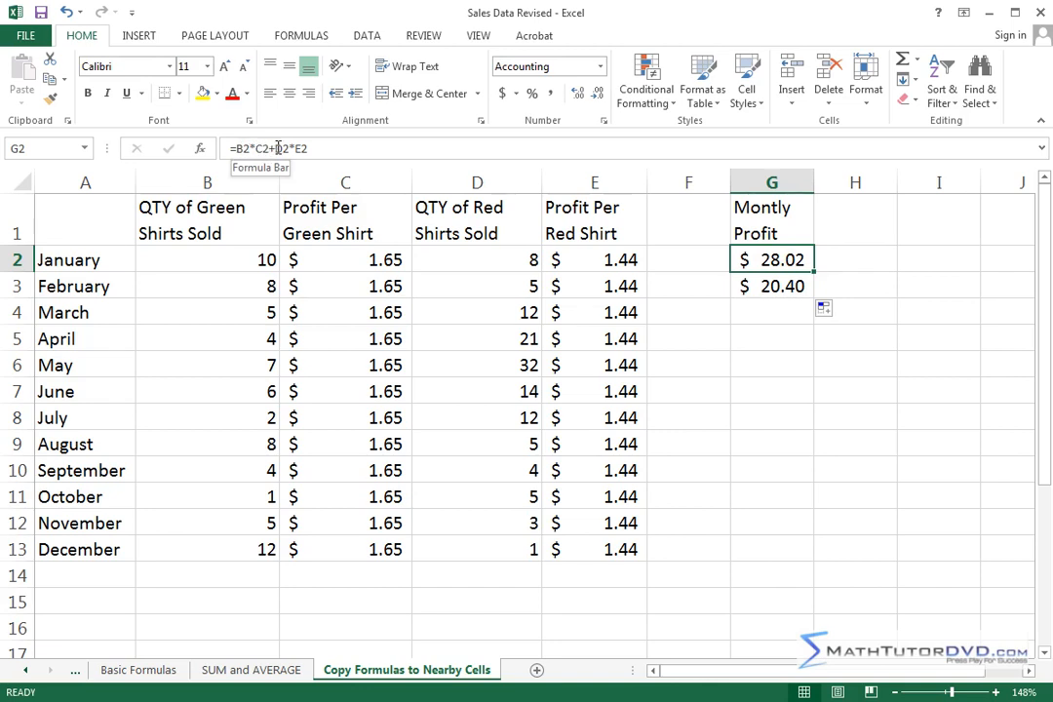
{"action": "left_click", "coordinate": [780, 287]}
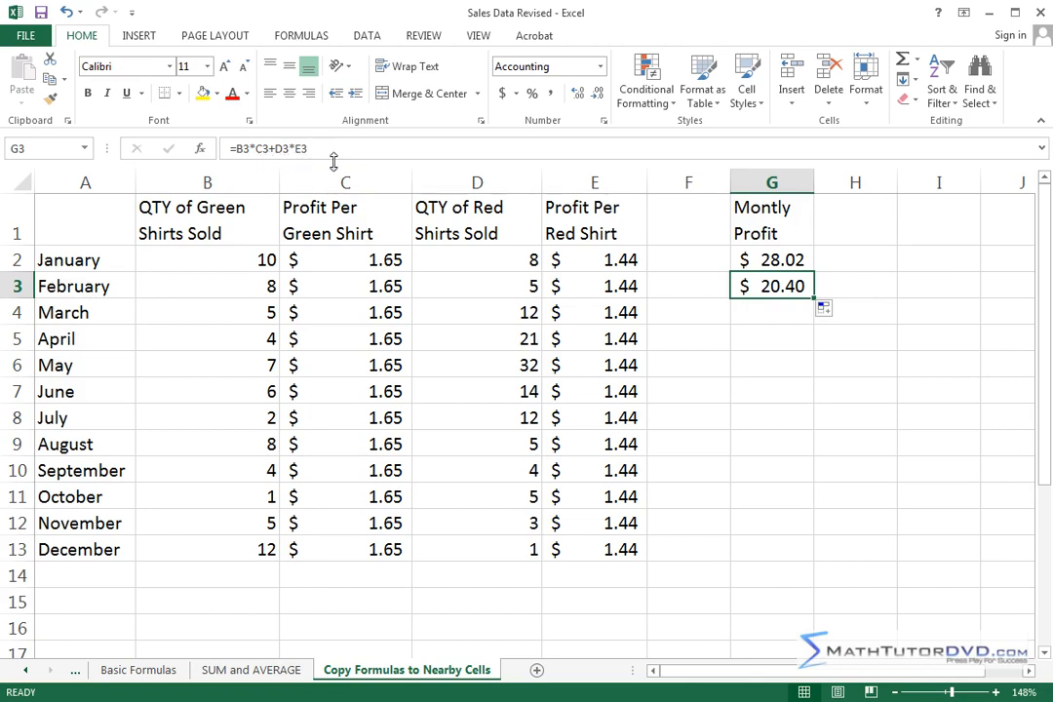
{"action": "left_click", "coordinate": [772, 261]}
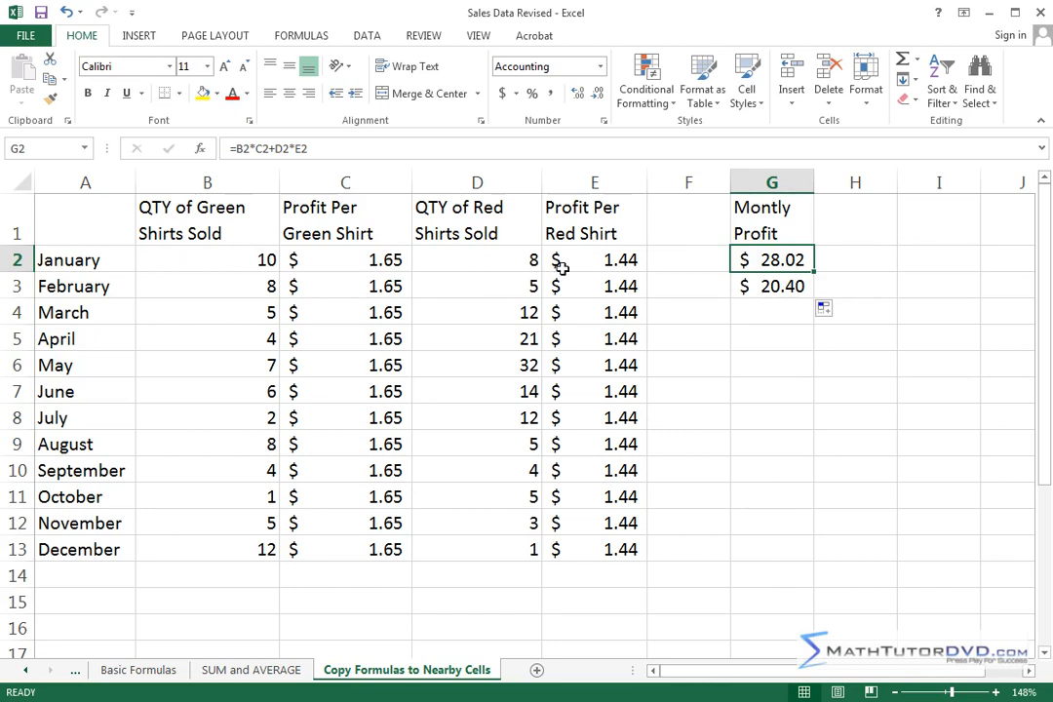
{"action": "left_click", "coordinate": [789, 286]}
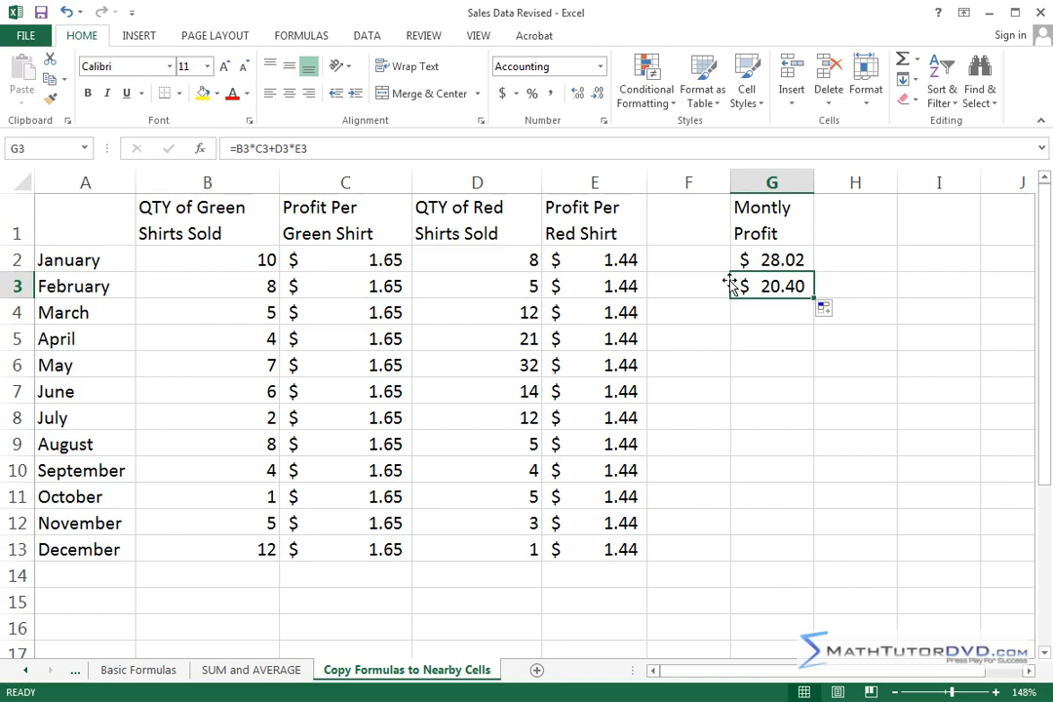
{"action": "left_click", "coordinate": [769, 262]}
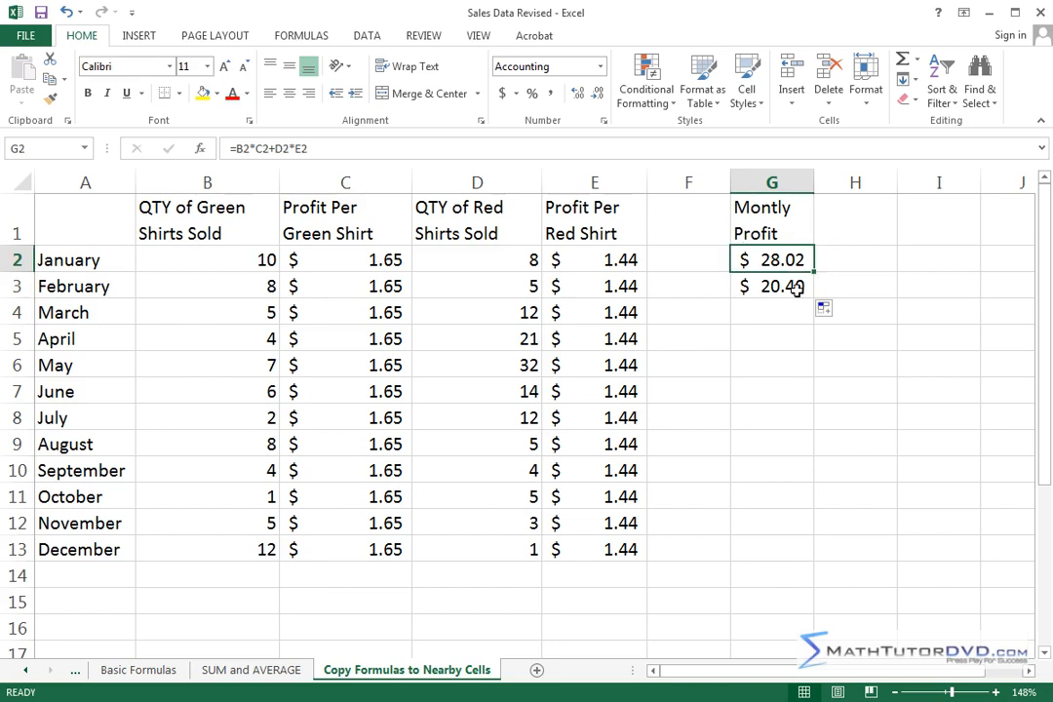
Fill February's profit formula from G3 down through G13 and check the copied formulas for May, September and December.
{"action": "left_click", "coordinate": [797, 288]}
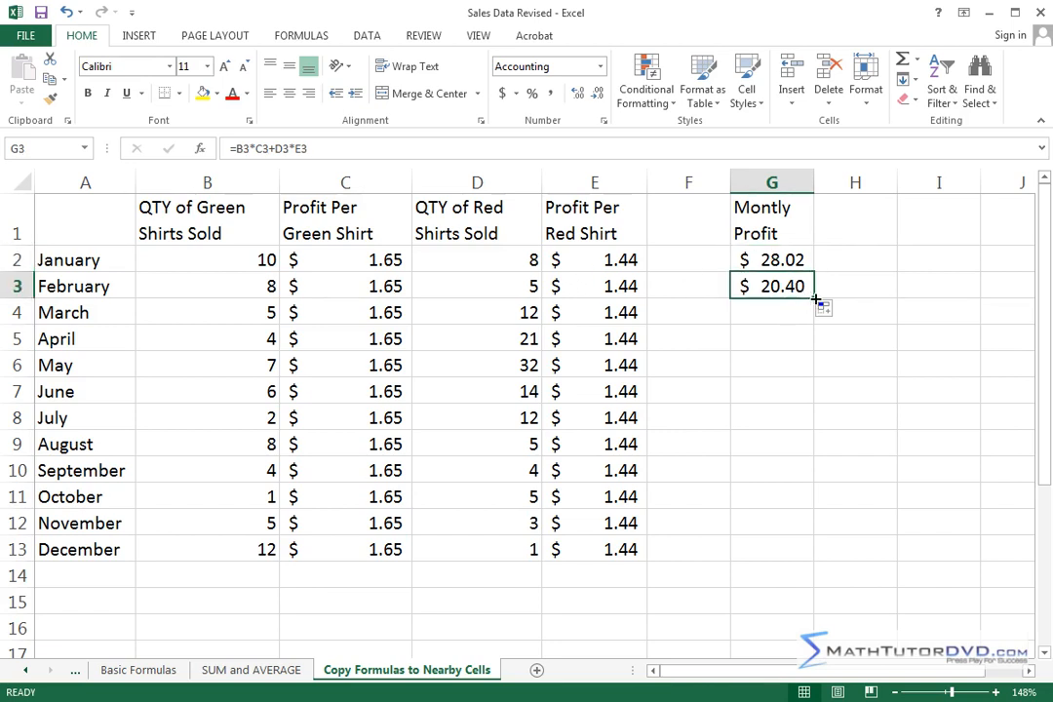
{"action": "left_click_drag", "start_coordinate": [814, 299], "coordinate": [807, 562]}
{"action": "left_click", "coordinate": [864, 369]}
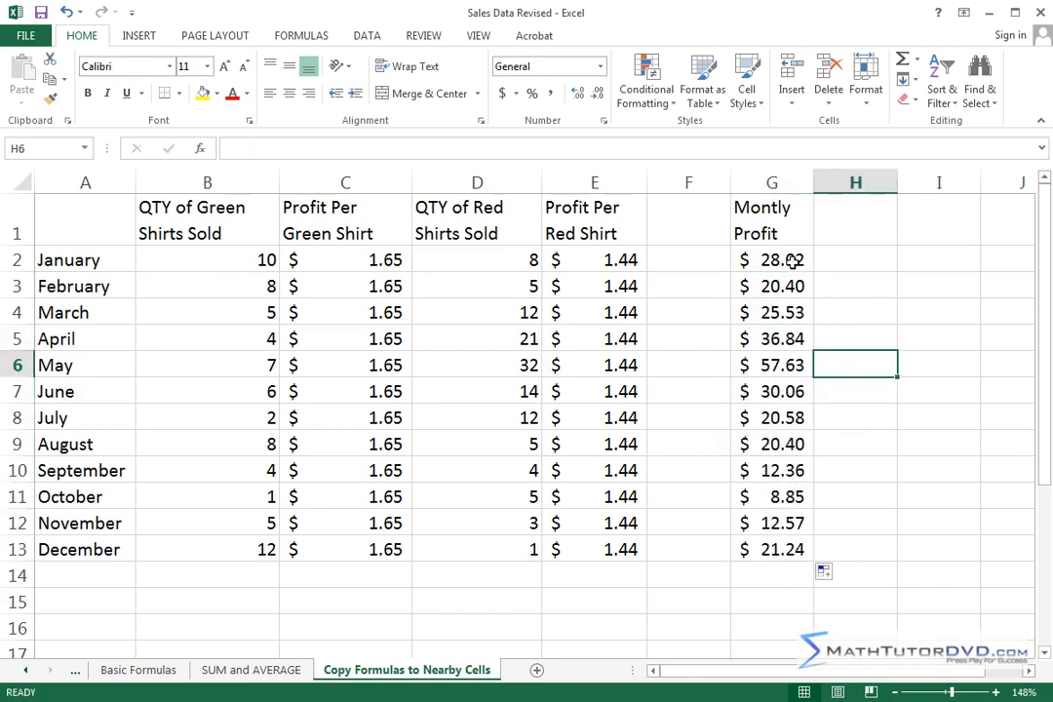
{"action": "left_click", "coordinate": [772, 365]}
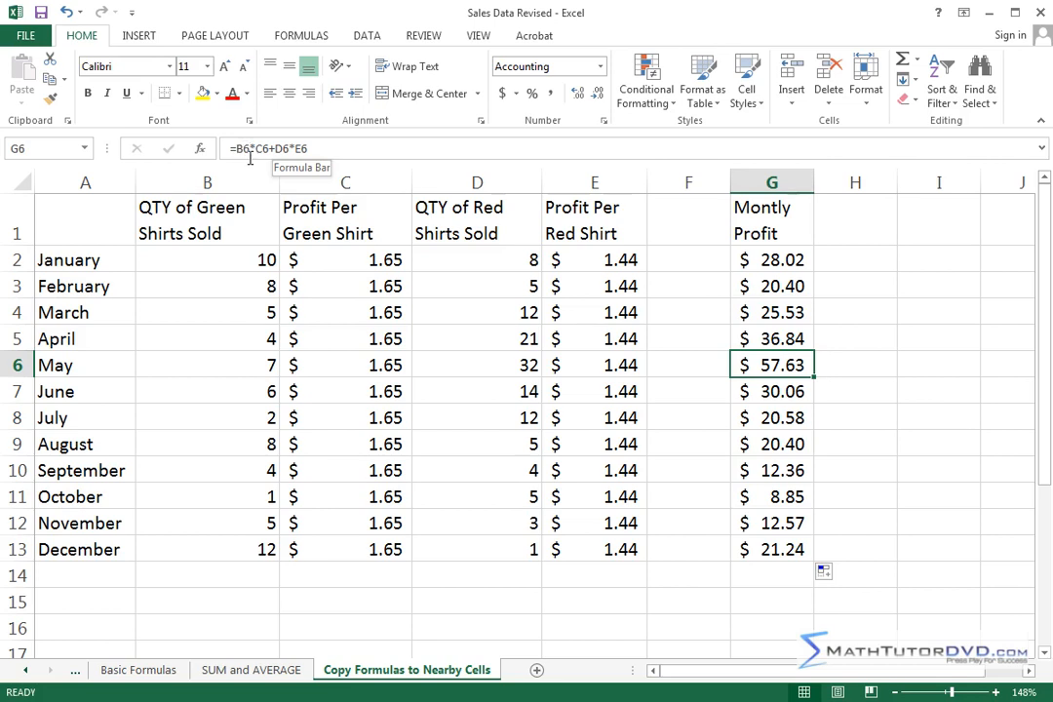
{"action": "left_click", "coordinate": [770, 470]}
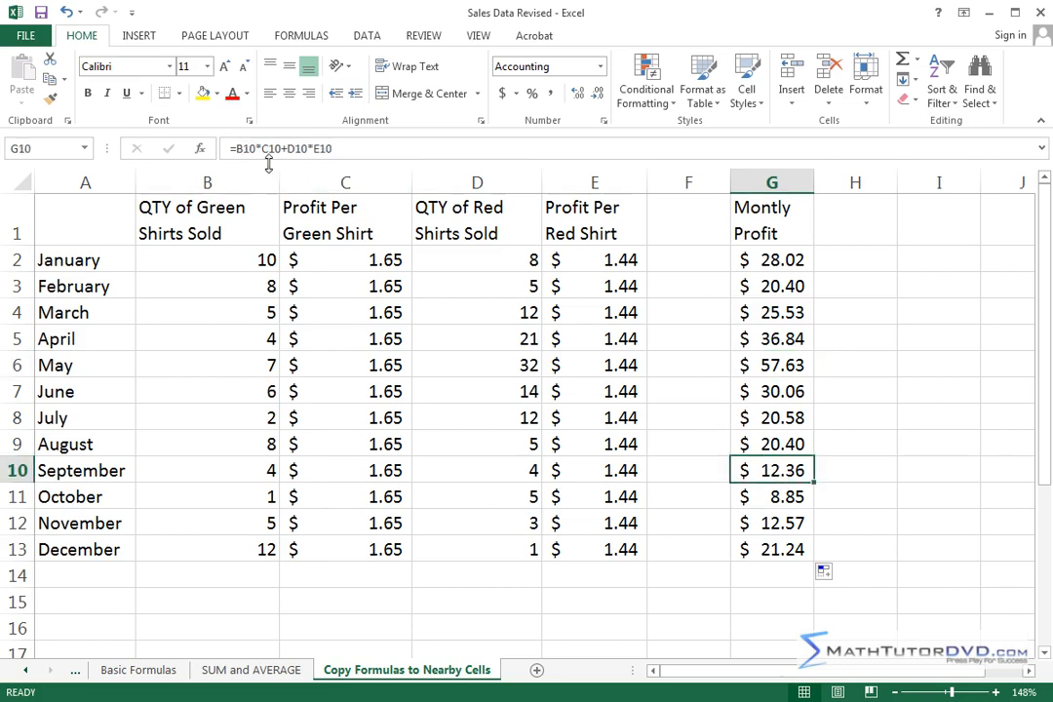
{"action": "left_click", "coordinate": [790, 547]}
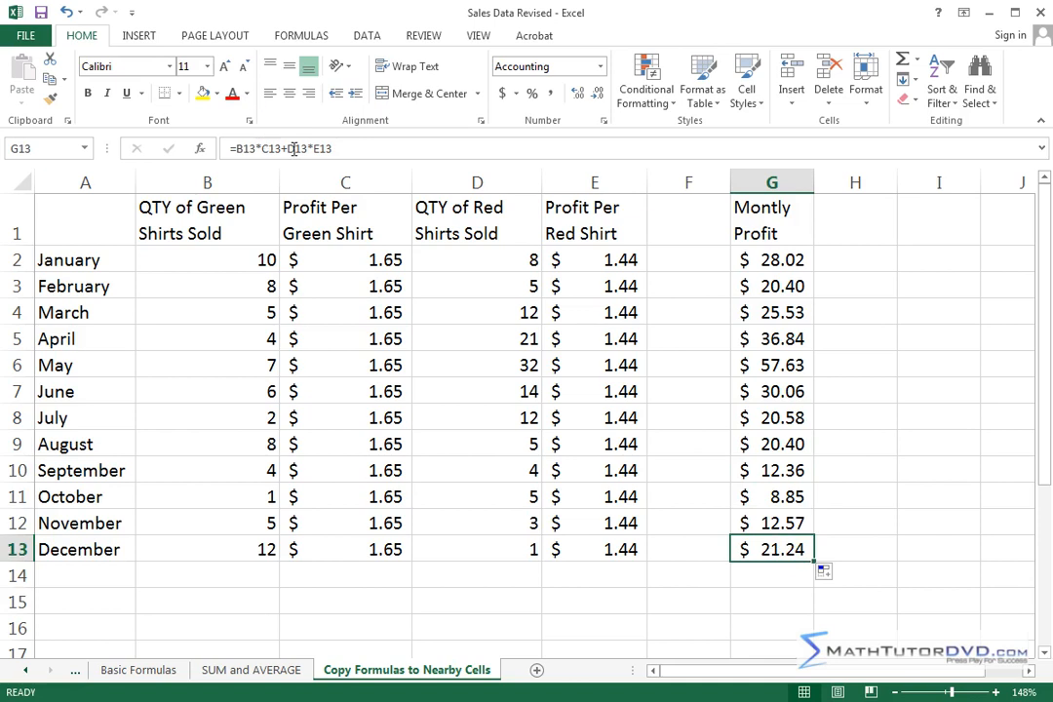
{"action": "left_click", "coordinate": [882, 406]}
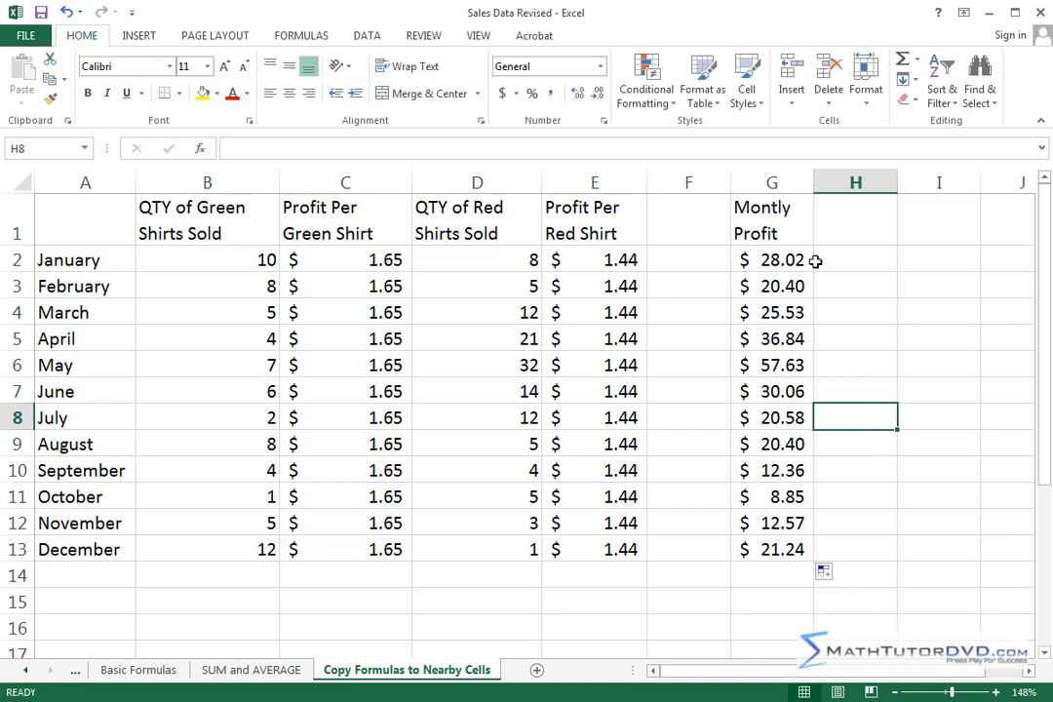
Clear the February to December profit formulas from G3:G13.
{"action": "left_click", "coordinate": [780, 258]}
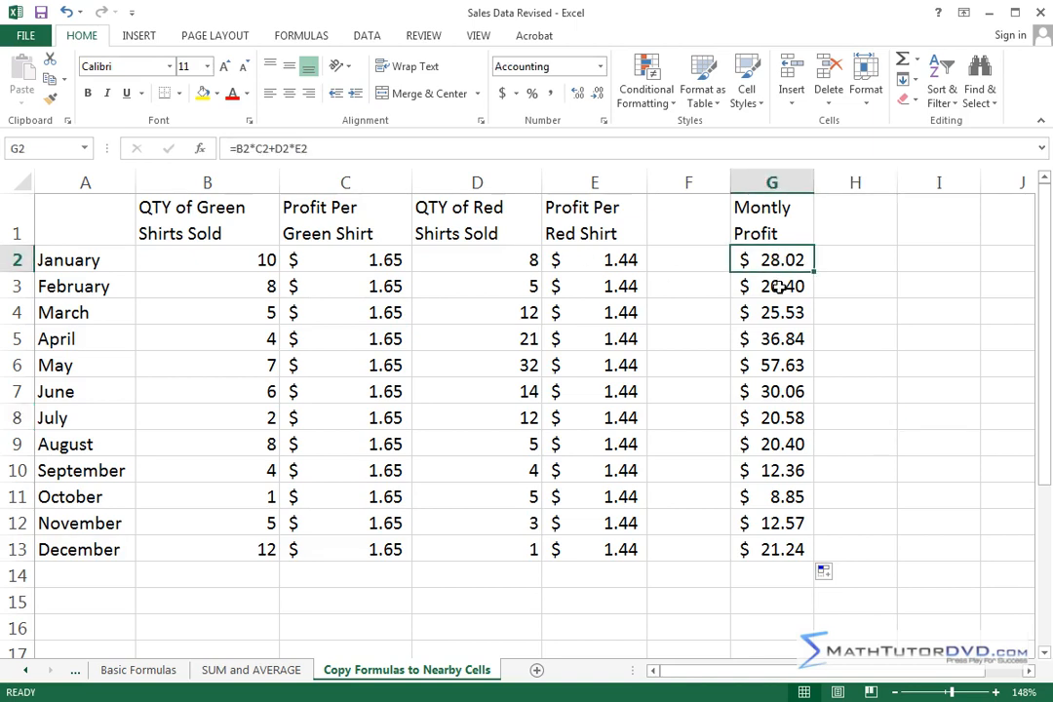
{"action": "left_click", "coordinate": [777, 284]}
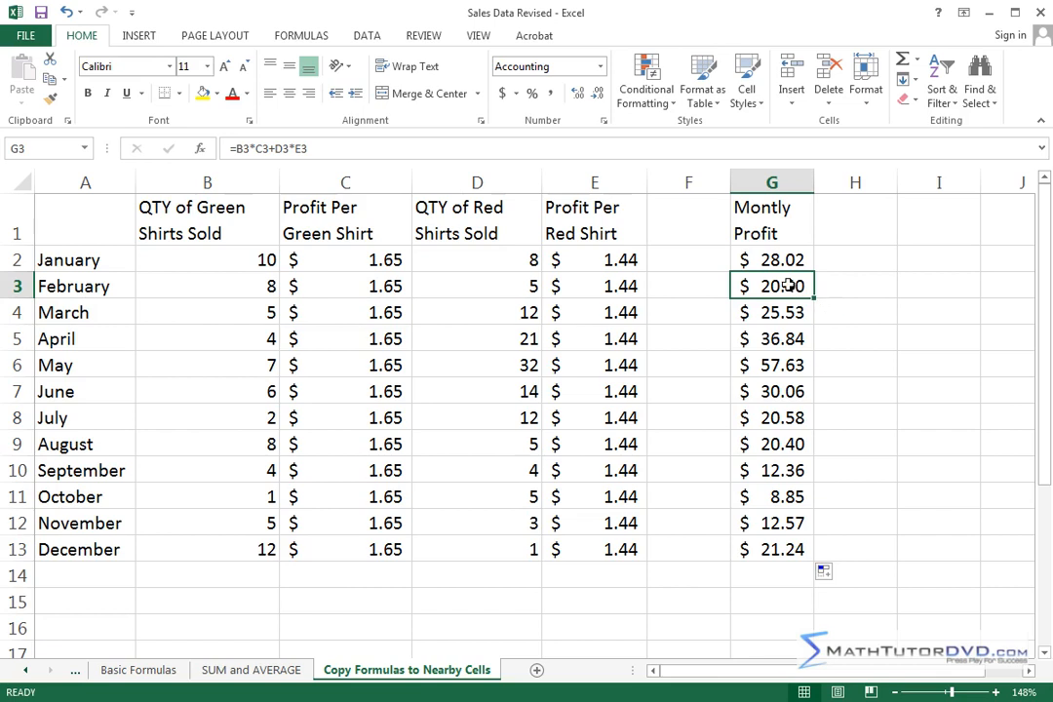
{"action": "left_click_drag", "start_coordinate": [797, 287], "coordinate": [784, 550]}
{"action": "key", "text": "Delete"}
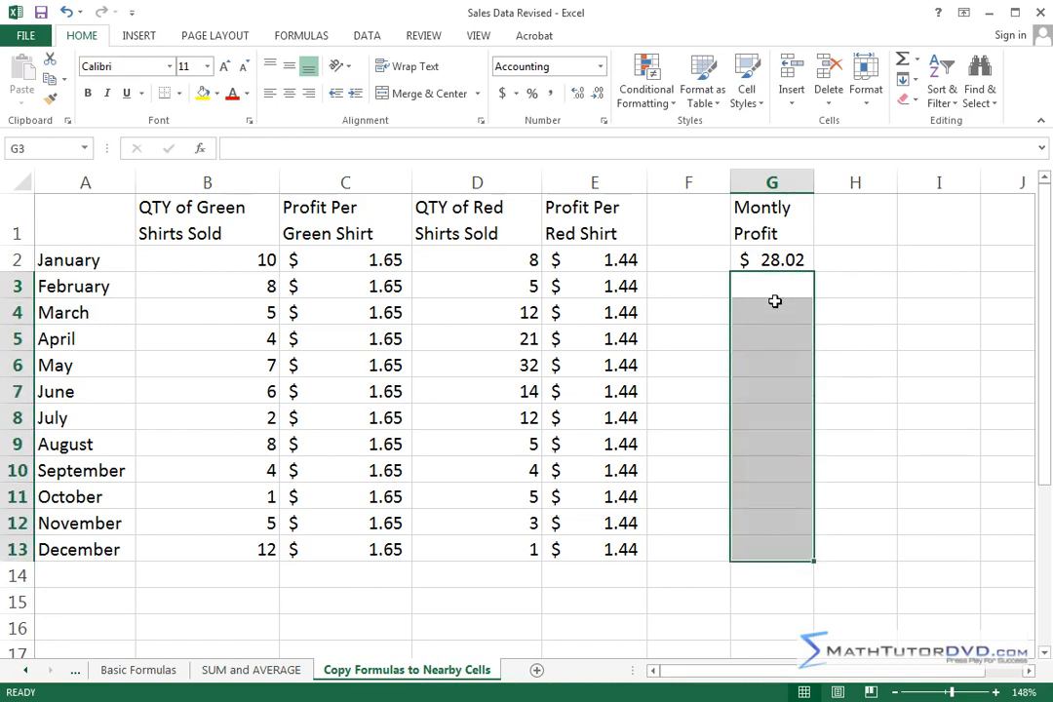
Copy January's profit formula in G2, paste it into G3 with the standard Paste option, and inspect its cell references.
{"action": "left_click", "coordinate": [741, 286]}
{"action": "left_click", "coordinate": [736, 263]}
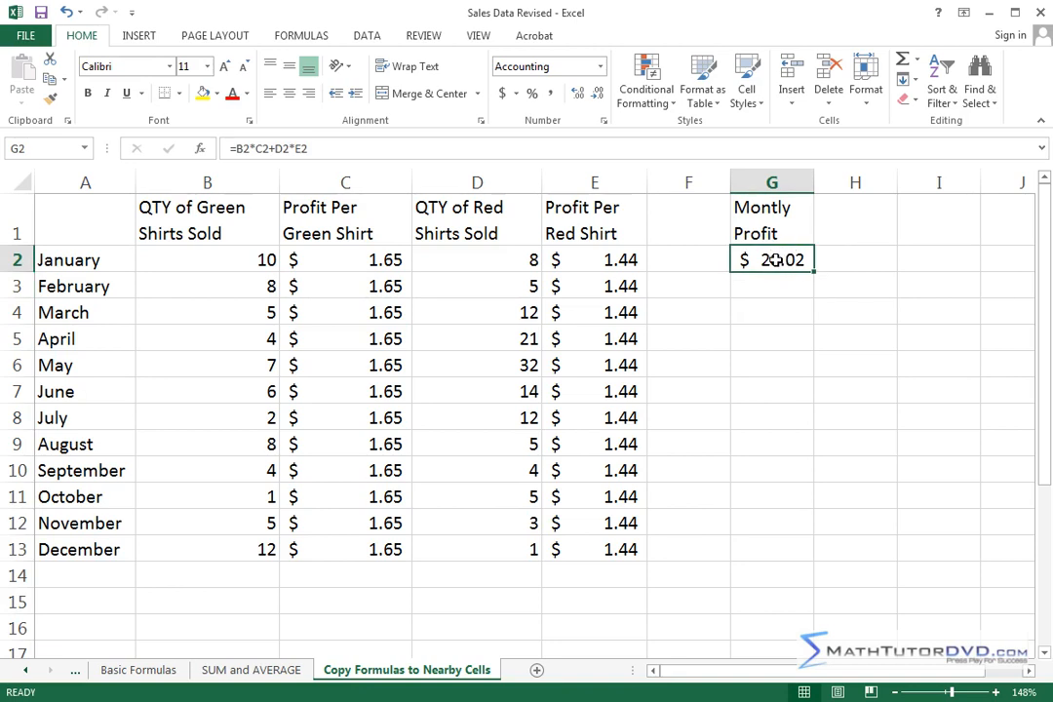
{"action": "right_click", "coordinate": [776, 263]}
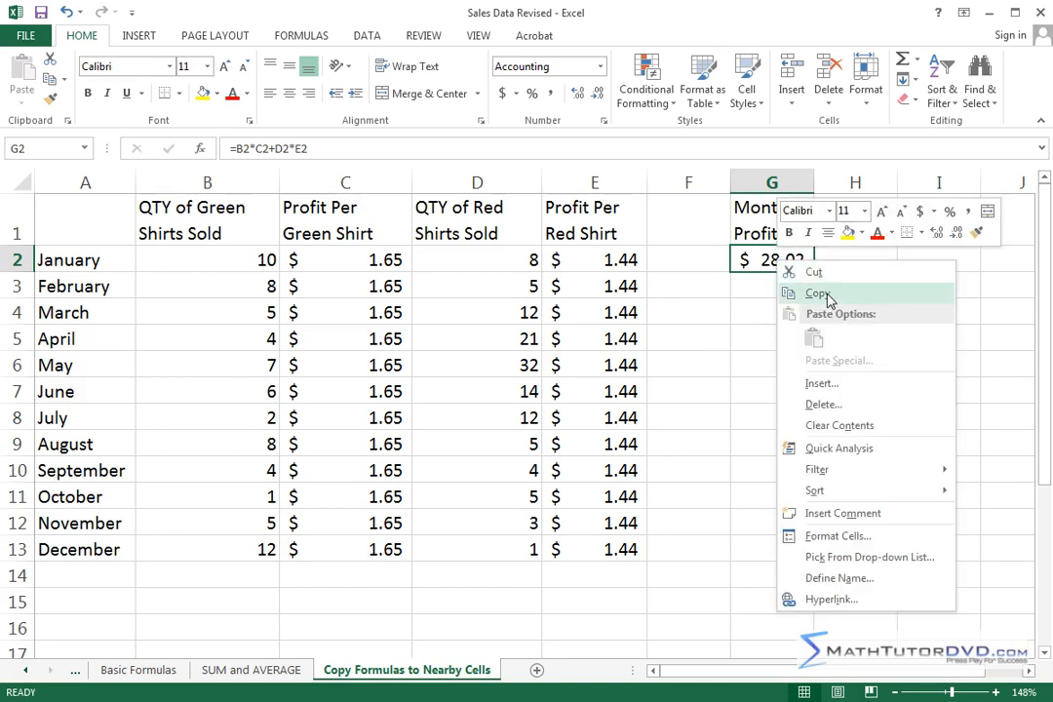
{"action": "left_click", "coordinate": [817, 293]}
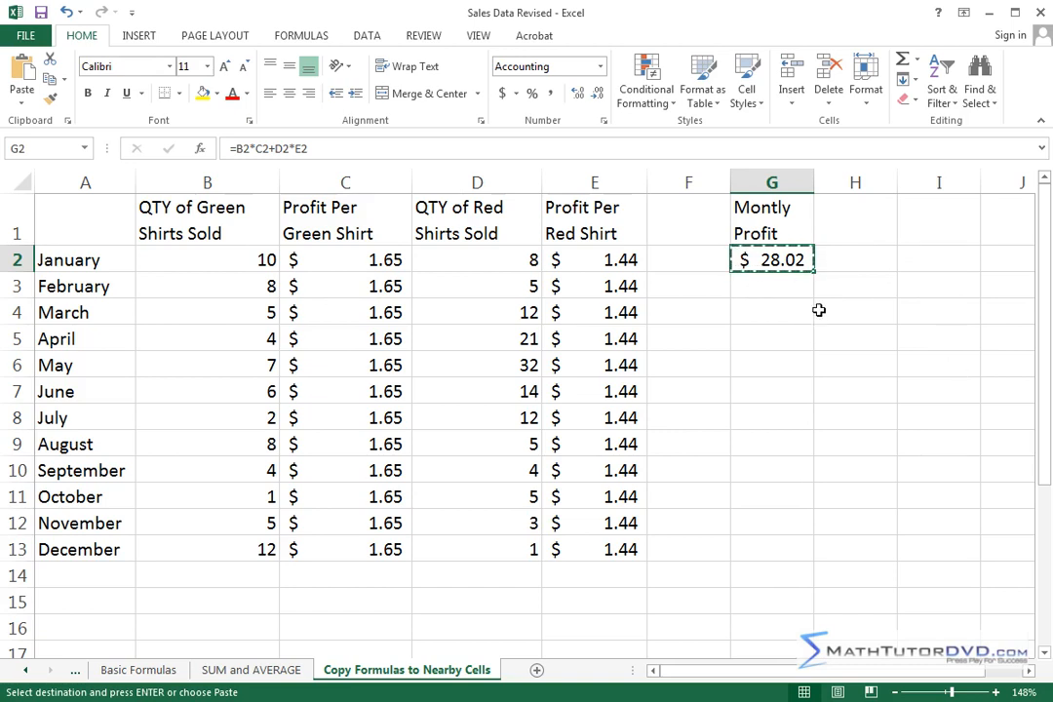
{"action": "left_click", "coordinate": [790, 286]}
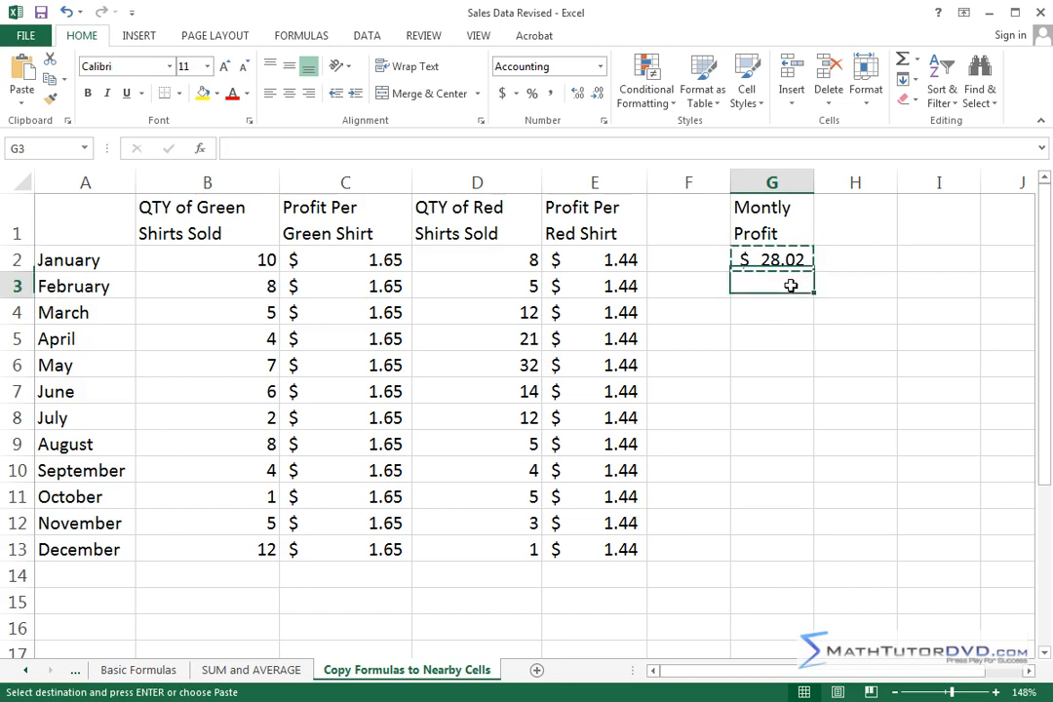
{"action": "right_click", "coordinate": [788, 285]}
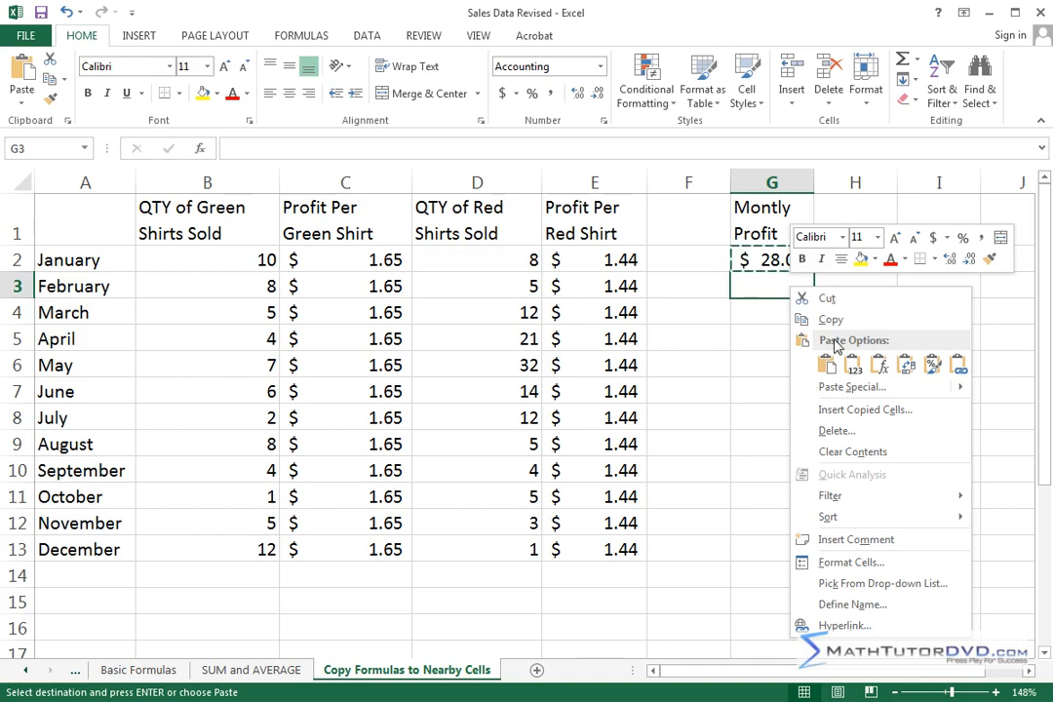
{"action": "left_click", "coordinate": [826, 366]}
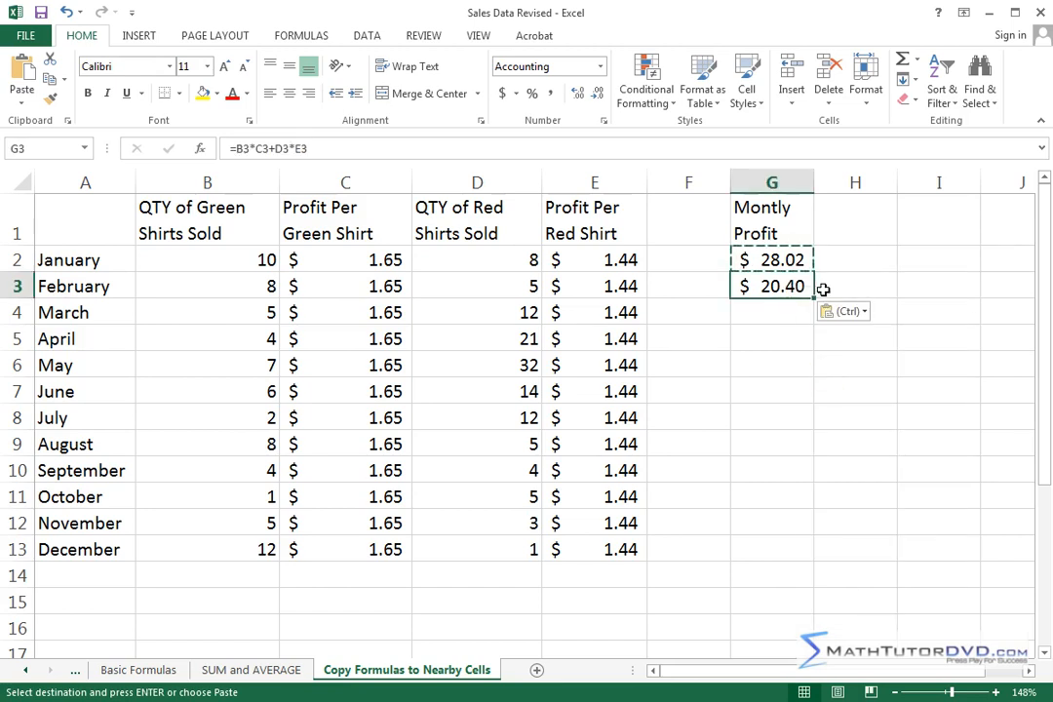
{"action": "double_click", "coordinate": [788, 288]}
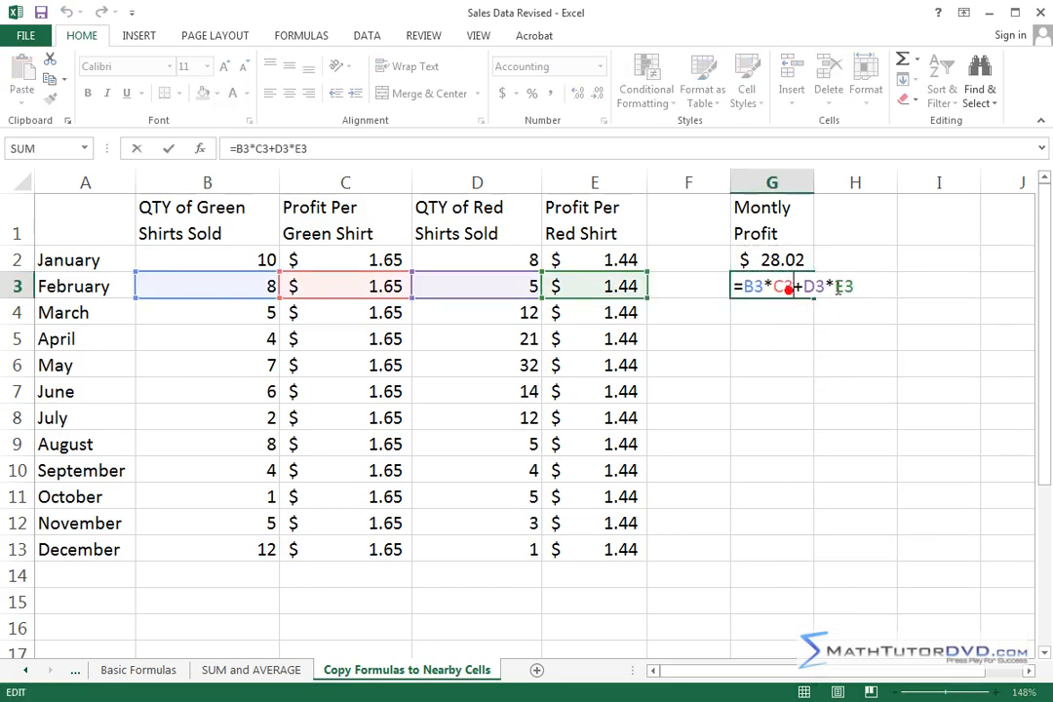
{"action": "key", "text": "Return"}
Clear G3 and paste the copied G2 profit into it with the Values paste option.
{"action": "left_click", "coordinate": [788, 289]}
{"action": "key", "text": "Delete"}
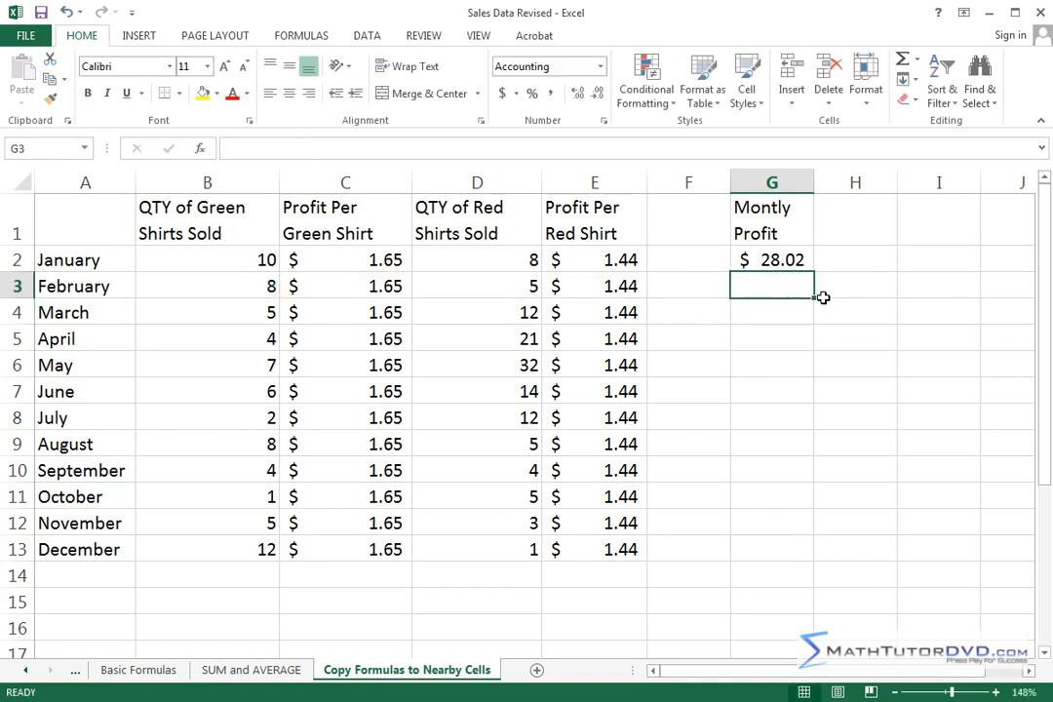
{"action": "right_click", "coordinate": [778, 286]}
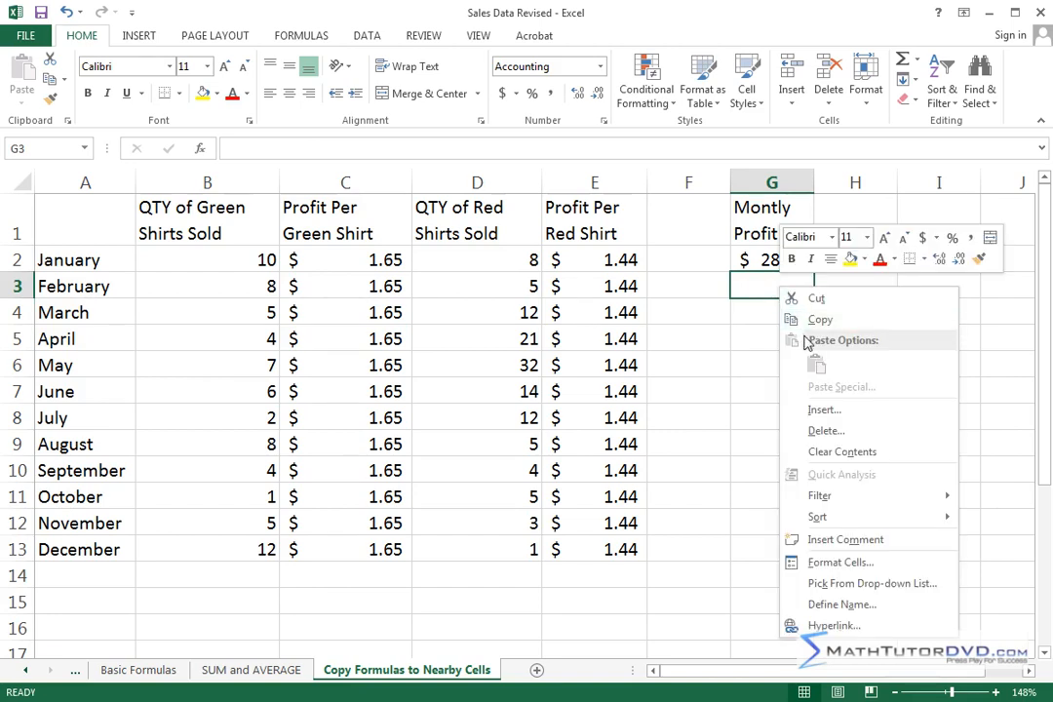
{"action": "left_click", "coordinate": [767, 258]}
{"action": "right_click", "coordinate": [767, 258]}
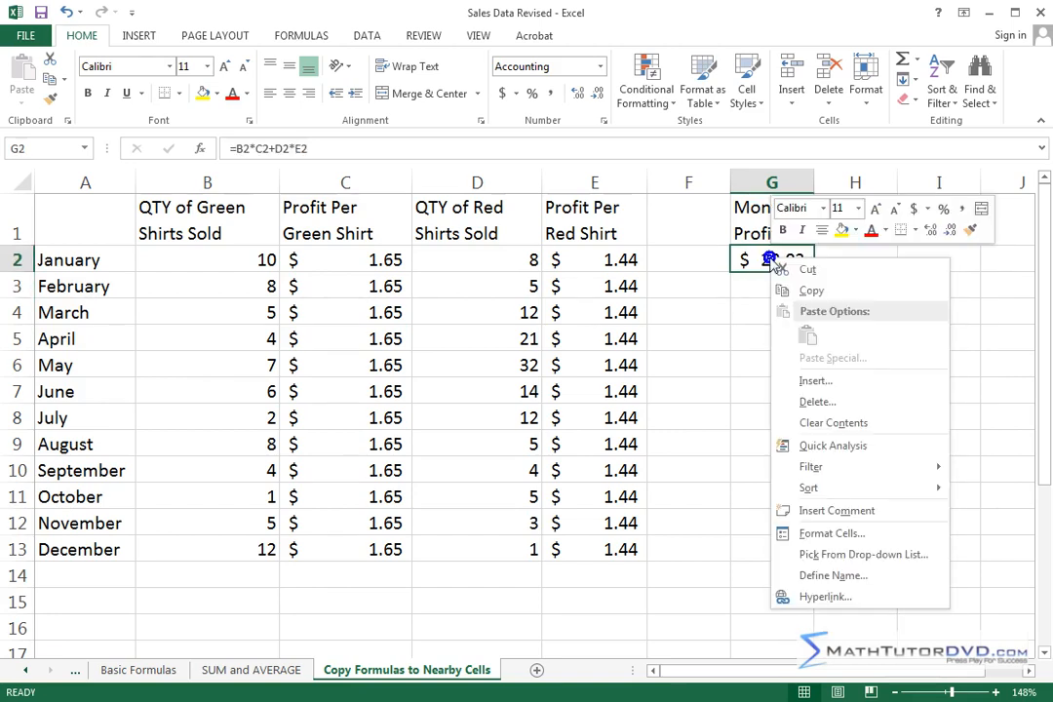
{"action": "left_click", "coordinate": [802, 286]}
{"action": "left_click", "coordinate": [779, 287]}
{"action": "right_click", "coordinate": [775, 289]}
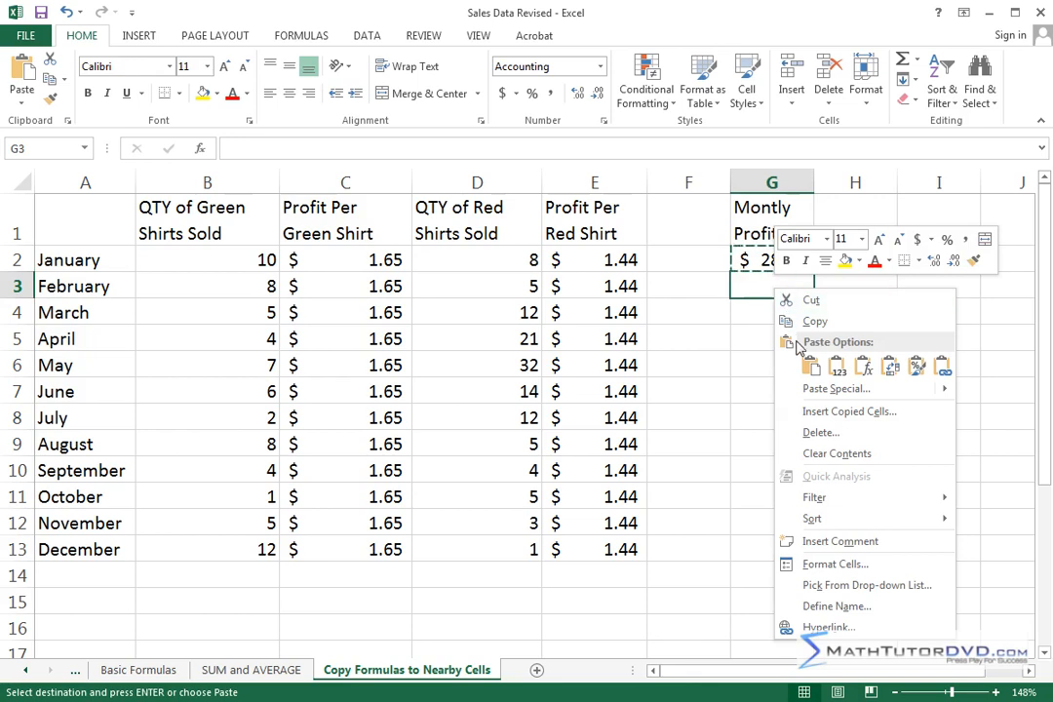
{"action": "left_click", "coordinate": [809, 366]}
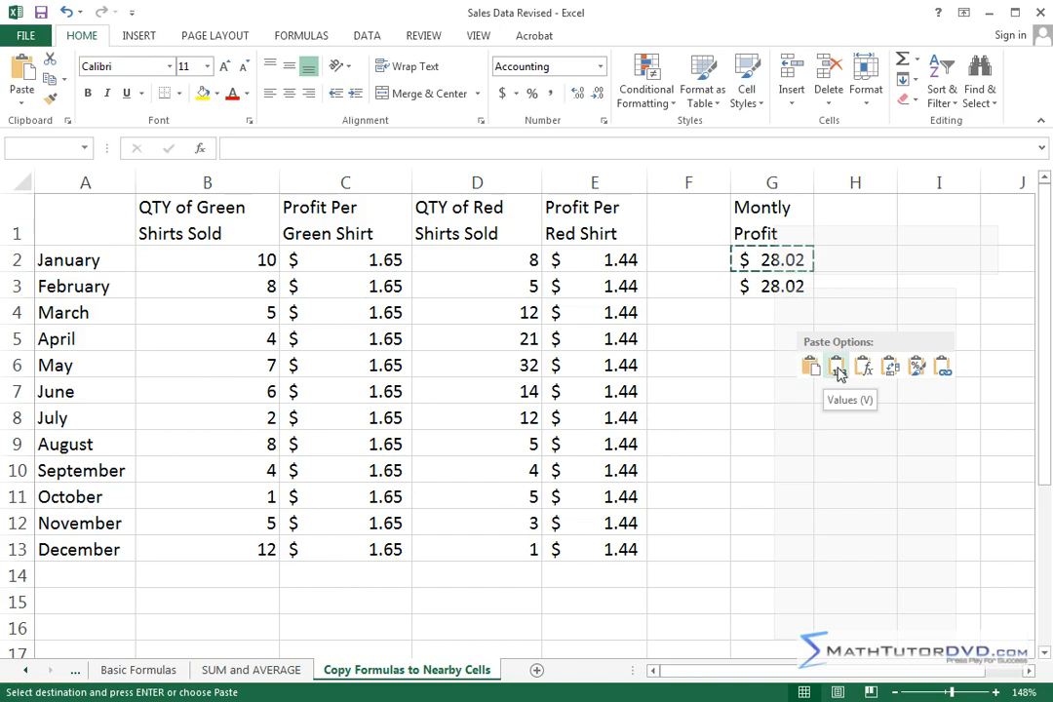
{"action": "left_click", "coordinate": [837, 368]}
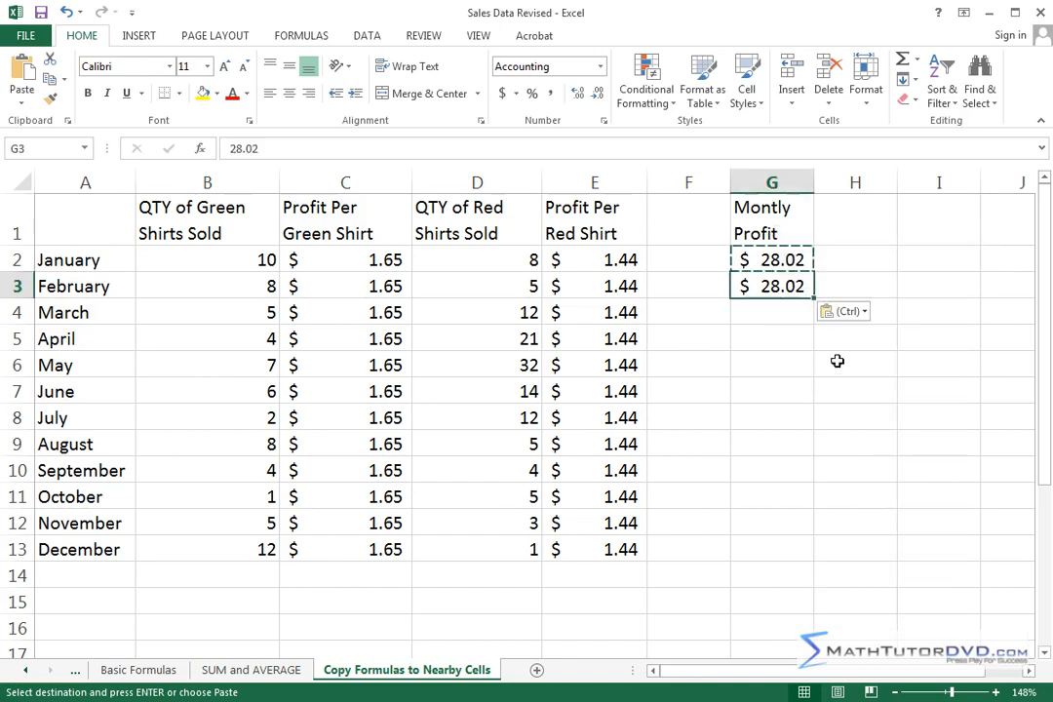
Check whether G3 holds a formula or a fixed number.
{"action": "left_click", "coordinate": [783, 359]}
{"action": "double_click", "coordinate": [783, 291]}
{"action": "left_click", "coordinate": [791, 312]}
{"action": "left_click", "coordinate": [786, 288]}
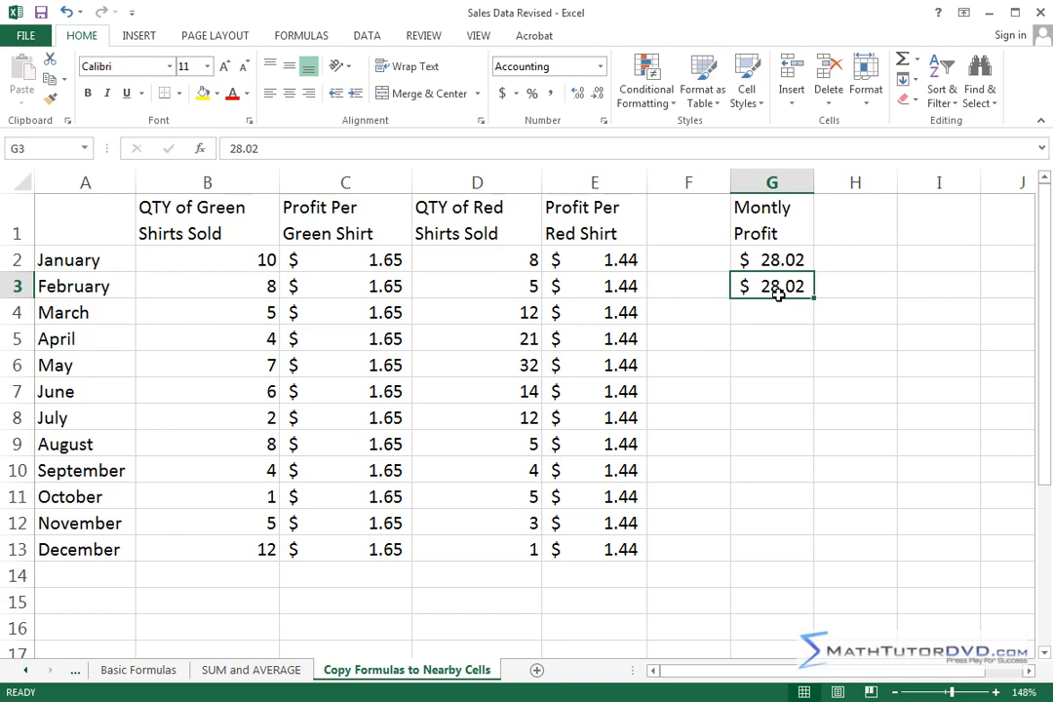
Compare the contents of G2 and G3, and clear the pasted value from G3.
{"action": "left_click", "coordinate": [772, 260]}
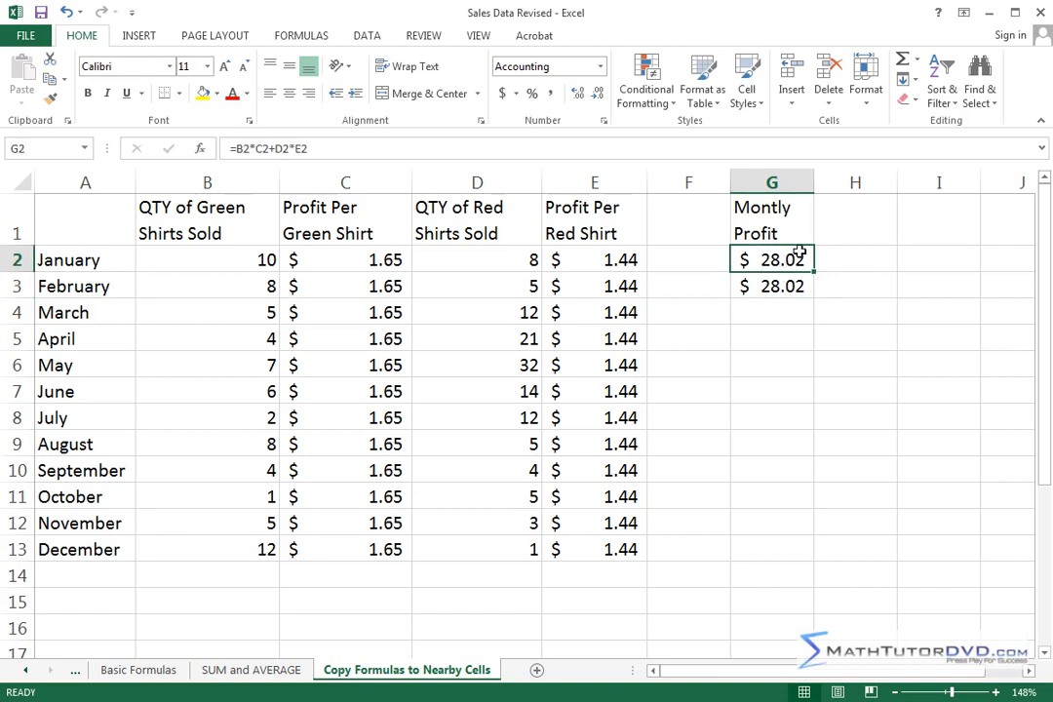
{"action": "left_click", "coordinate": [797, 286]}
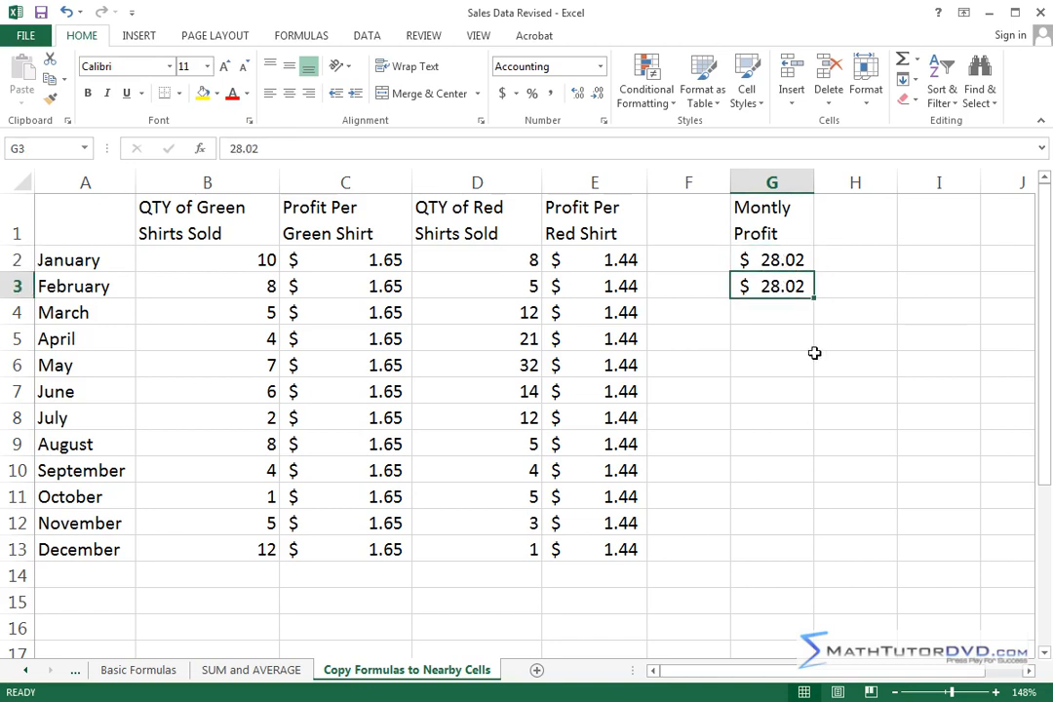
{"action": "left_click", "coordinate": [785, 258]}
{"action": "left_click", "coordinate": [783, 286]}
{"action": "left_click", "coordinate": [785, 286]}
{"action": "key", "text": "Delete"}
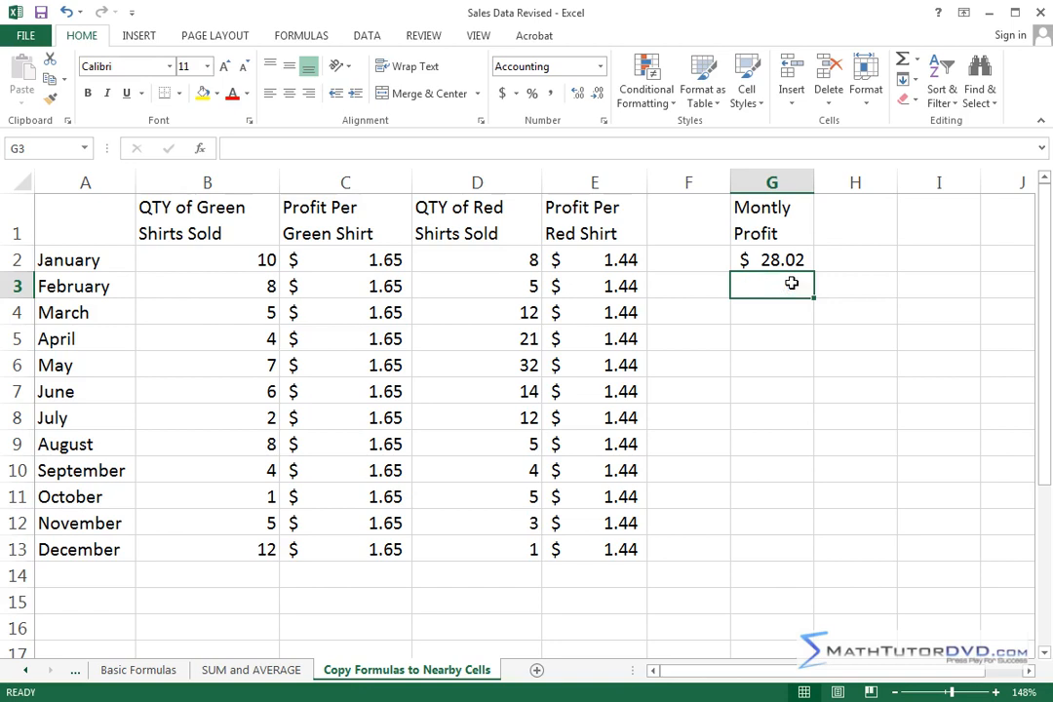
Copy January's profit formula in G2 and paste it into G3 with the Formulas paste option.
{"action": "left_click", "coordinate": [784, 261]}
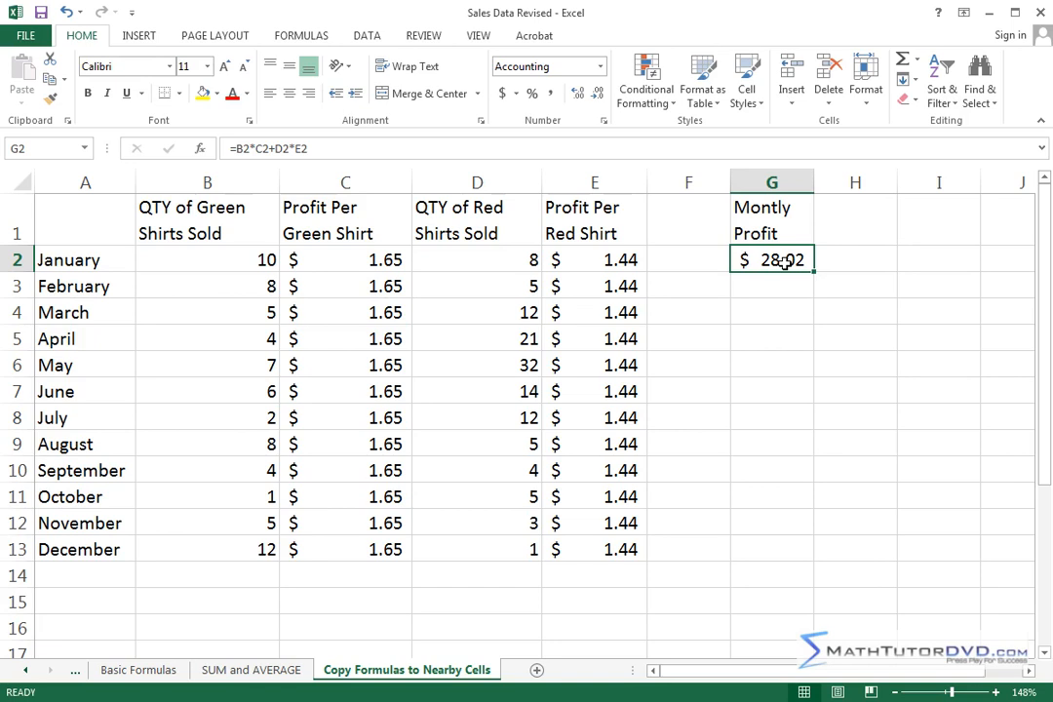
{"action": "right_click", "coordinate": [783, 261]}
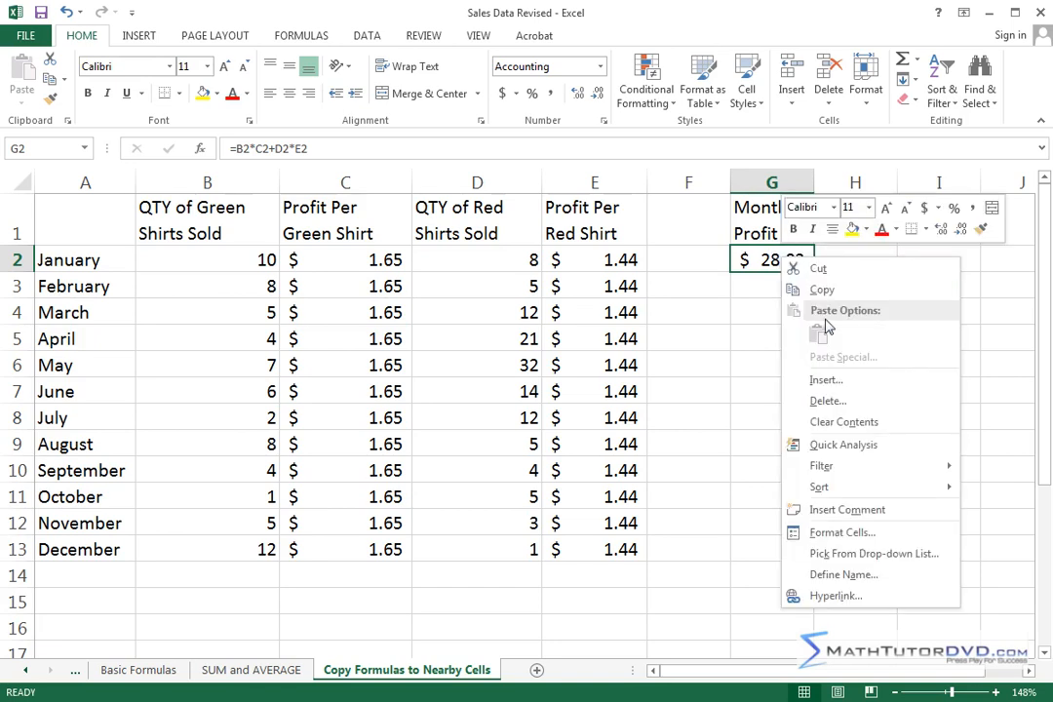
{"action": "left_click", "coordinate": [821, 290]}
{"action": "left_click", "coordinate": [776, 289]}
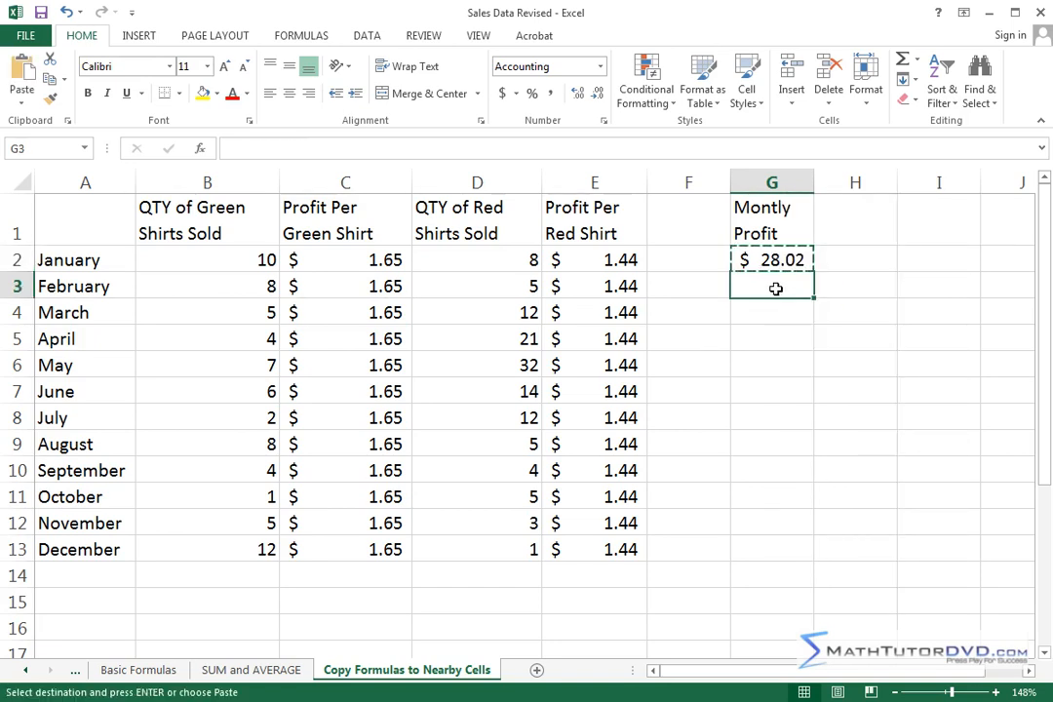
{"action": "right_click", "coordinate": [776, 288]}
{"action": "left_click", "coordinate": [843, 377]}
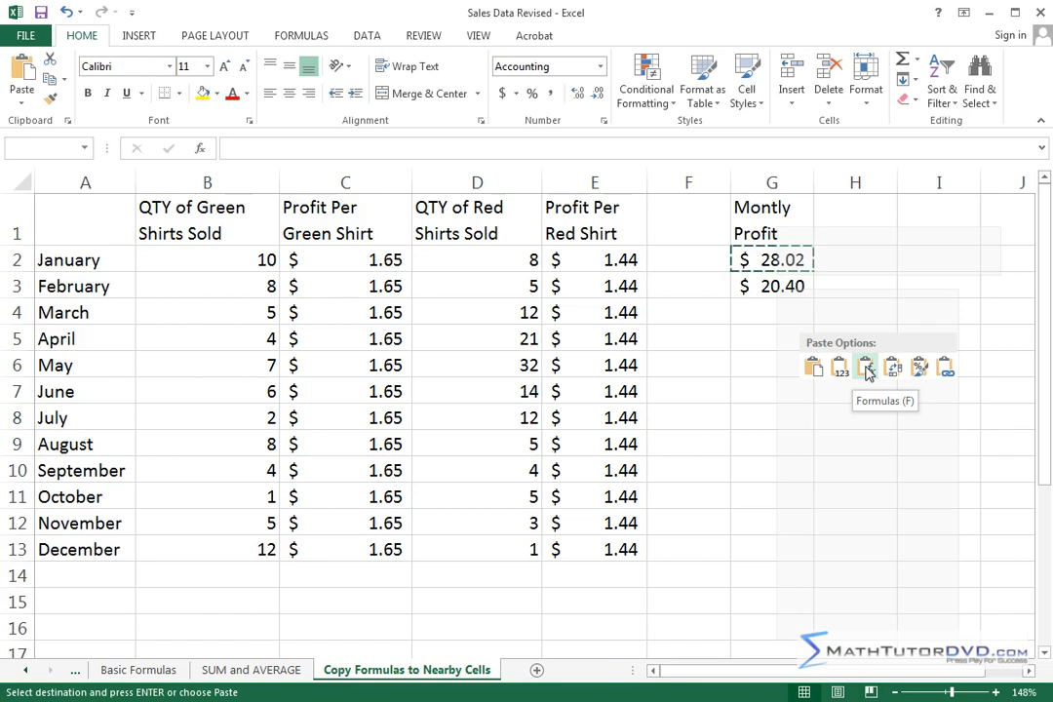
{"action": "left_click", "coordinate": [867, 370]}
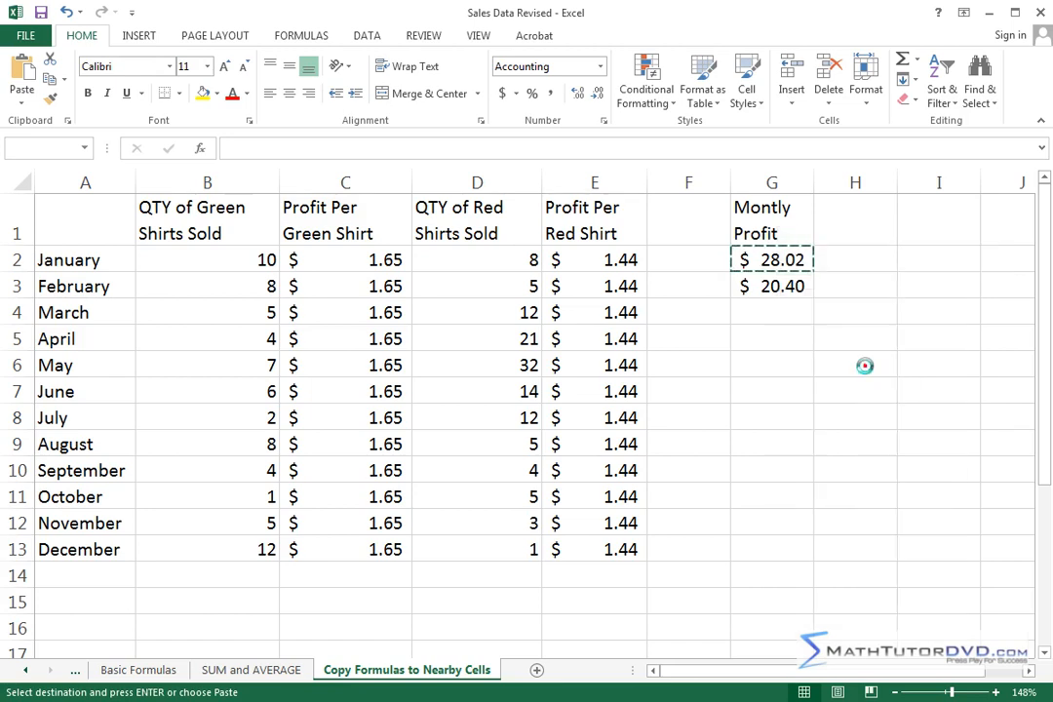
Inspect the cell references of the formula pasted in G3, leave it unedited, and clear the cell.
{"action": "double_click", "coordinate": [769, 286]}
{"action": "left_click", "coordinate": [760, 310]}
{"action": "left_click", "coordinate": [782, 285]}
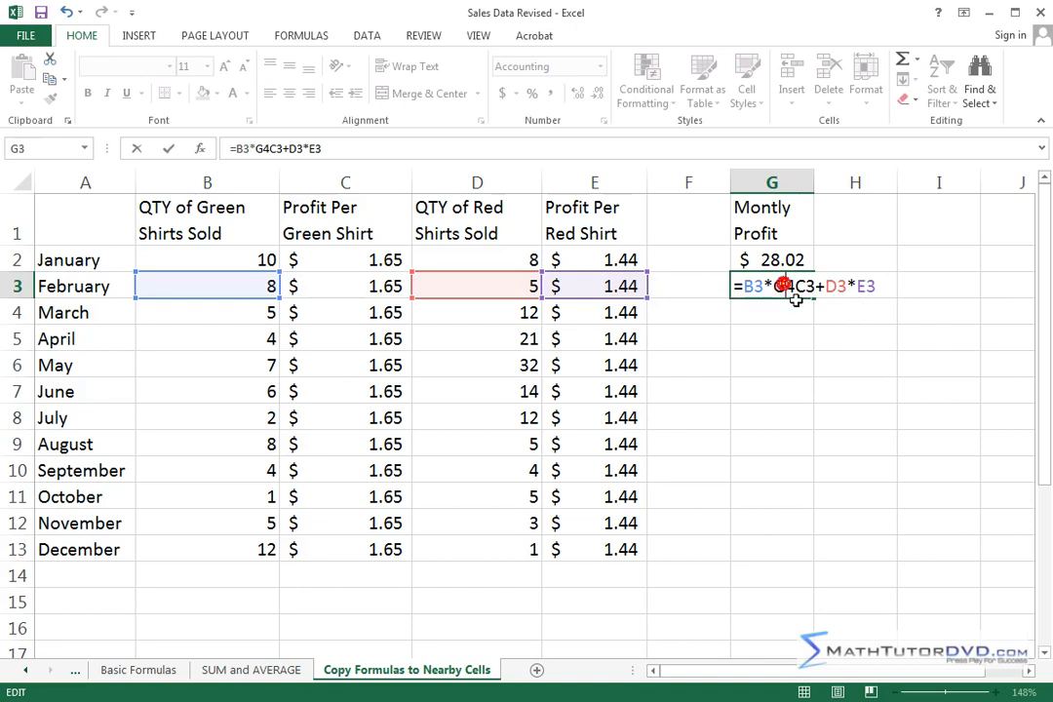
{"action": "key", "text": "Escape"}
{"action": "key", "text": "Delete"}
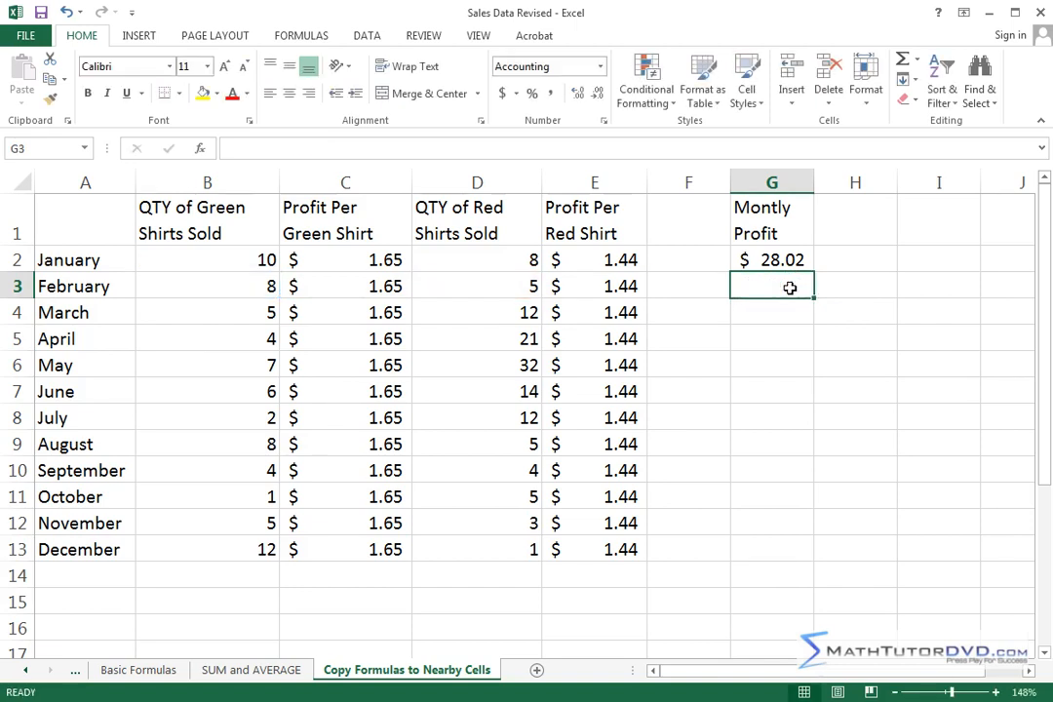
Extend January's profit formula from G2 down to December with the fill handle, and clear the copies from G3:G13.
{"action": "left_click", "coordinate": [770, 258]}
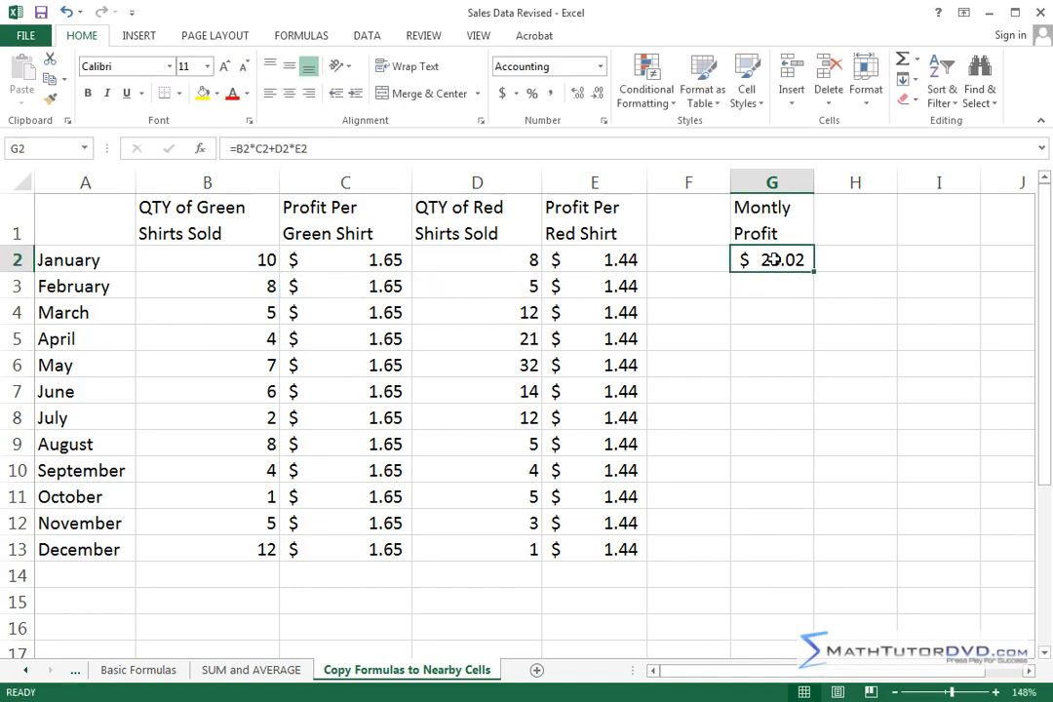
{"action": "left_click_drag", "start_coordinate": [814, 273], "coordinate": [800, 565]}
{"action": "left_click", "coordinate": [839, 289]}
{"action": "left_click_drag", "start_coordinate": [771, 287], "coordinate": [795, 550]}
{"action": "key", "text": "Delete"}
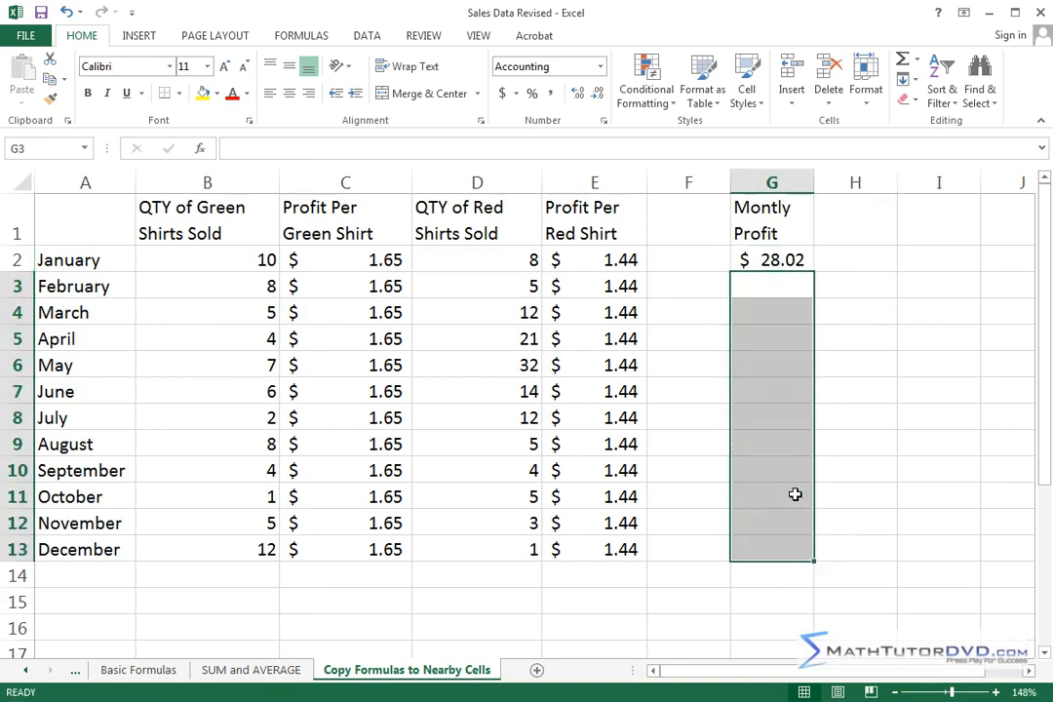
Copy January's profit formula in G2 and paste it into G3:G13 with the standard Paste option.
{"action": "left_click", "coordinate": [770, 261]}
{"action": "right_click", "coordinate": [774, 259]}
{"action": "left_click", "coordinate": [817, 289]}
{"action": "left_click_drag", "start_coordinate": [765, 283], "coordinate": [764, 547]}
{"action": "right_click", "coordinate": [780, 287]}
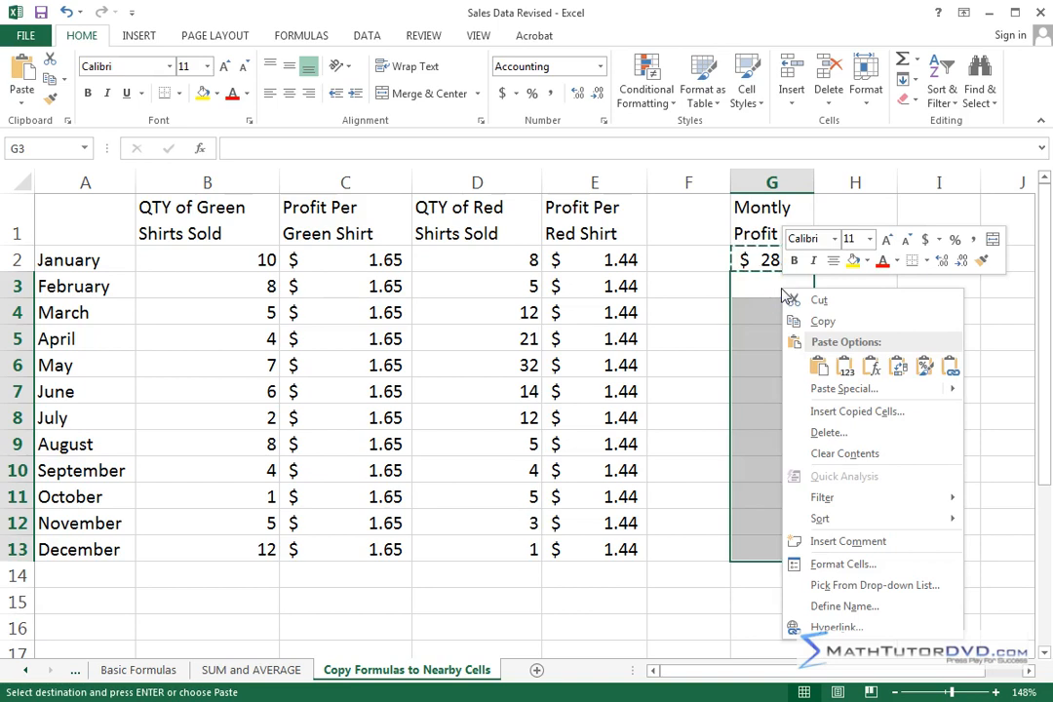
{"action": "left_click", "coordinate": [819, 367]}
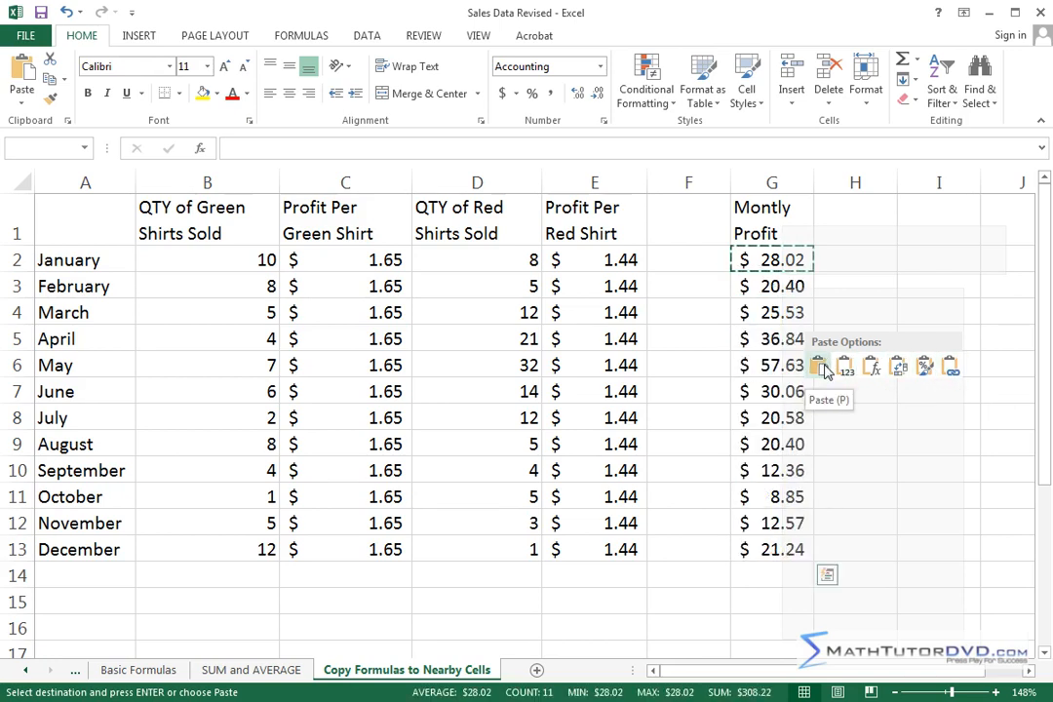
{"action": "left_click", "coordinate": [819, 368]}
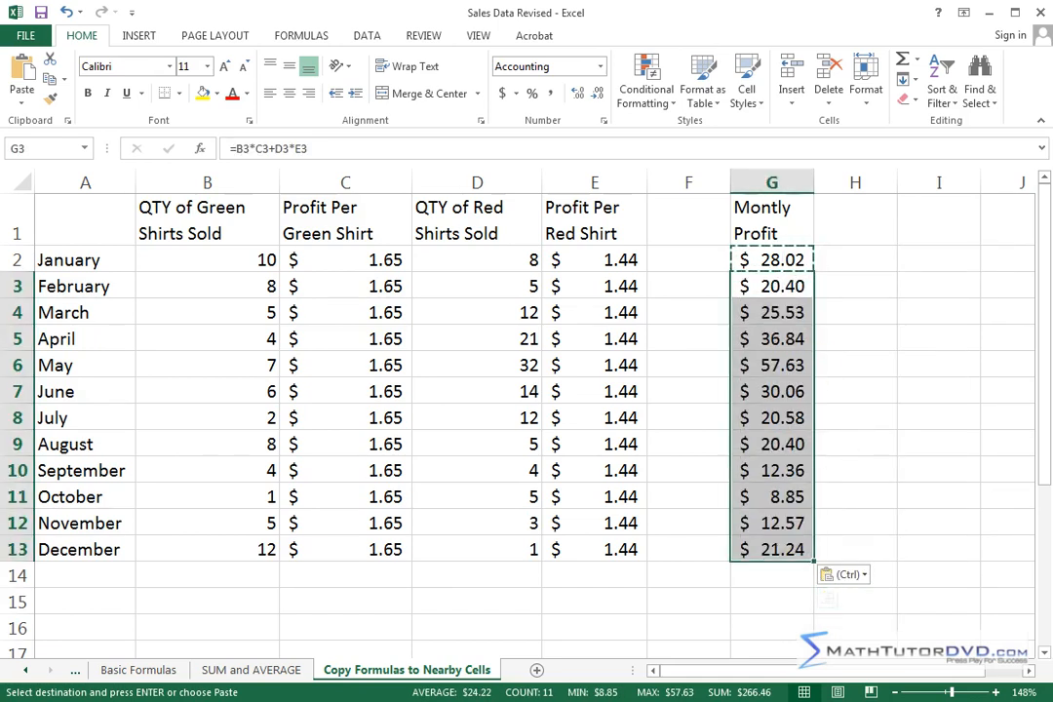
{"action": "left_click", "coordinate": [952, 692]}
{"action": "left_click_drag", "start_coordinate": [952, 692], "coordinate": [951, 692]}
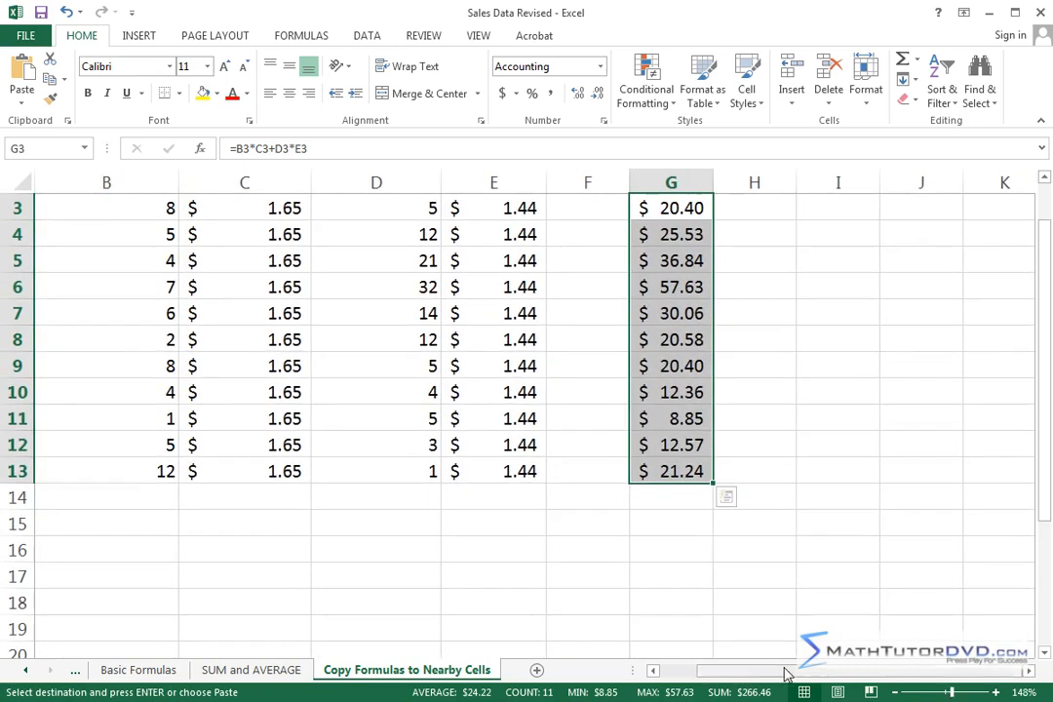
{"action": "left_click_drag", "start_coordinate": [741, 679], "coordinate": [624, 573]}
{"action": "left_click", "coordinate": [556, 546]}
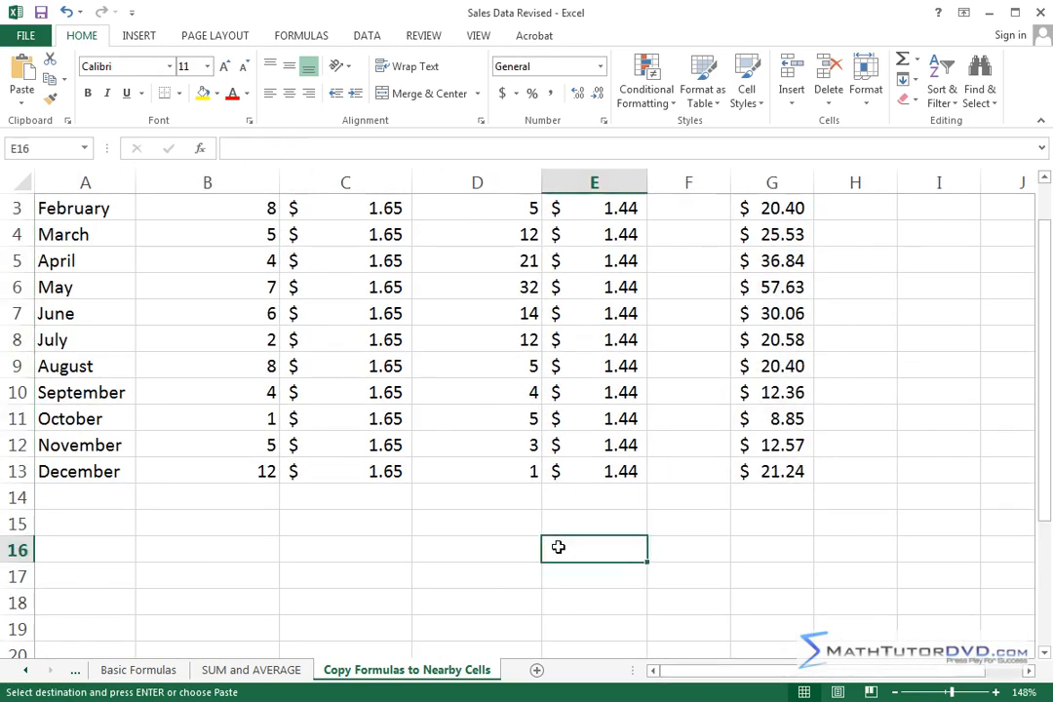
{"action": "scroll", "coordinate": [551, 536], "scroll_direction": "up", "scroll_amount": 1}
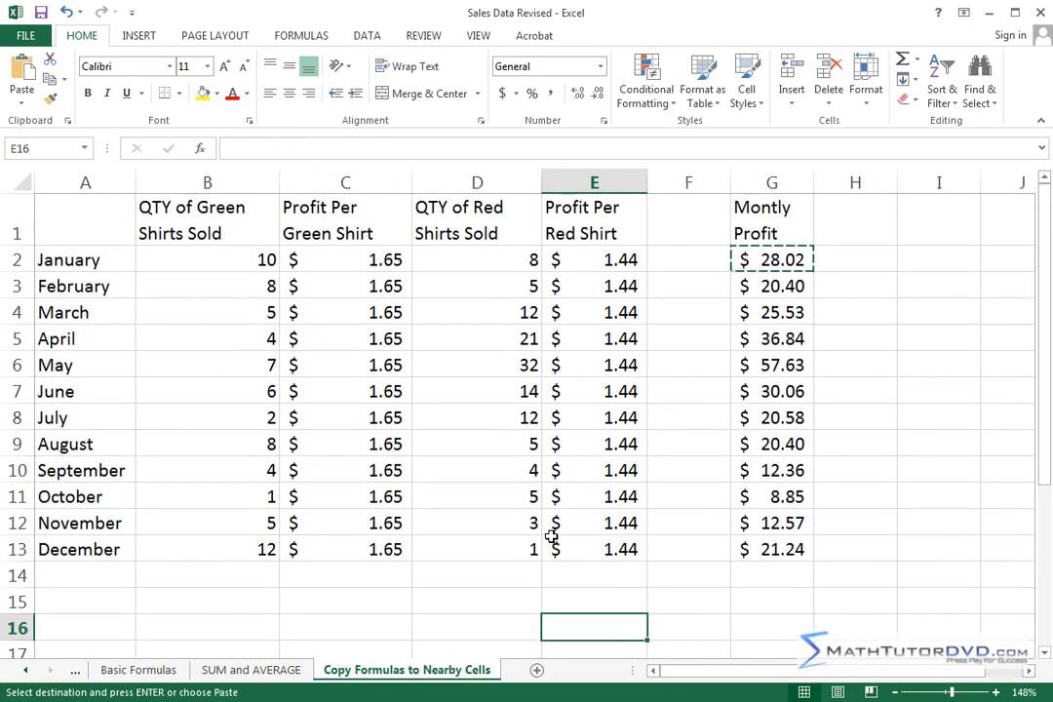
{"action": "left_click", "coordinate": [345, 598]}
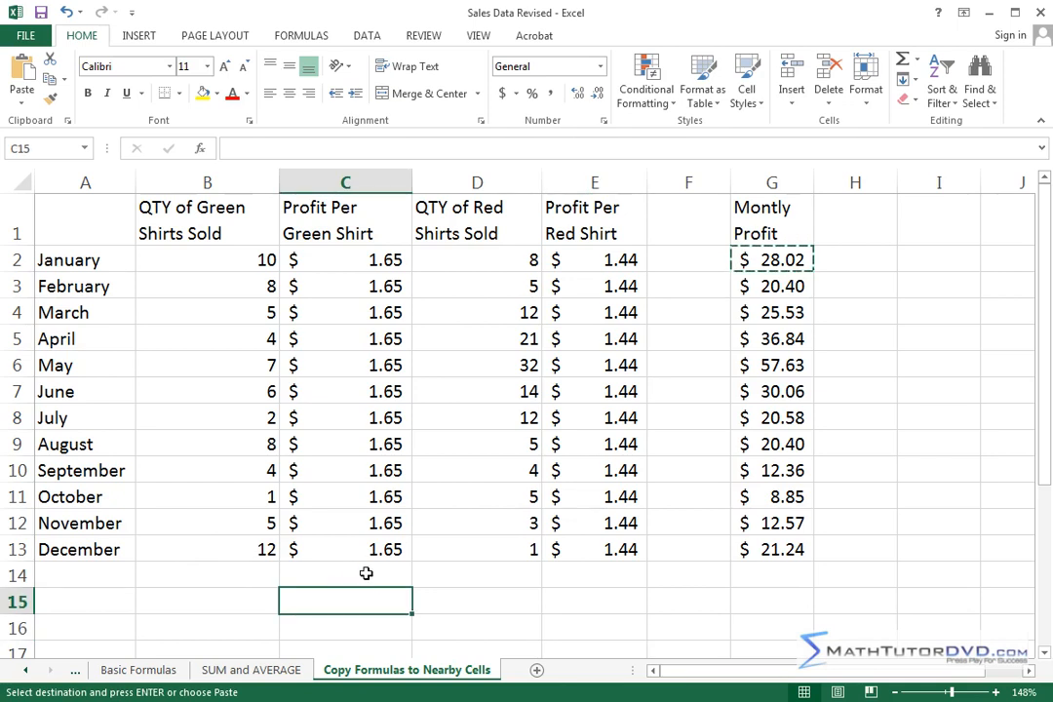
Enter the label "Avg Qty Sold" in B15, below the green shirt quantities.
{"action": "left_click", "coordinate": [223, 592]}
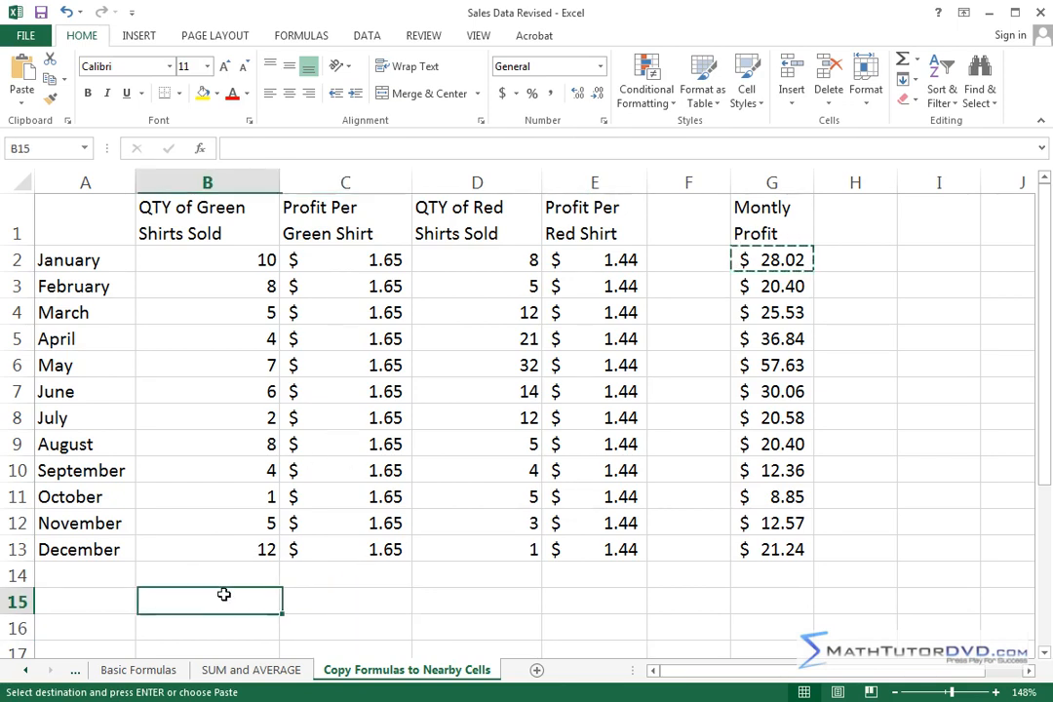
{"action": "type", "text": "Ag"}
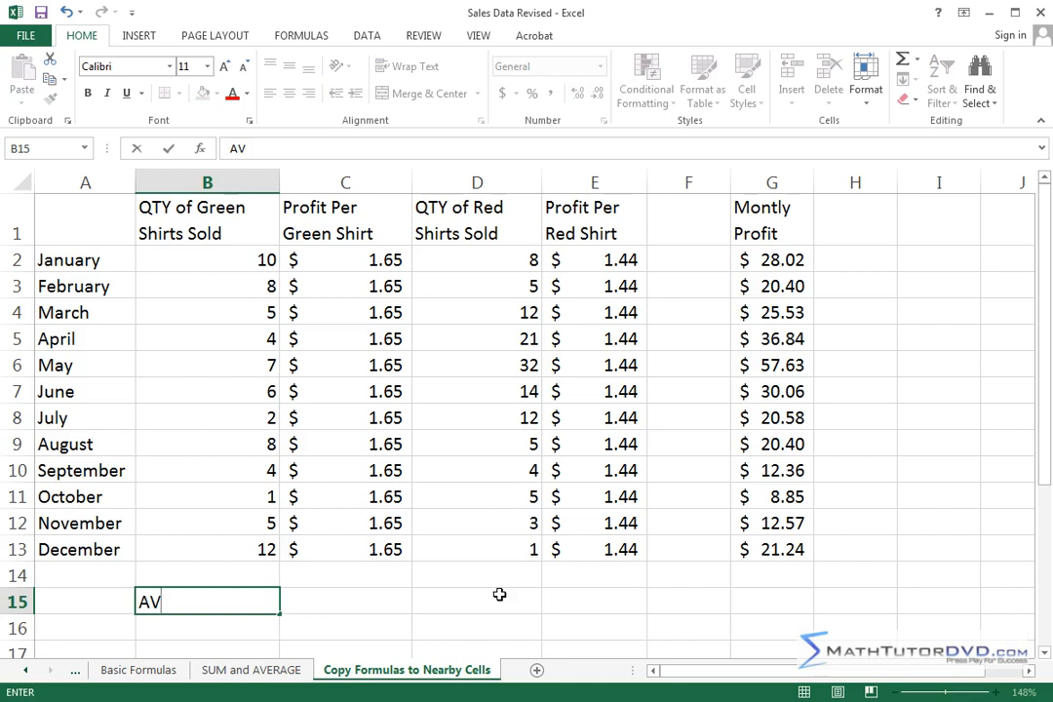
{"action": "key", "text": "BackSpace"}
{"action": "type", "text": "vg QTy Sold"}
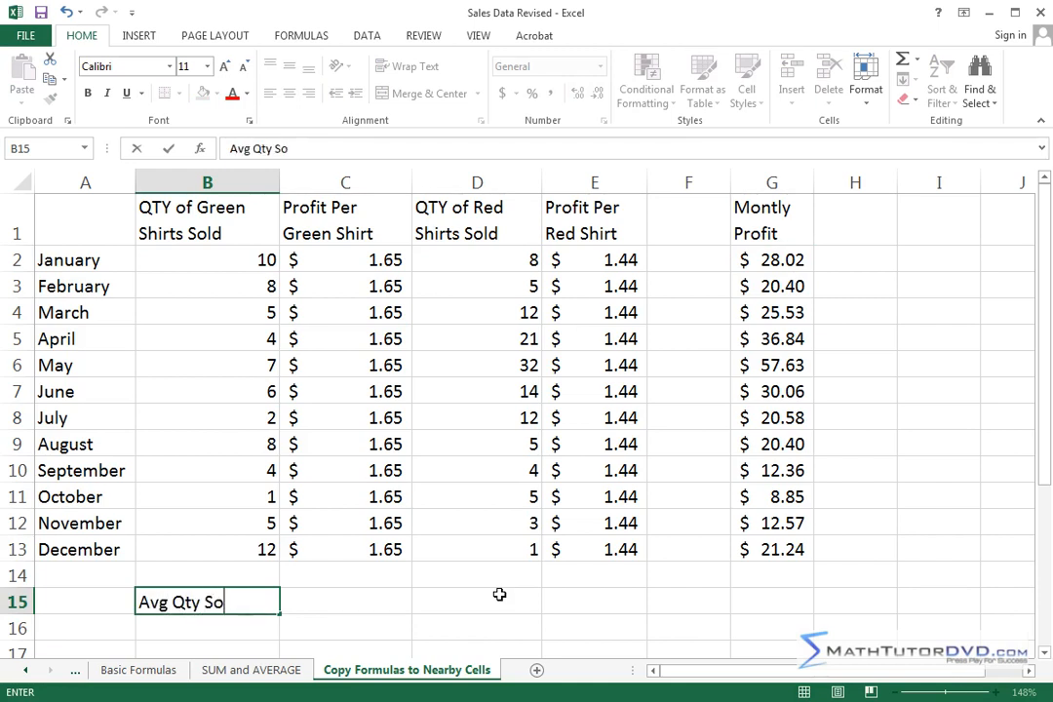
{"action": "key", "text": "Return"}
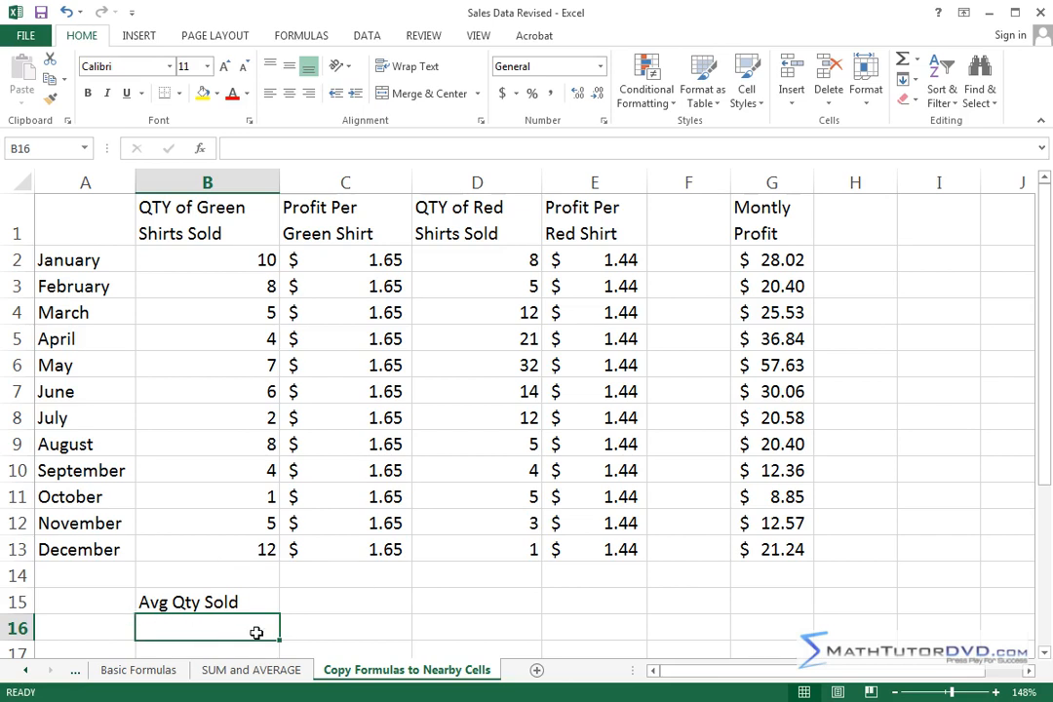
Calculate the average green shirt quantity in B16 with the AVERAGE function over B2:B13.
{"action": "left_click", "coordinate": [918, 62]}
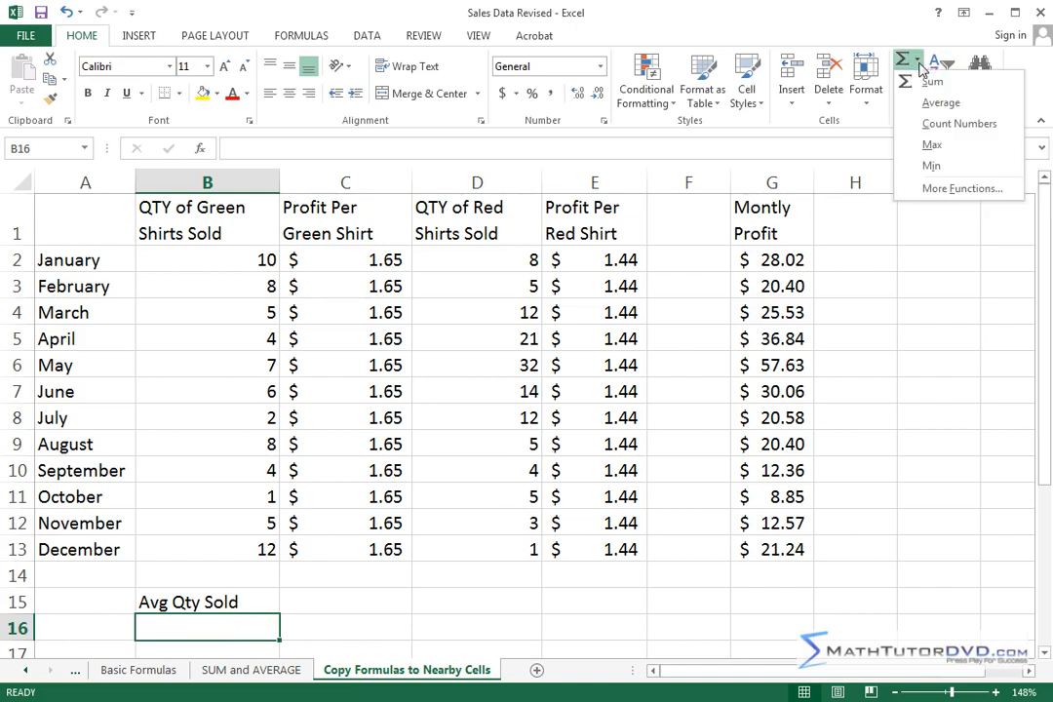
{"action": "left_click", "coordinate": [940, 103]}
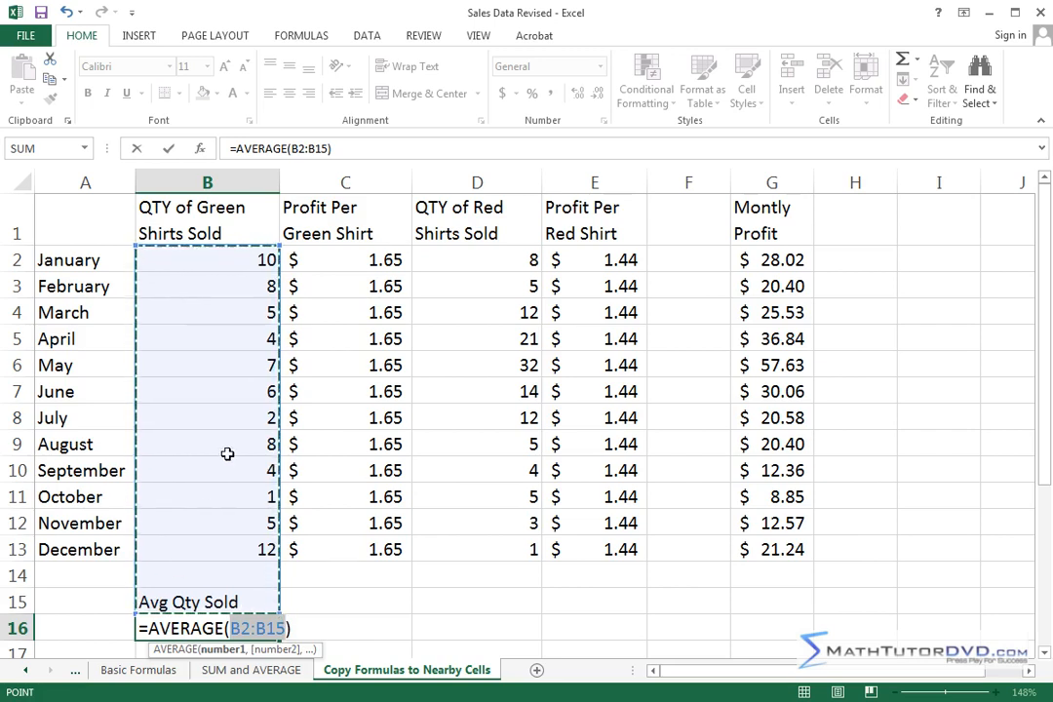
{"action": "left_click_drag", "start_coordinate": [241, 259], "coordinate": [232, 556]}
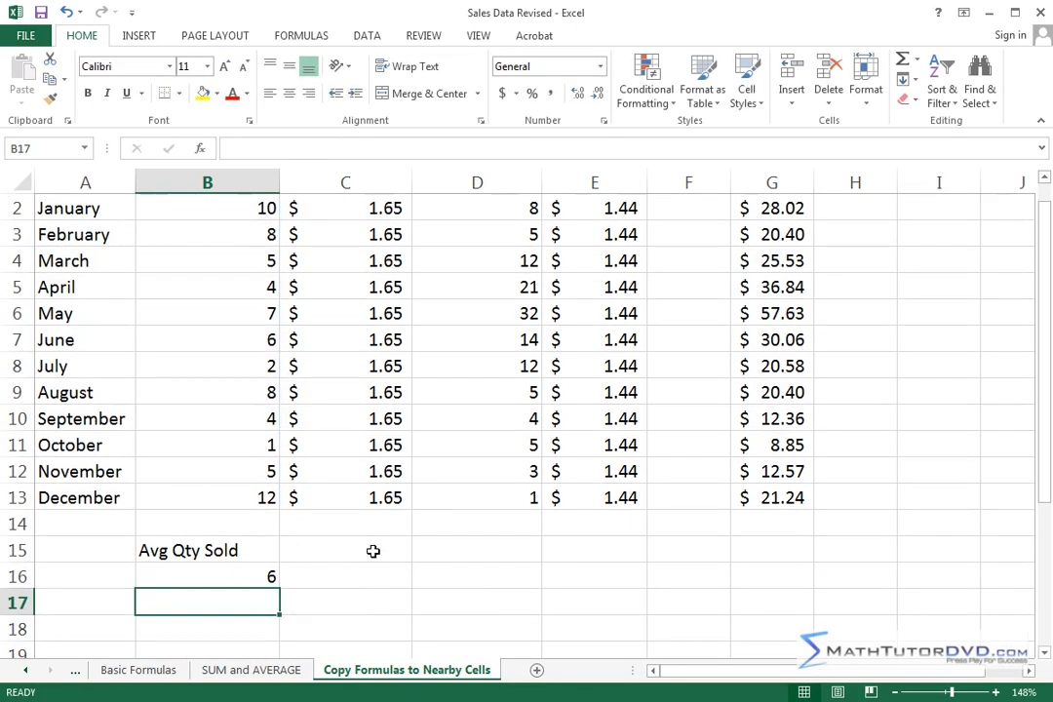
{"action": "scroll", "coordinate": [417, 584], "scroll_direction": "up", "scroll_amount": 1}
Enter the label "Avg Qty Sold" in D15, below the red shirt quantities.
{"action": "left_click", "coordinate": [334, 604]}
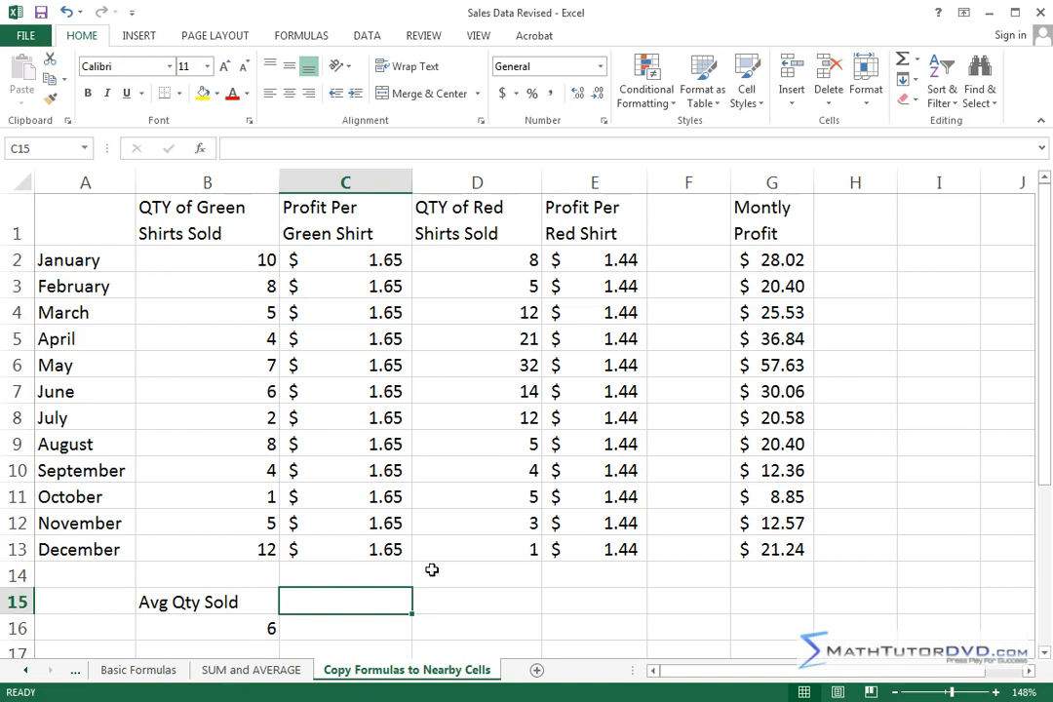
{"action": "left_click", "coordinate": [448, 599]}
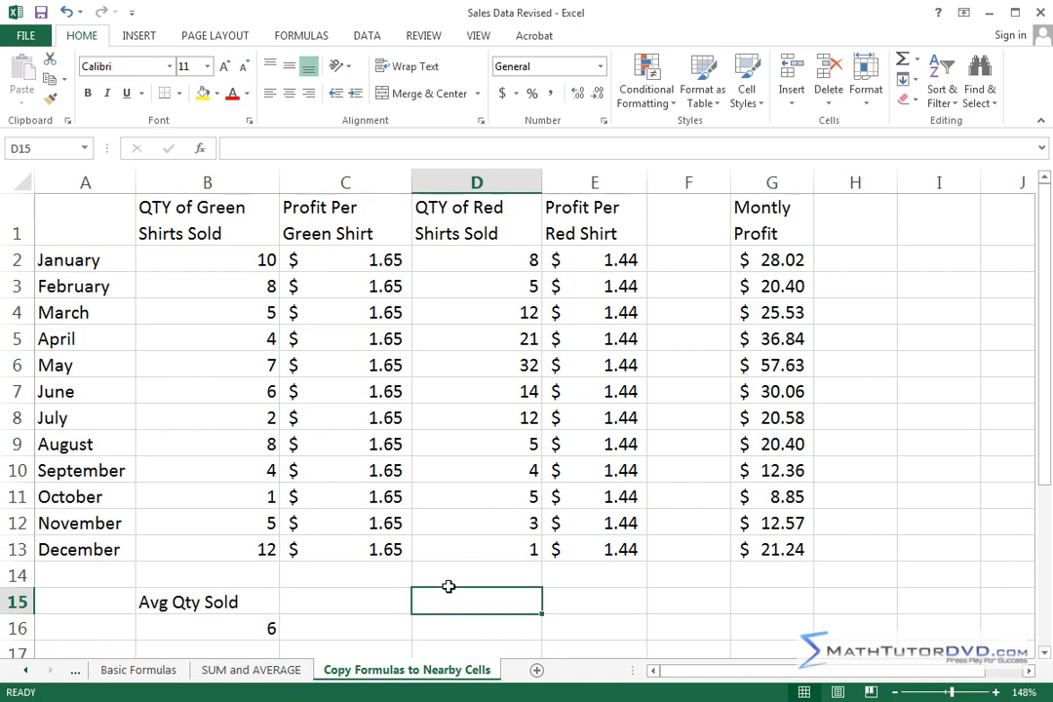
{"action": "left_click", "coordinate": [373, 602]}
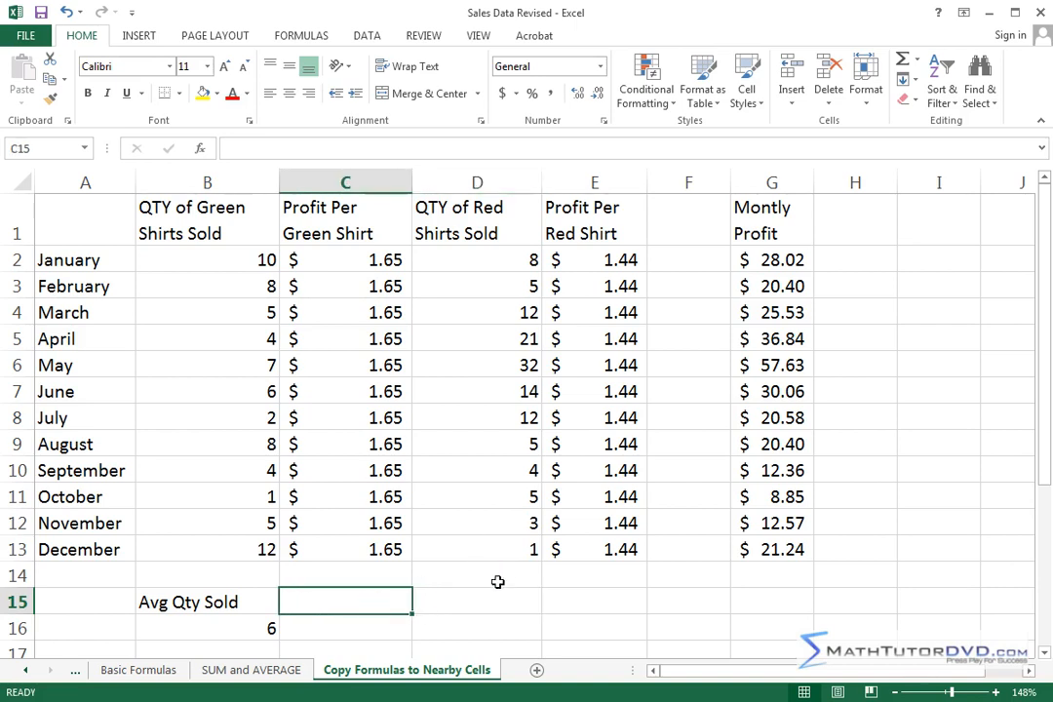
{"action": "left_click", "coordinate": [499, 598]}
{"action": "type", "text": "A"}
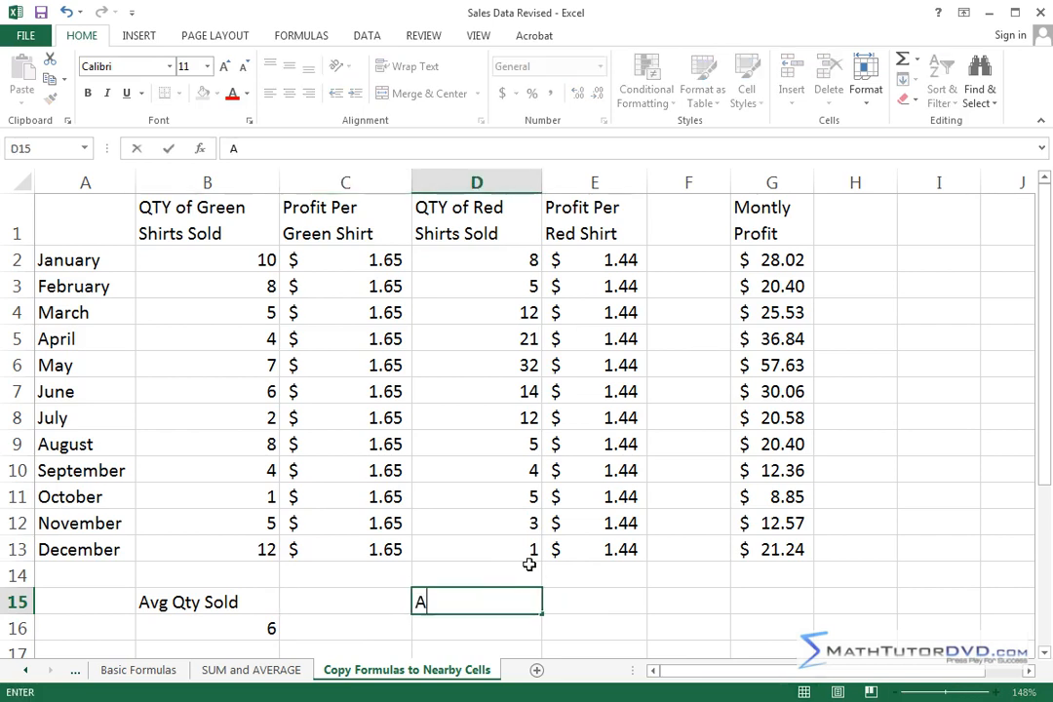
{"action": "type", "text": "vg Qty Sold"}
{"action": "key", "text": "Return"}
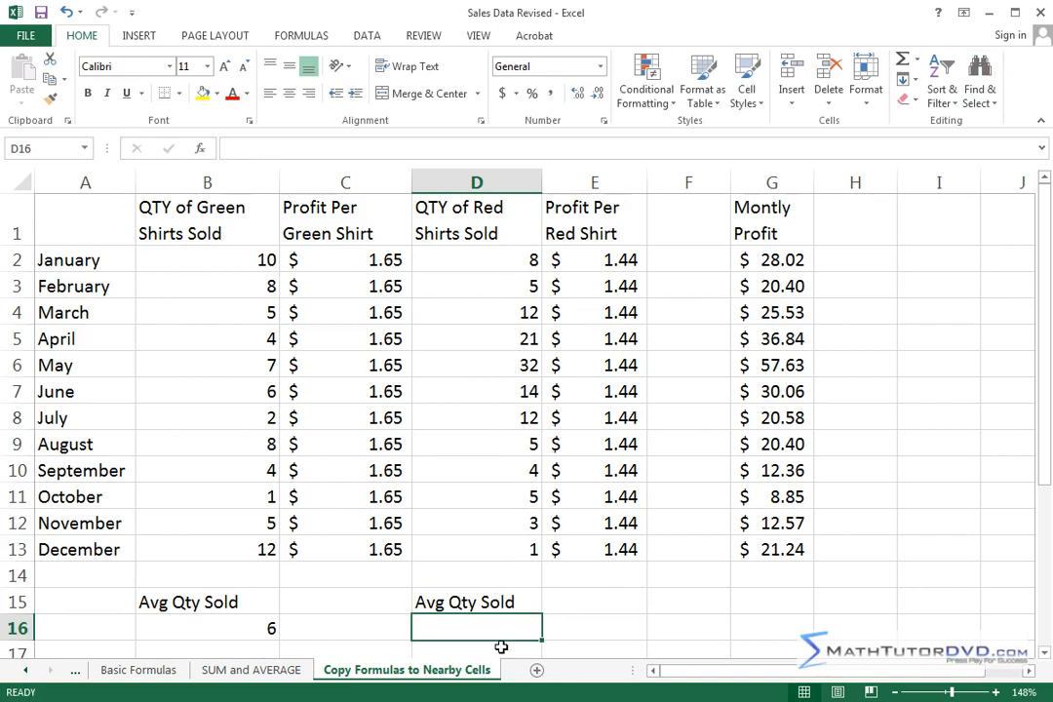
Copy the green shirt average formula in B16 and paste it into D16 with the standard Paste option.
{"action": "left_click", "coordinate": [268, 628]}
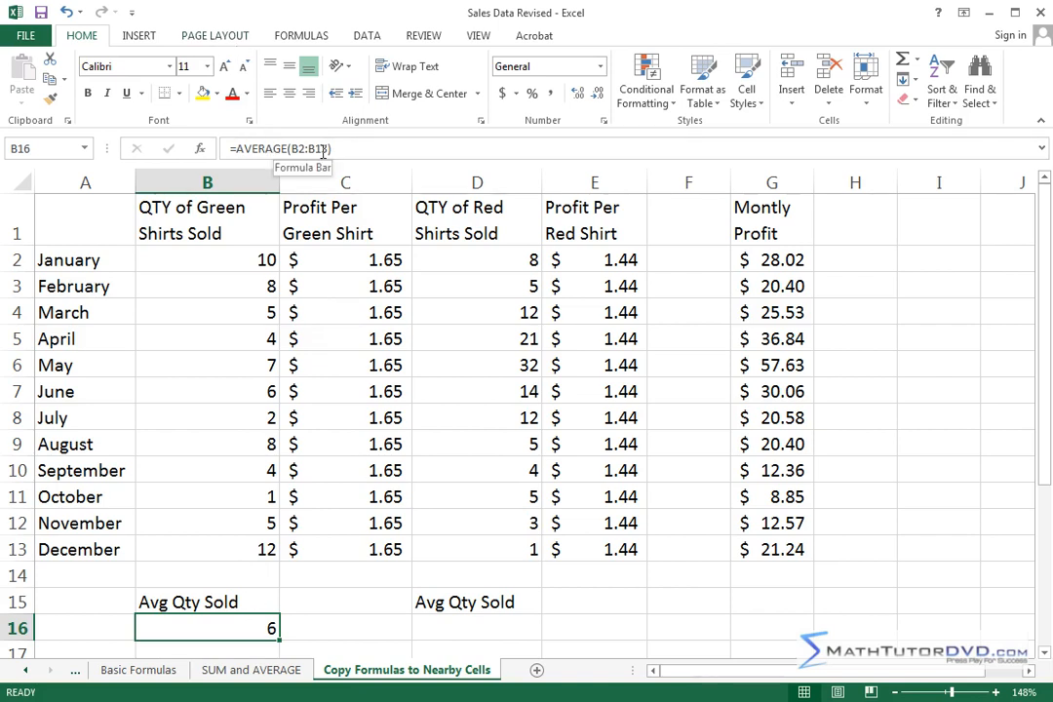
{"action": "right_click", "coordinate": [242, 627]}
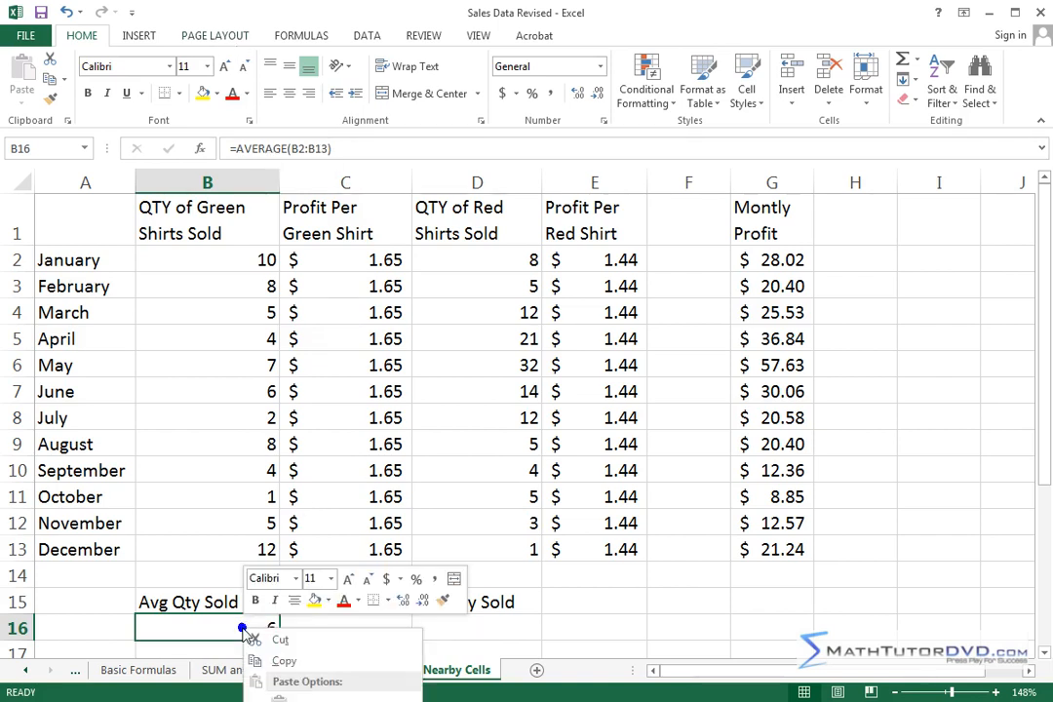
{"action": "left_click", "coordinate": [283, 661]}
{"action": "left_click", "coordinate": [460, 625]}
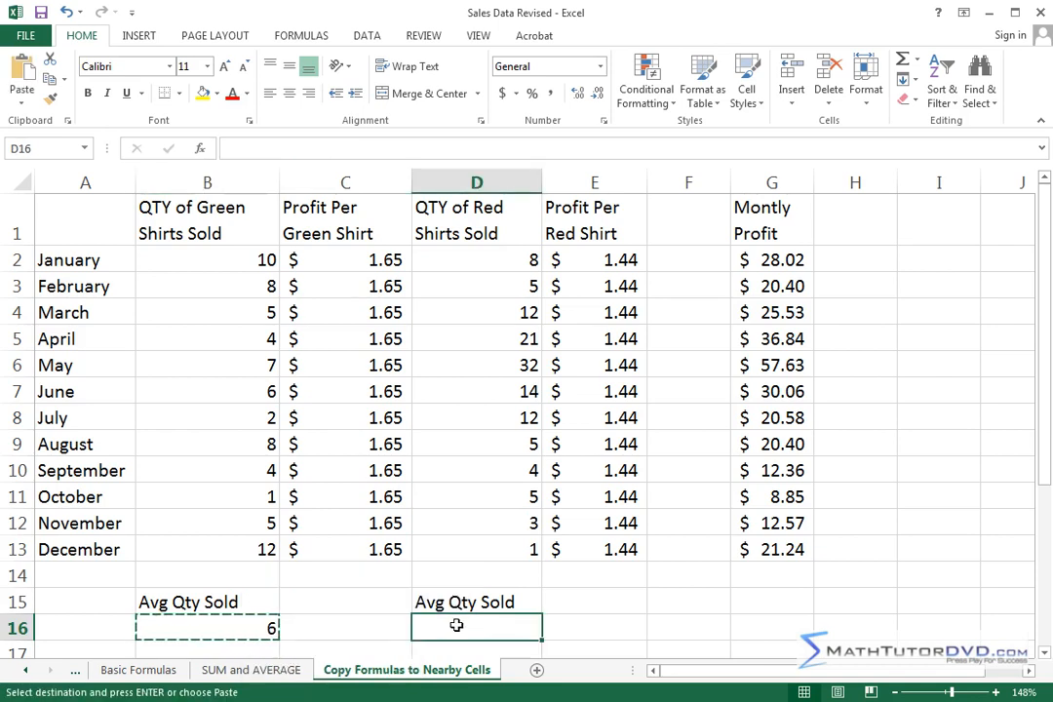
{"action": "right_click", "coordinate": [488, 629]}
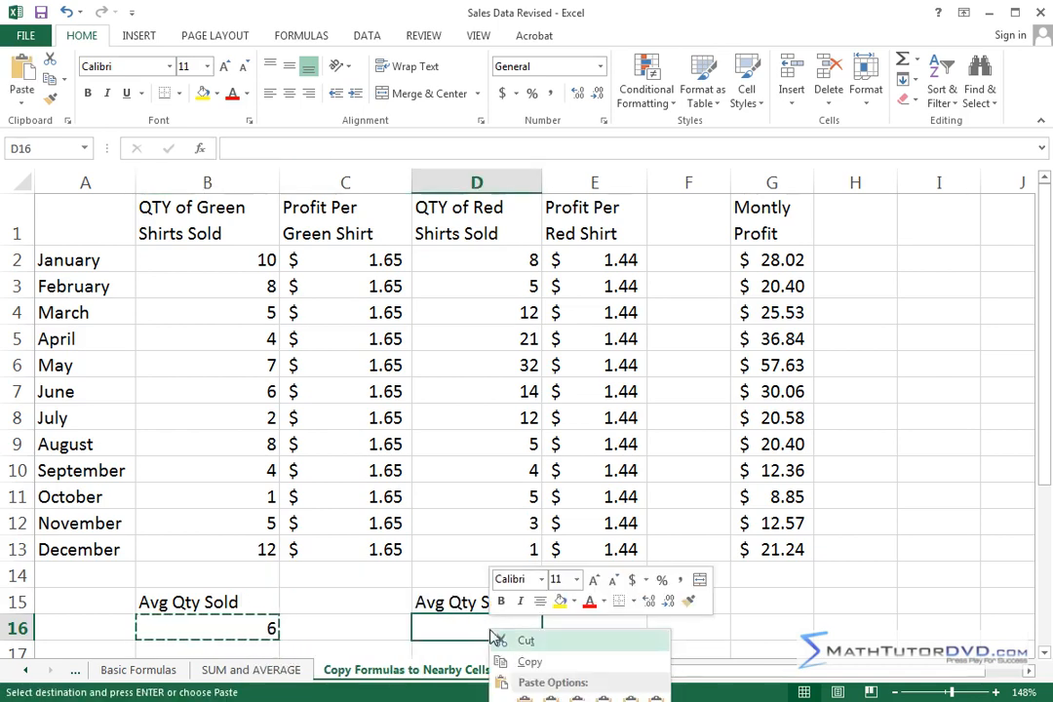
{"action": "left_click", "coordinate": [524, 698]}
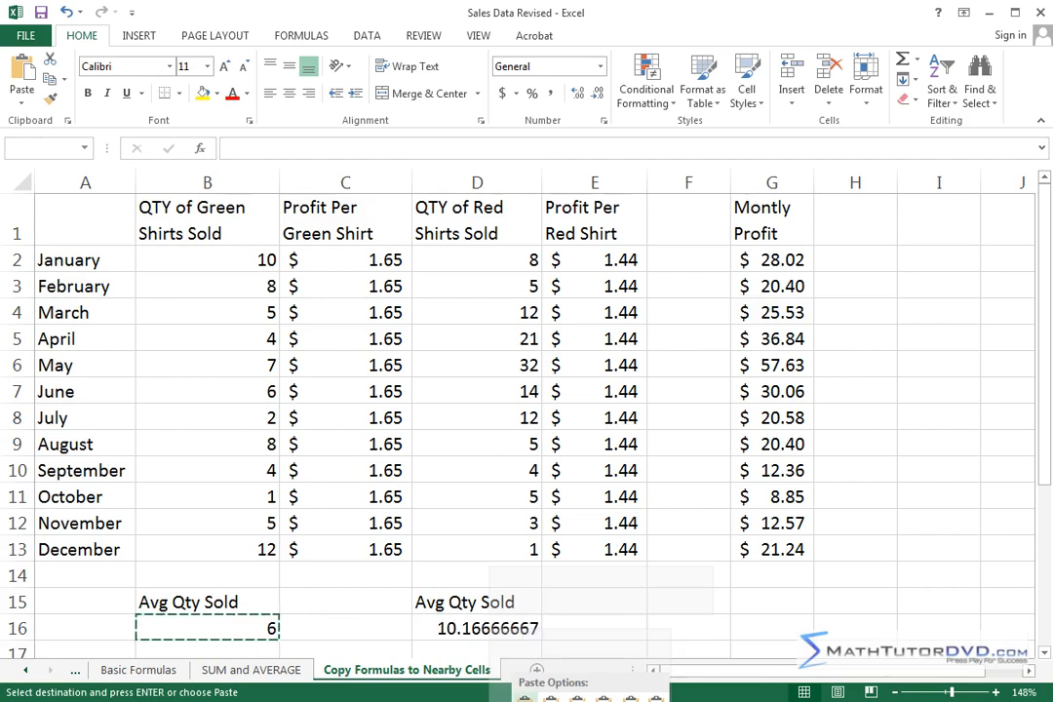
{"action": "left_click", "coordinate": [524, 698]}
Examine the cell references in the average formulas in B16 and D16 and the monthly profit formulas in G6, G9 and G11.
{"action": "left_click", "coordinate": [624, 628]}
{"action": "left_click", "coordinate": [519, 627]}
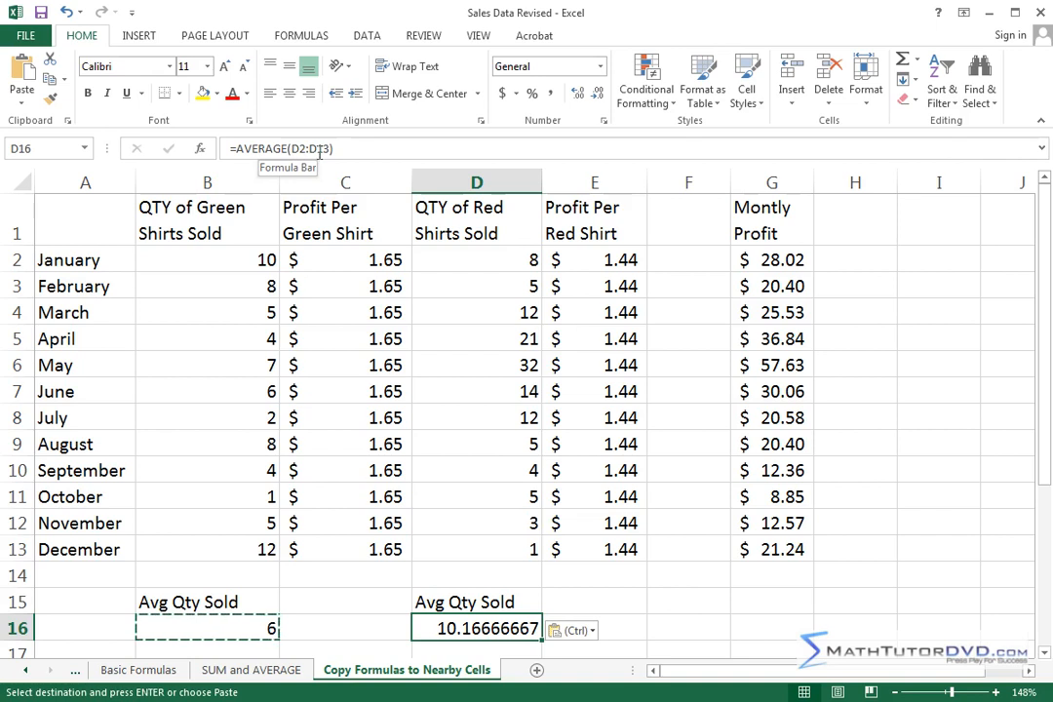
{"action": "left_click_drag", "start_coordinate": [534, 260], "coordinate": [532, 537]}
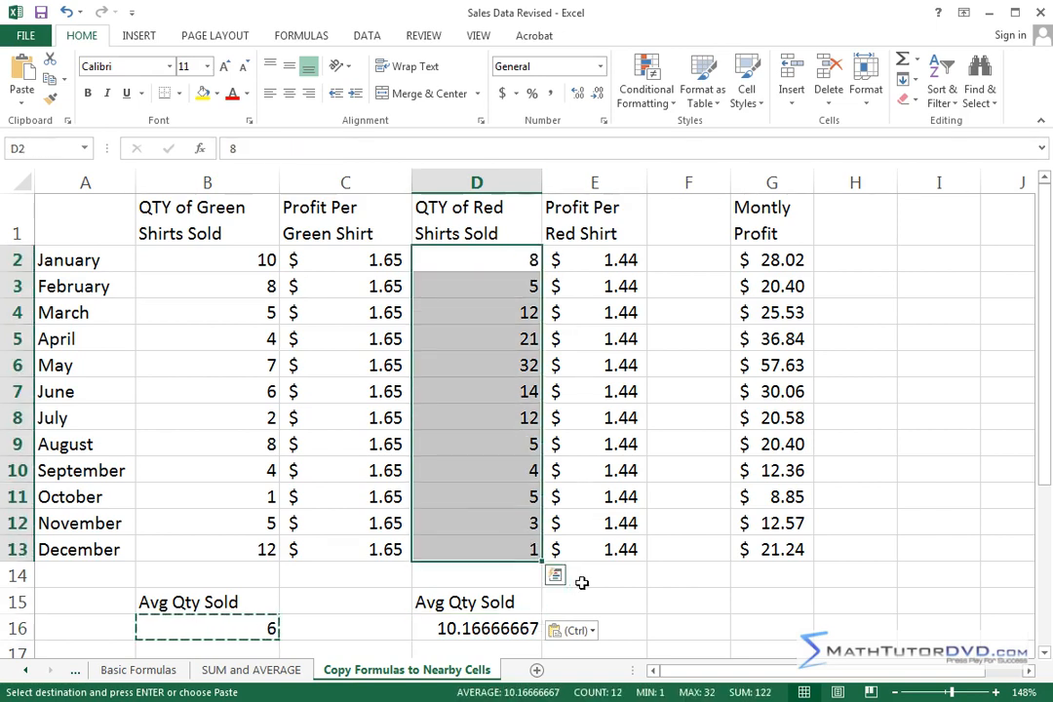
{"action": "left_click", "coordinate": [596, 585]}
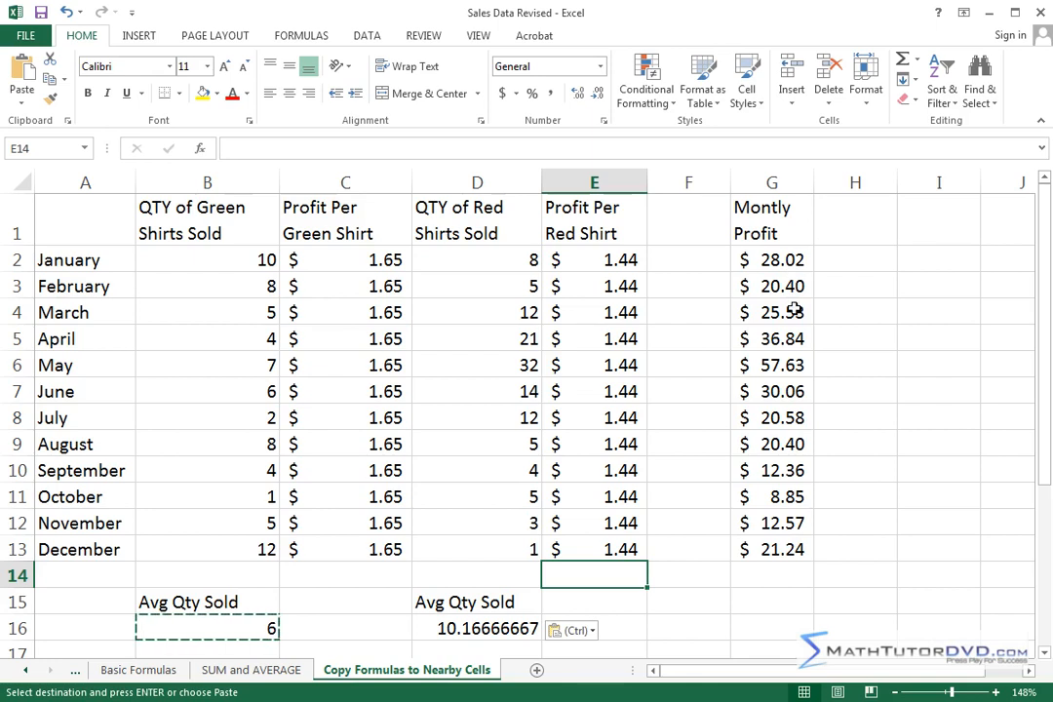
{"action": "left_click", "coordinate": [775, 357]}
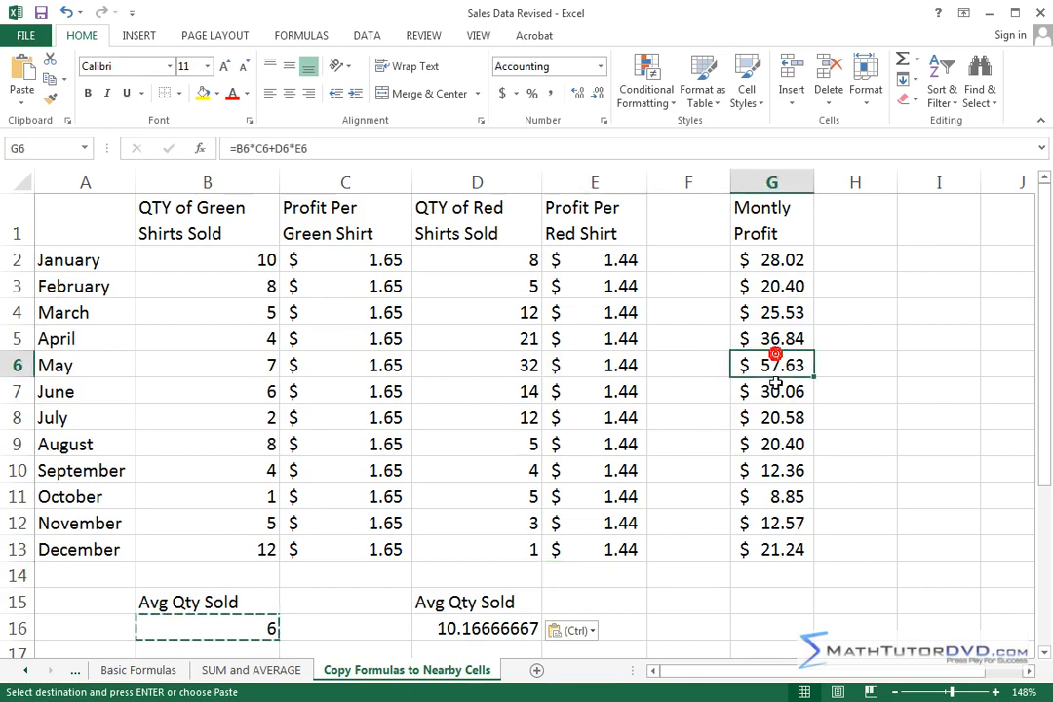
{"action": "left_click", "coordinate": [780, 444]}
{"action": "left_click", "coordinate": [772, 498]}
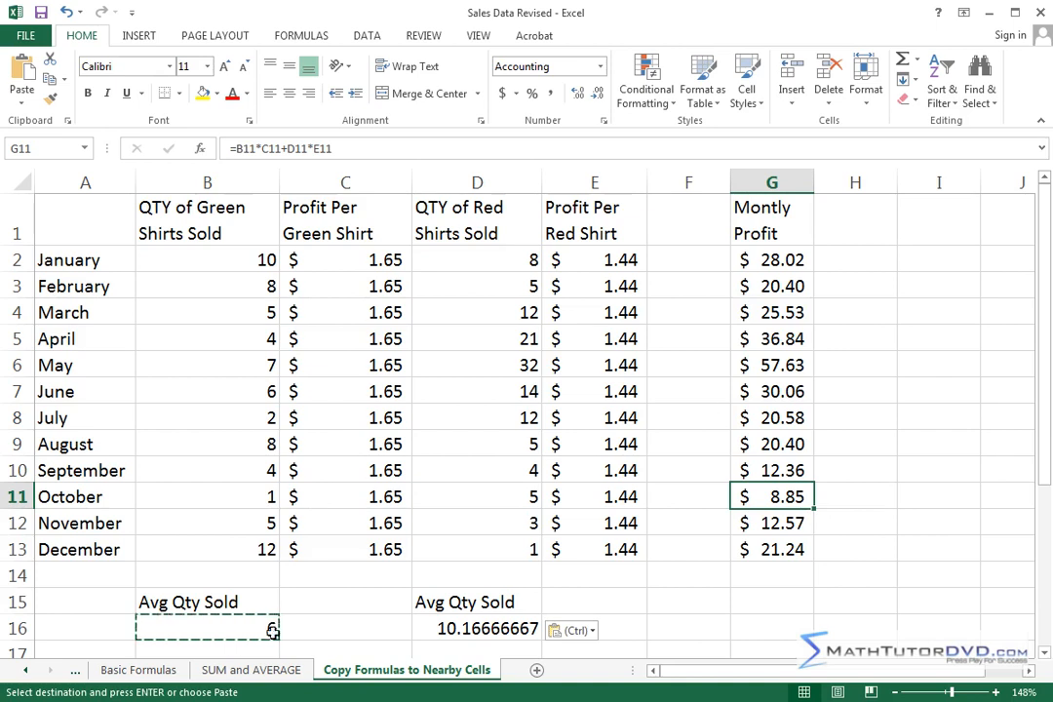
{"action": "double_click", "coordinate": [311, 610]}
{"action": "left_click", "coordinate": [247, 629]}
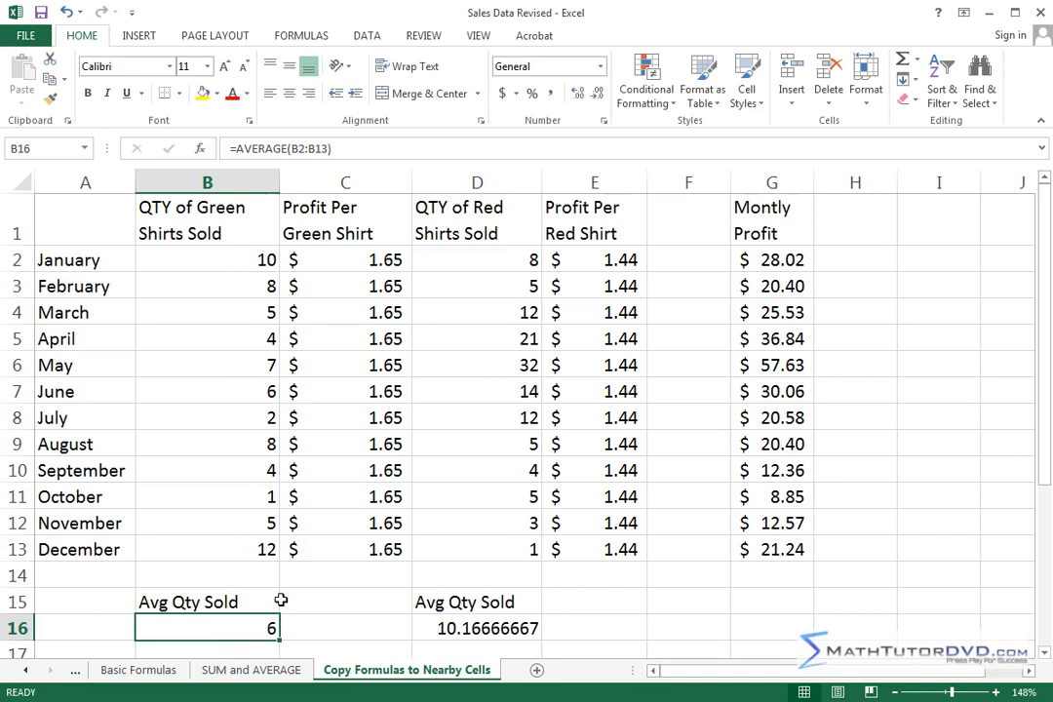
{"action": "left_click", "coordinate": [490, 631]}
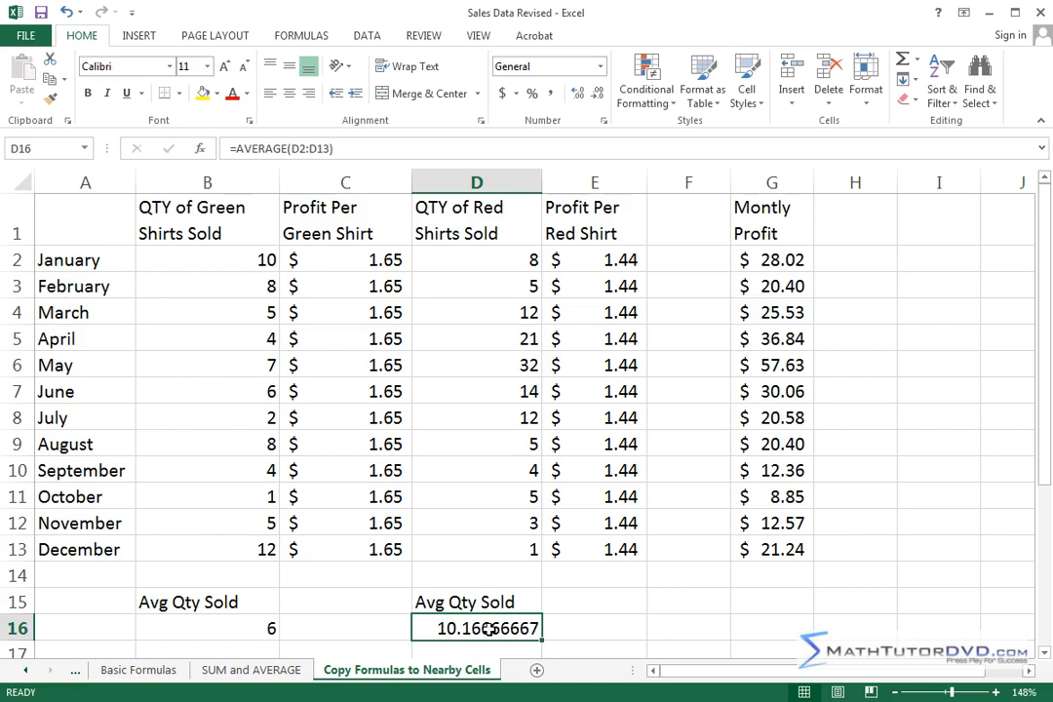